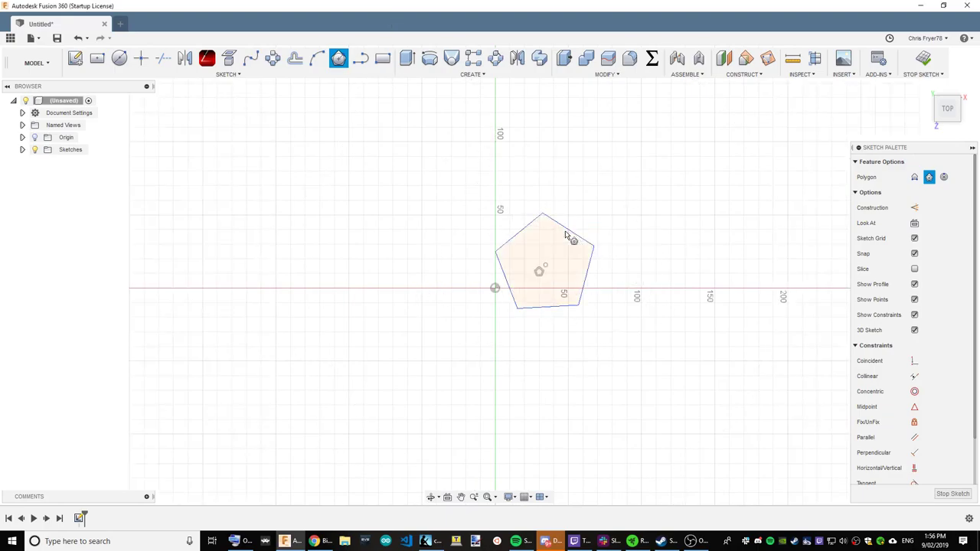
# Step: Place a second pentagon to the left of the origin and dimension the first pentagon's side to 30 mm
pyautogui.click(378, 265)
pyautogui.press('d')
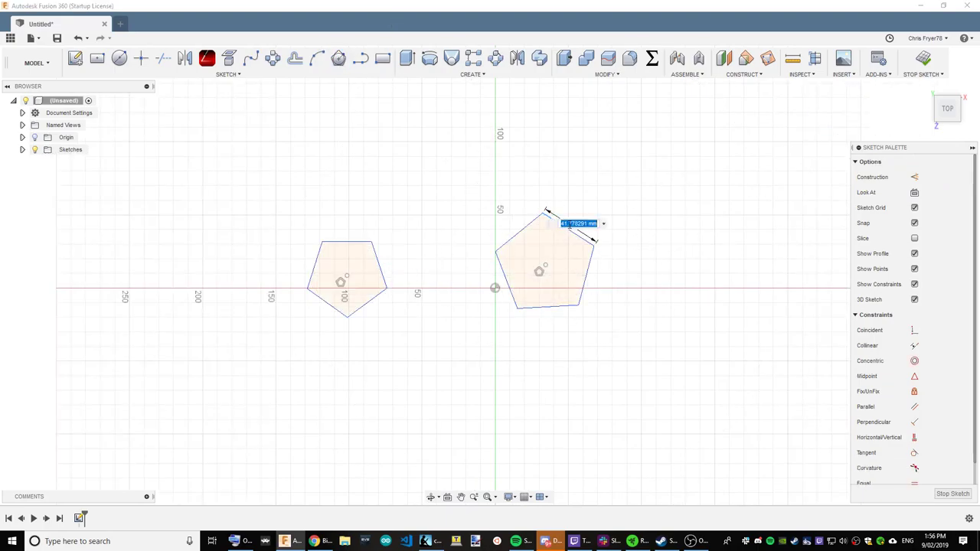
pyautogui.press('Return')
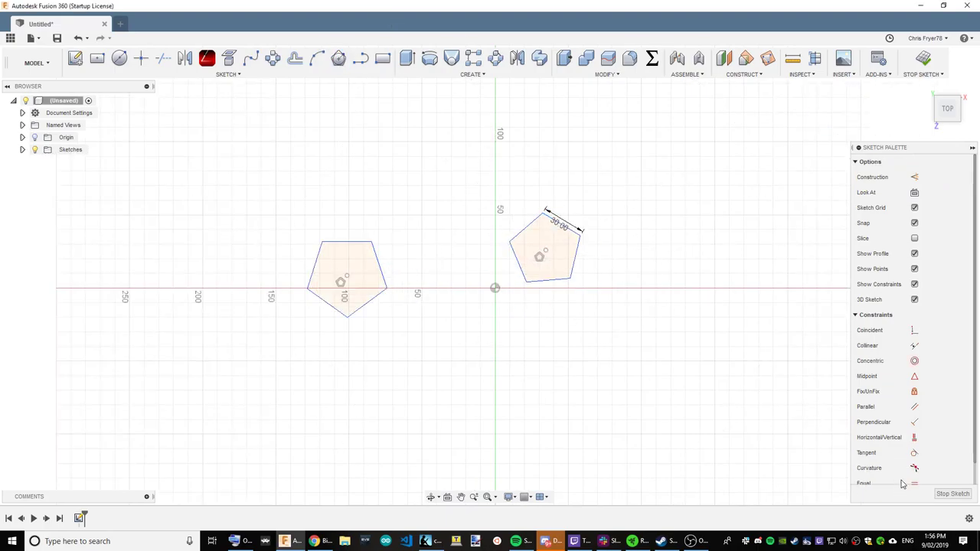
# Step: Constrain a side of the left pentagon to be equal to a side of the 30 mm pentagon
pyautogui.click(379, 269)
pyautogui.rightClick(639, 223)
pyautogui.click(600, 225)
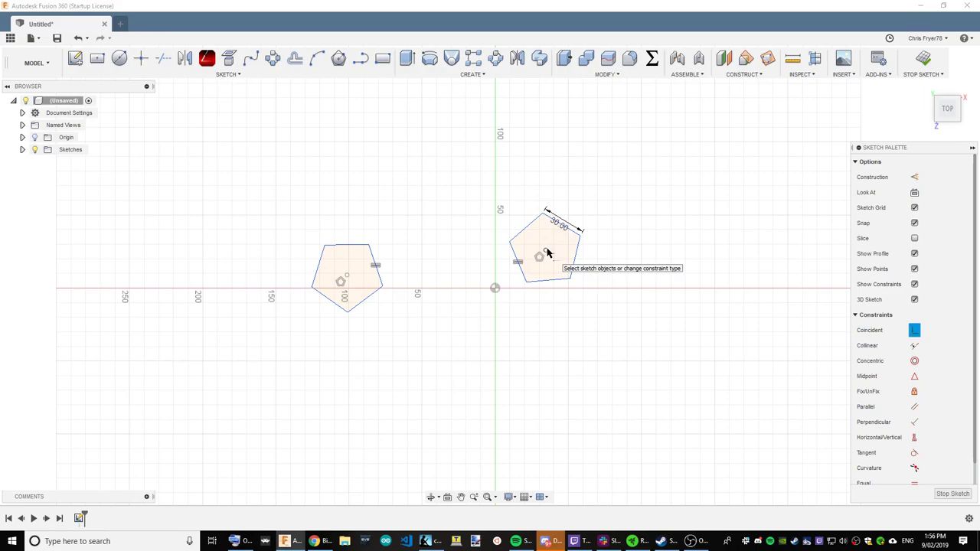
# Step: Make the 30 mm pentagon's centre coincident with the origin and constrain its bottom edge to be horizontal
pyautogui.click(547, 251)
pyautogui.click(496, 289)
pyautogui.rightClick(621, 262)
pyautogui.click(589, 263)
pyautogui.click(505, 318)
pyautogui.rightClick(688, 297)
pyautogui.click(654, 298)
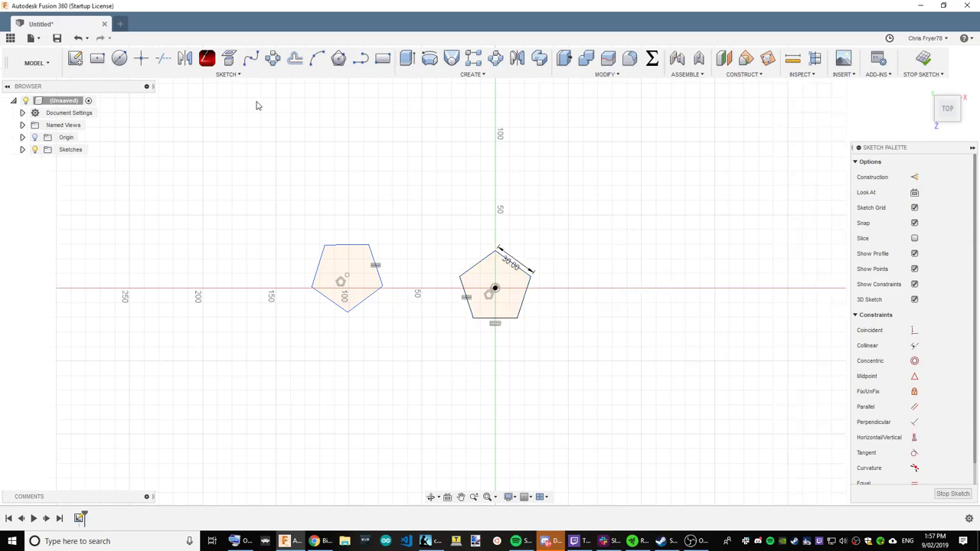
# Step: Sketch two three-sided polygons above the pentagons and constrain their sides to equal the 30 mm pentagon side
pyautogui.click(340, 61)
pyautogui.click(586, 184)
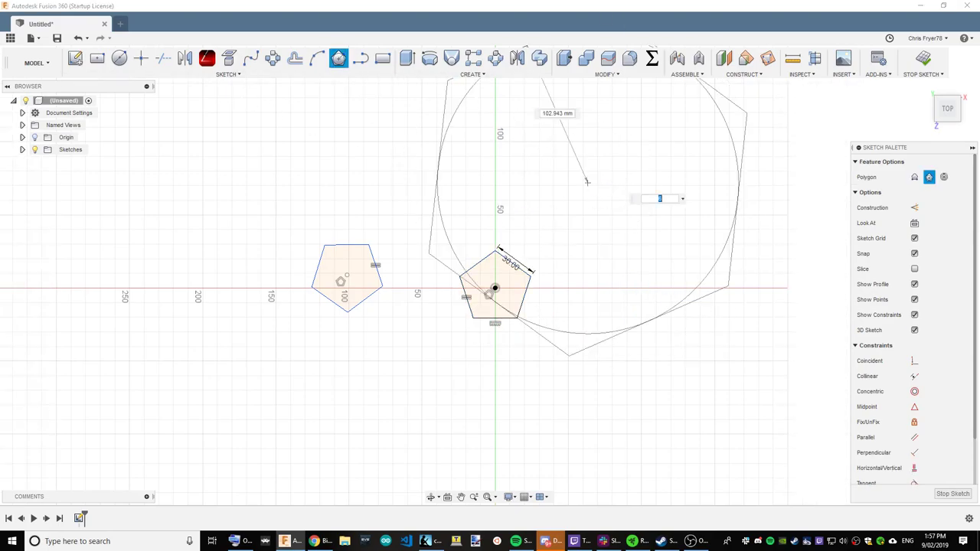
pyautogui.click(584, 208)
pyautogui.click(422, 168)
pyautogui.click(454, 175)
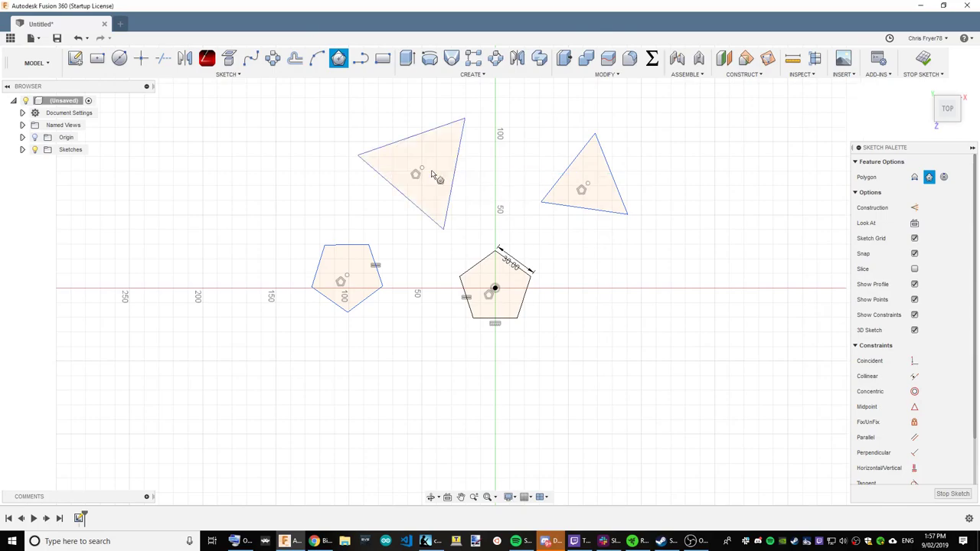
pyautogui.press('Escape')
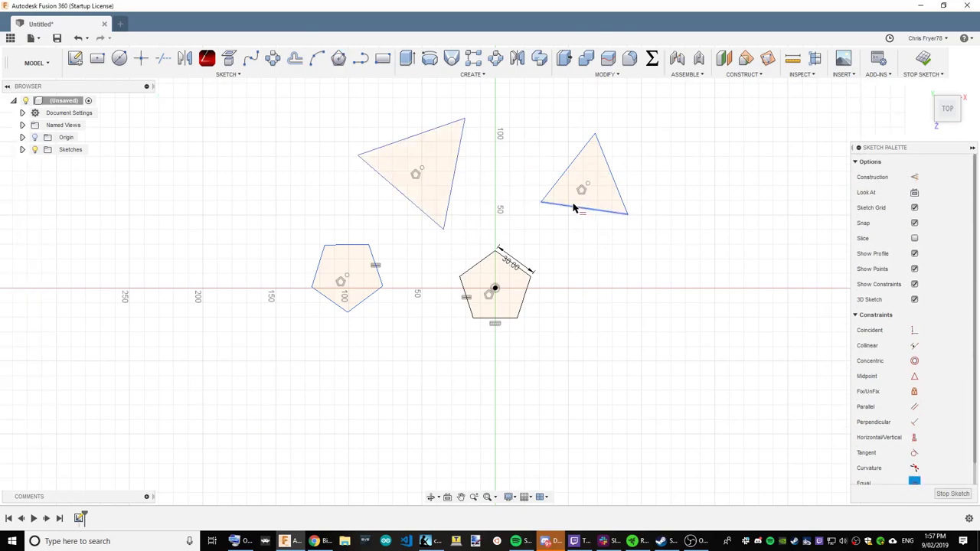
pyautogui.click(570, 209)
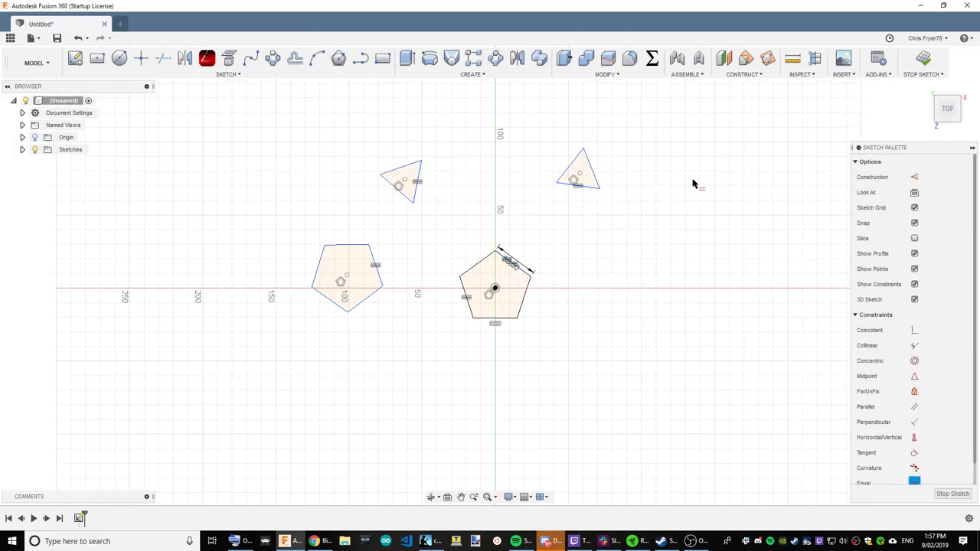
# Step: Finish the sketch and switch to the Patch workspace
pyautogui.click(923, 61)
pyautogui.moveTo(4, 63); pyautogui.dragTo(84, 52)
pyautogui.click(21, 71)
pyautogui.click(13, 105)
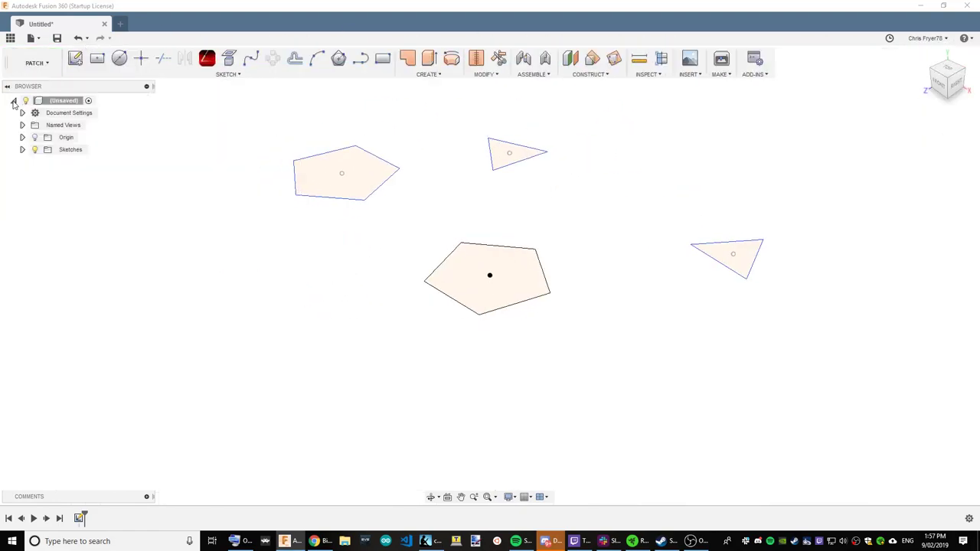
# Step: Patch the central pentagon profile as a new component and make Sketch1 visible again
pyautogui.click(407, 58)
pyautogui.click(490, 275)
pyautogui.click(942, 269)
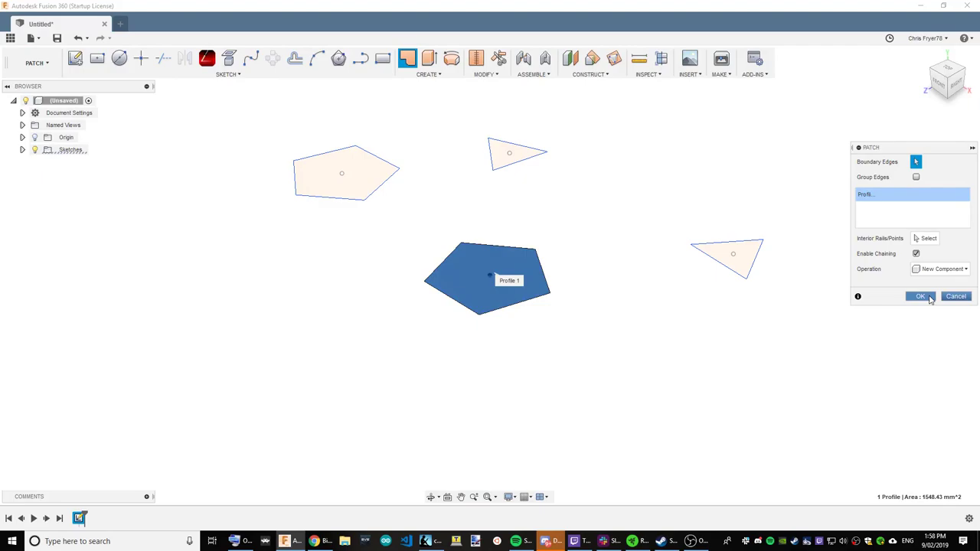
pyautogui.click(921, 296)
pyautogui.click(22, 149)
pyautogui.click(43, 161)
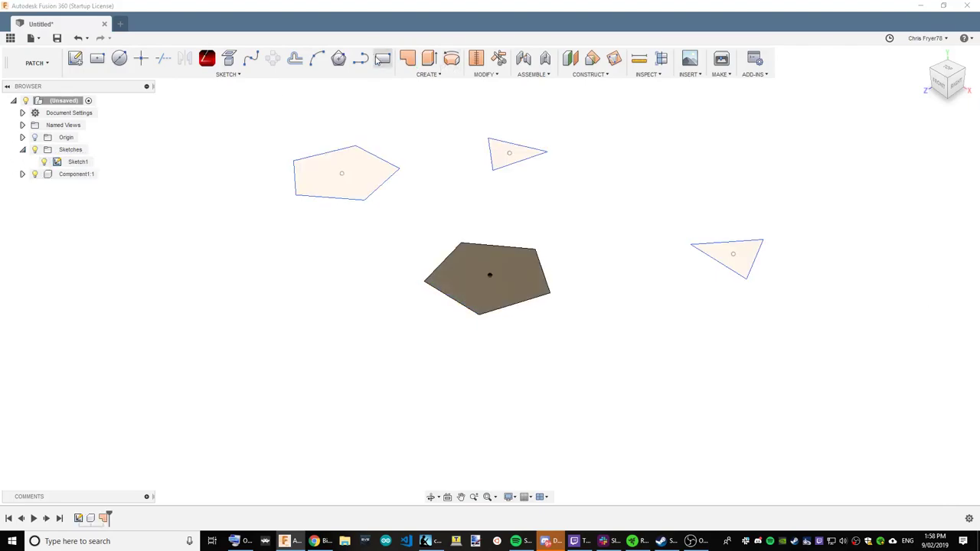
pyautogui.click(406, 58)
pyautogui.click(731, 257)
pyautogui.click(955, 297)
# Step: Patch the left pentagon profile as a new component
pyautogui.click(407, 58)
pyautogui.click(344, 173)
pyautogui.click(942, 268)
pyautogui.click(942, 285)
pyautogui.click(920, 296)
# Step: Patch the triangle nearest the left pentagon as a new component
pyautogui.click(406, 58)
pyautogui.click(514, 157)
pyautogui.click(942, 269)
pyautogui.click(940, 292)
pyautogui.click(921, 296)
# Step: Patch the remaining triangle on the right as a new component
pyautogui.click(406, 59)
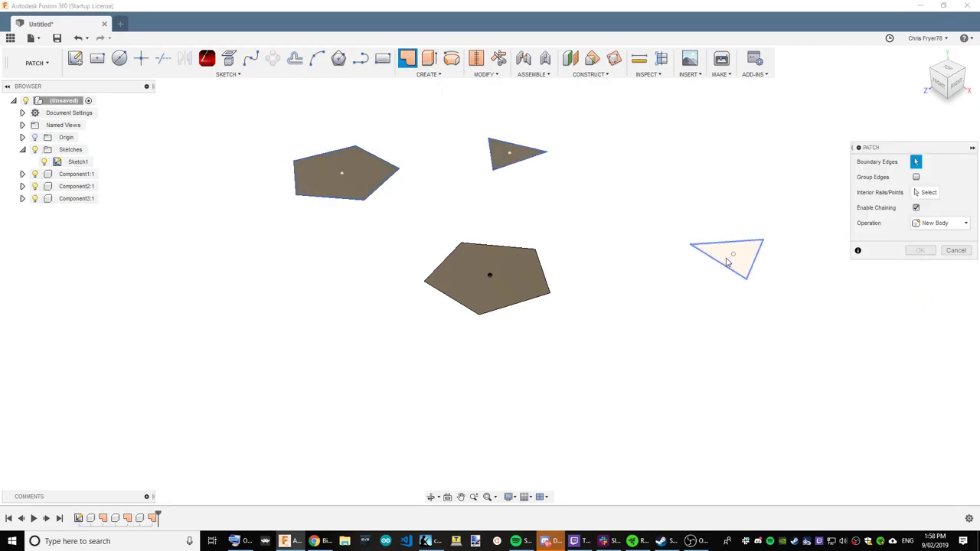
pyautogui.click(728, 257)
pyautogui.click(941, 268)
pyautogui.click(940, 291)
pyautogui.click(921, 297)
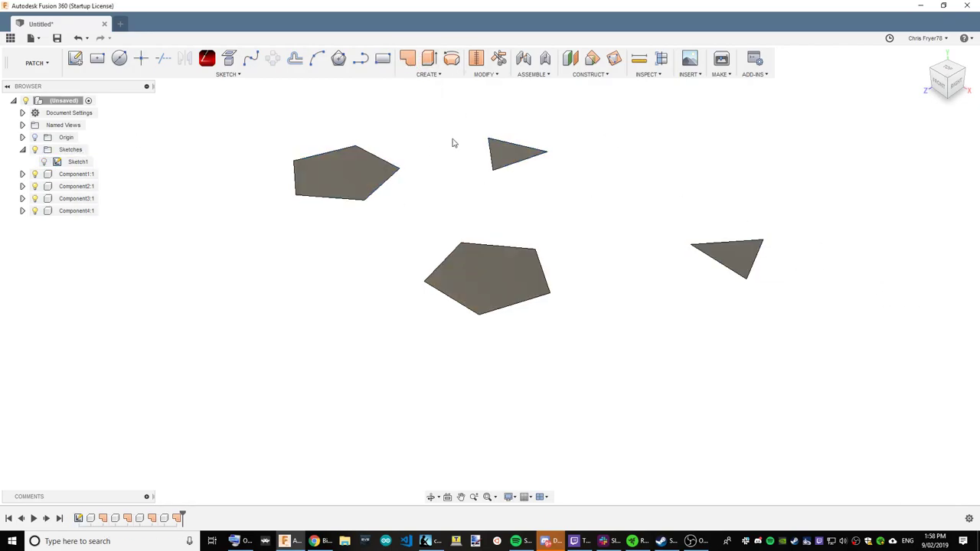
pyautogui.click(39, 63)
pyautogui.click(33, 90)
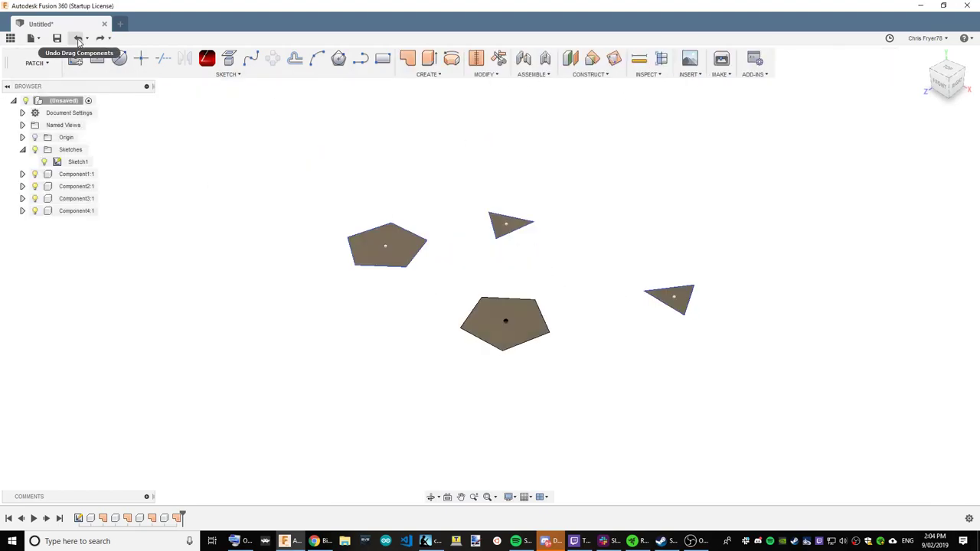
# Step: Join the left pentagon's edge to the back edge of the central pentagon with a revolute joint
pyautogui.click(523, 60)
pyautogui.click(378, 271)
pyautogui.click(509, 302)
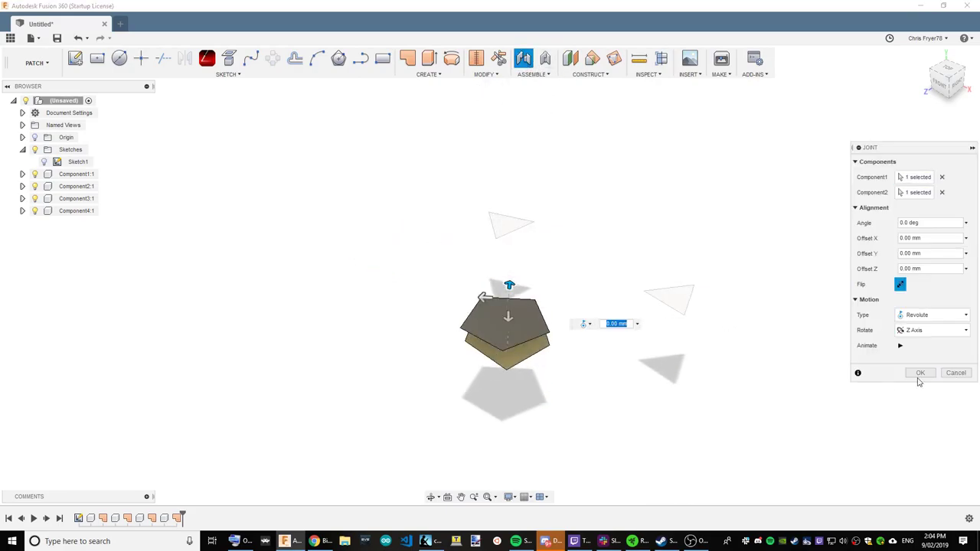
pyautogui.click(919, 373)
# Step: Join the right triangle's edge to the central pentagon's right edge, beside the jointed pentagon, with a revolute joint
pyautogui.press('j')
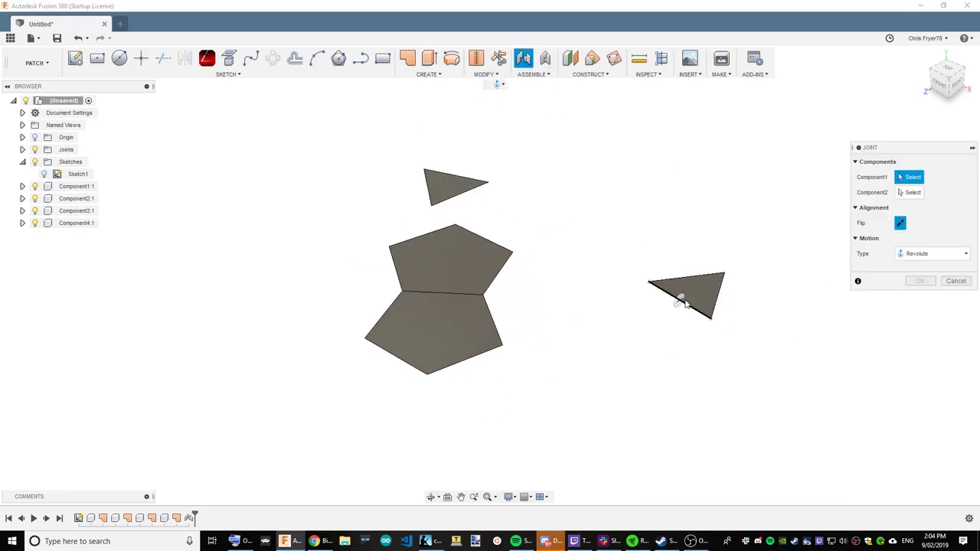
pyautogui.click(689, 299)
pyautogui.click(472, 317)
pyautogui.click(924, 374)
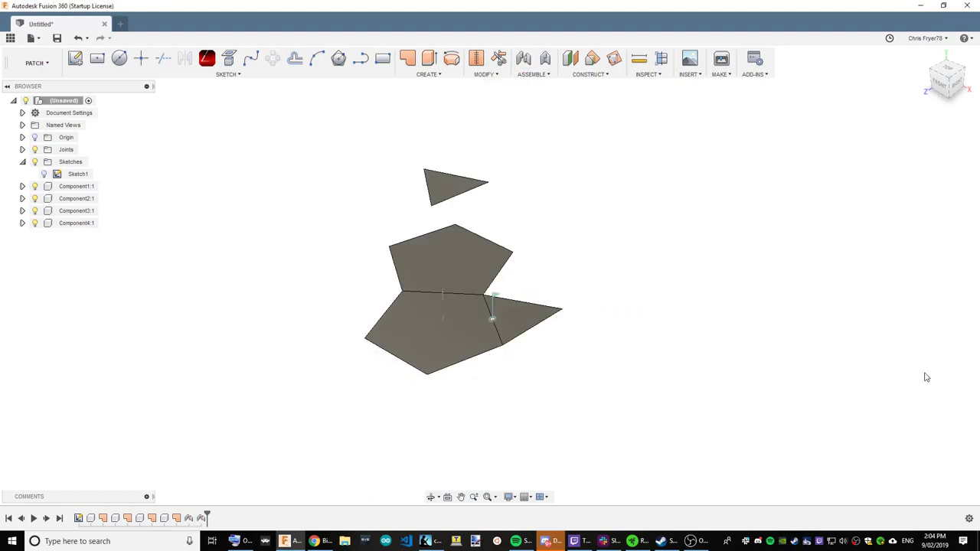
# Step: Join the other triangle to the central pentagon's left edge, on the other side of the jointed pentagon, with a revolute joint
pyautogui.click(524, 59)
pyautogui.click(459, 193)
pyautogui.click(383, 314)
pyautogui.click(921, 375)
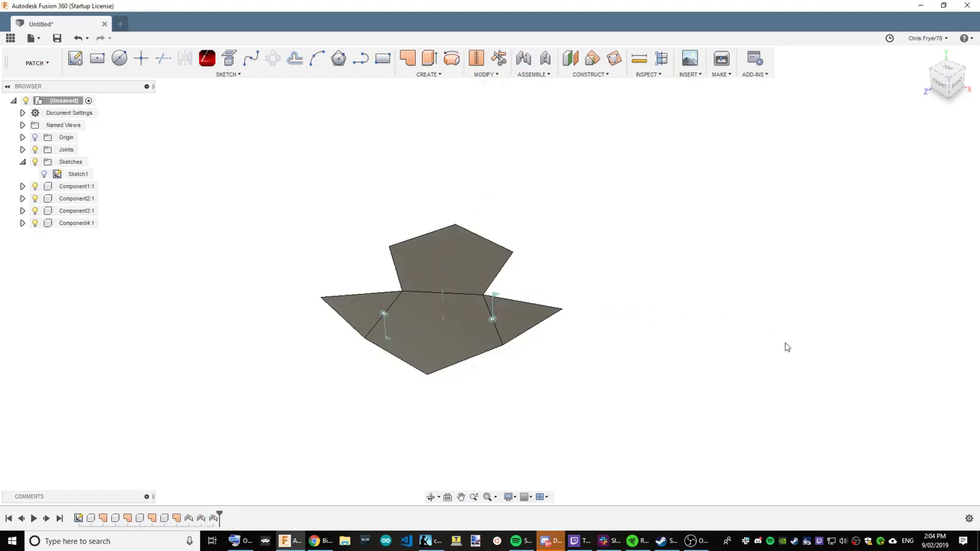
pyautogui.moveTo(936, 75); pyautogui.dragTo(861, 69)
pyautogui.moveTo(600, 272); pyautogui.dragTo(753, 241)
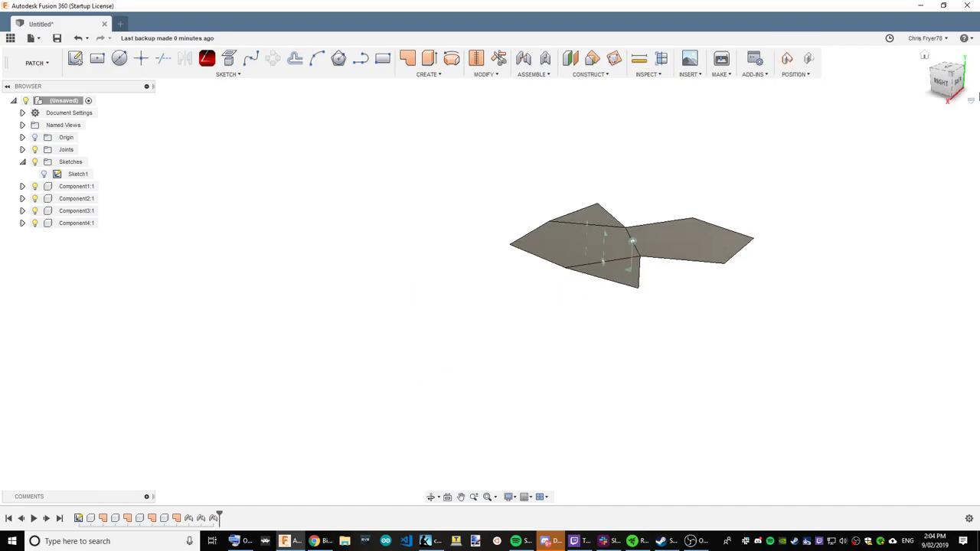
pyautogui.click(78, 38)
# Step: Ground the central pentagon component and fold the attached pentagon and one triangle downward about their joints
pyautogui.rightClick(64, 190)
pyautogui.click(121, 215)
pyautogui.moveTo(555, 279); pyautogui.dragTo(439, 345)
pyautogui.moveTo(934, 90); pyautogui.dragTo(620, 97)
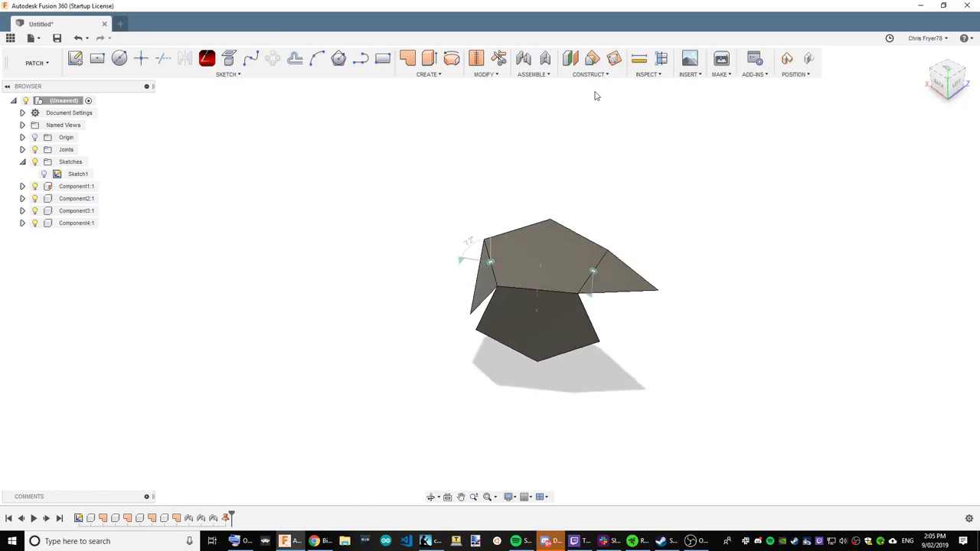
# Step: Capture the folded position and join the folded triangle's free edge to the adjacent edge of the folded pentagon with a revolute joint
pyautogui.click(530, 65)
pyautogui.click(538, 288)
pyautogui.scroll(5, 485, 300)
pyautogui.click(488, 300)
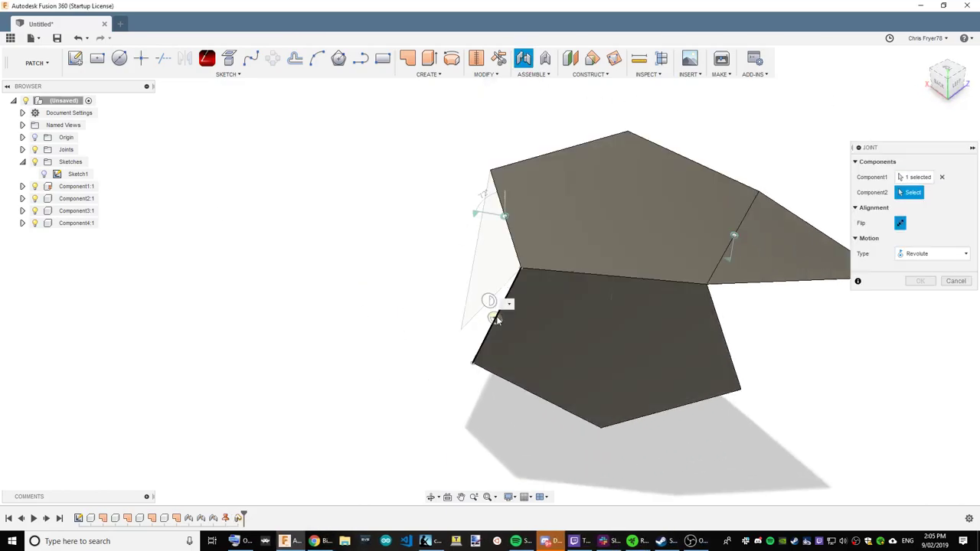
pyautogui.click(496, 317)
pyautogui.click(923, 373)
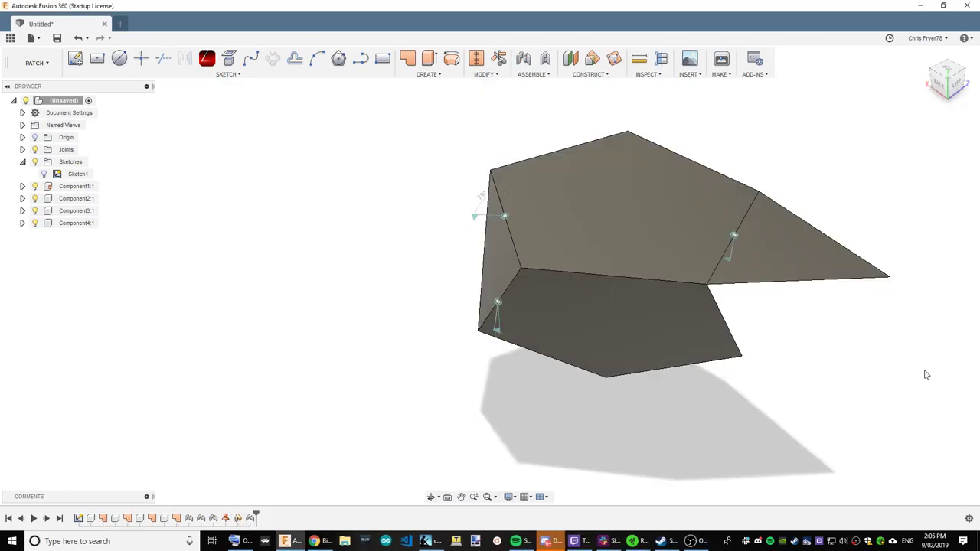
# Step: Join the unfolded triangle's free edge to the opposite adjacent edge of the folded pentagon with a revolute joint
pyautogui.click(518, 67)
pyautogui.click(799, 281)
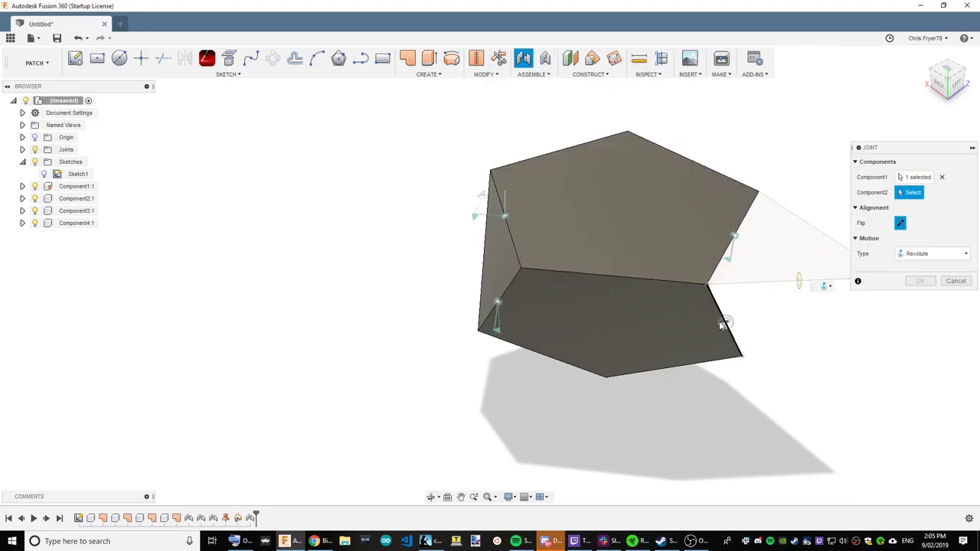
pyautogui.click(726, 320)
pyautogui.click(920, 373)
pyautogui.scroll(-4, 778, 188)
pyautogui.moveTo(949, 86); pyautogui.dragTo(896, 87)
pyautogui.moveTo(735, 313)
pyautogui.keyDown('shift'); pyautogui.mouseDown(button='middle')
pyautogui.moveTo(605, 260)
pyautogui.moveTo(483, 317)
pyautogui.moveTo(525, 303)
pyautogui.mouseUp(button='middle'); pyautogui.keyUp('shift')
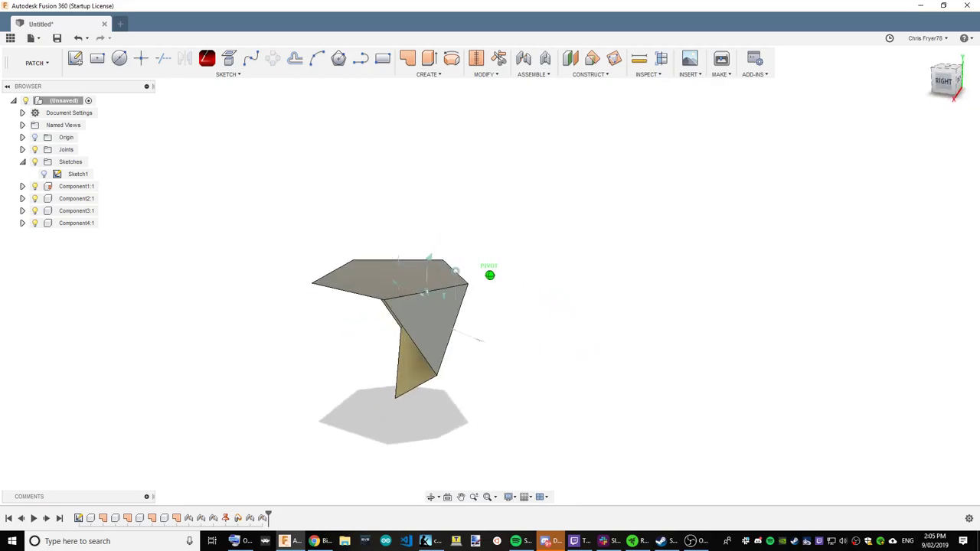
pyautogui.keyDown('shift'); pyautogui.moveTo(762, 355); pyautogui.dragTo(884, 302, button='middle'); pyautogui.keyUp('shift')
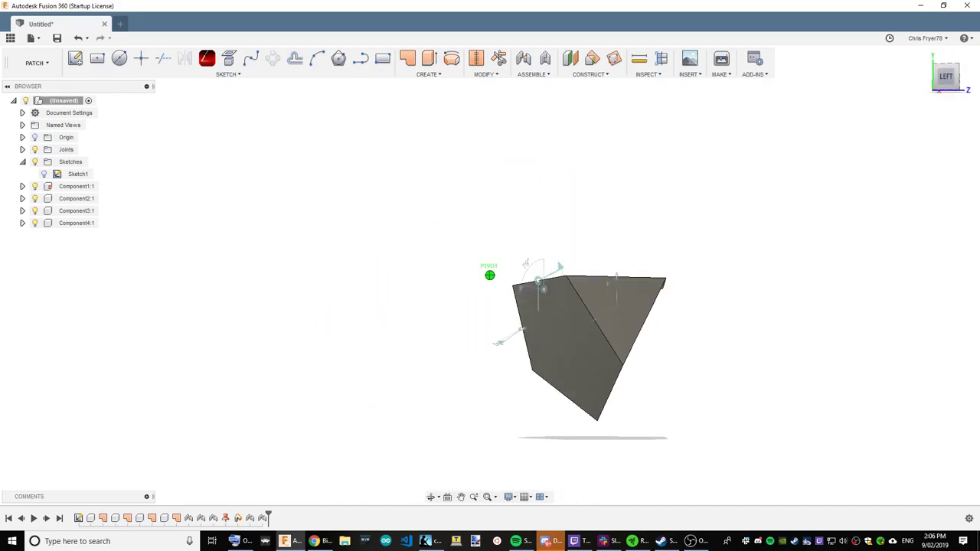
pyautogui.keyDown('shift'); pyautogui.moveTo(850, 352); pyautogui.dragTo(811, 351, button='middle'); pyautogui.keyUp('shift')
# Step: Show Sketch1, open it for editing and draw a three-point rectangle between the two triangles
pyautogui.click(44, 175)
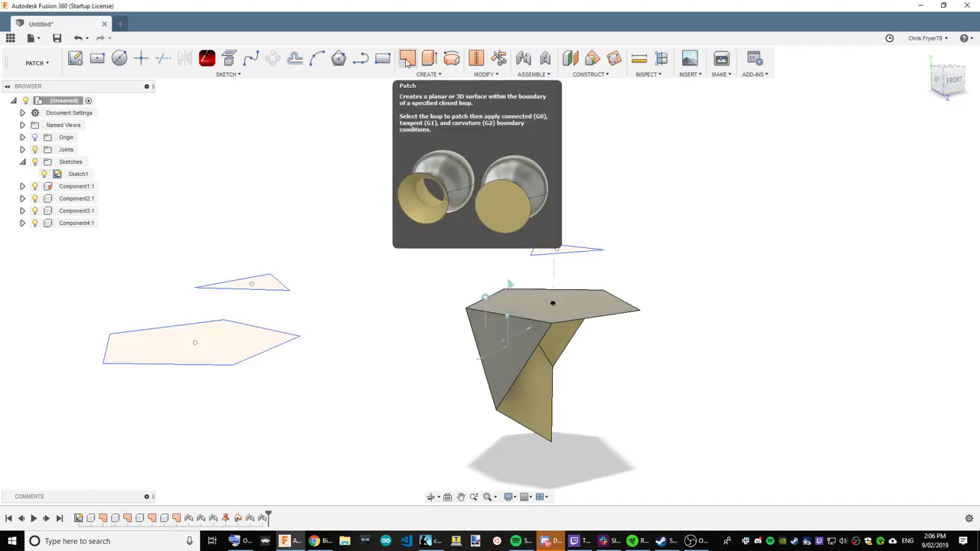
pyautogui.doubleClick(77, 174)
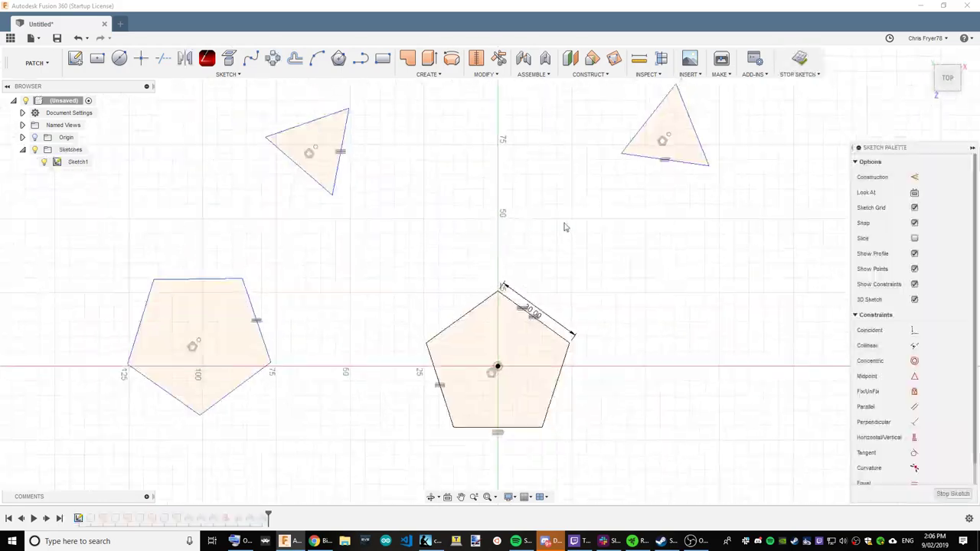
pyautogui.click(99, 74)
pyautogui.moveTo(115, 107)
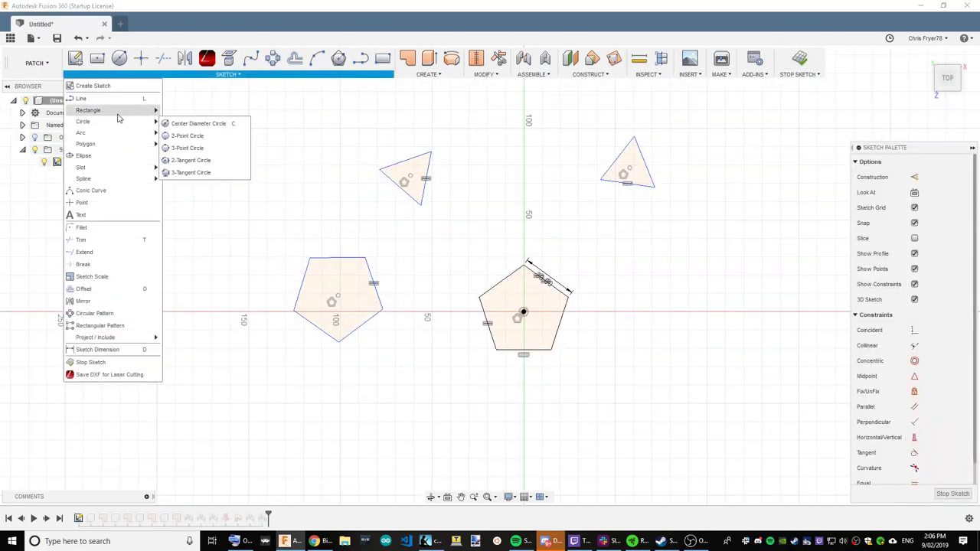
pyautogui.click(199, 125)
pyautogui.click(605, 202)
pyautogui.press('Escape')
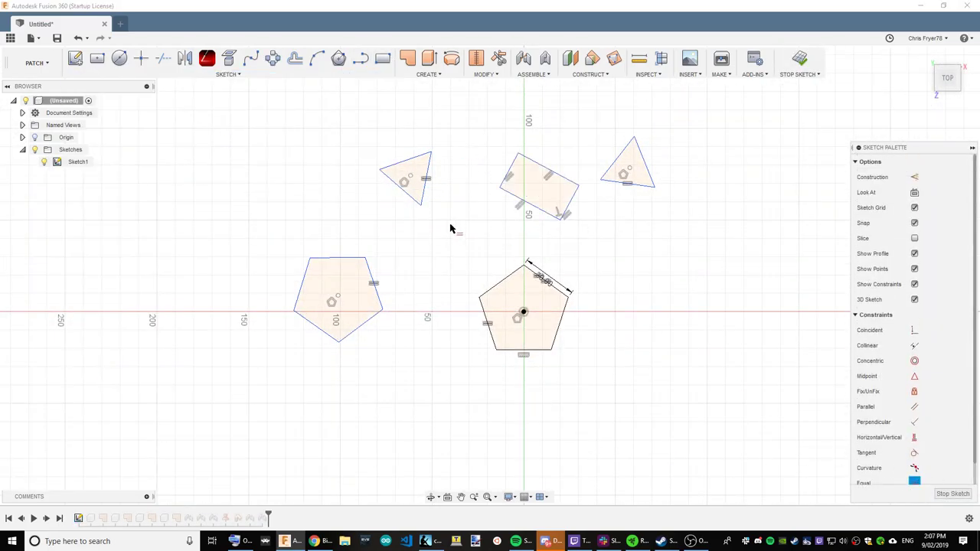
# Step: Constrain the rectangle's sides to equal the triangle's side, then finish the sketch and show it again
pyautogui.click(633, 188)
pyautogui.rightClick(749, 175)
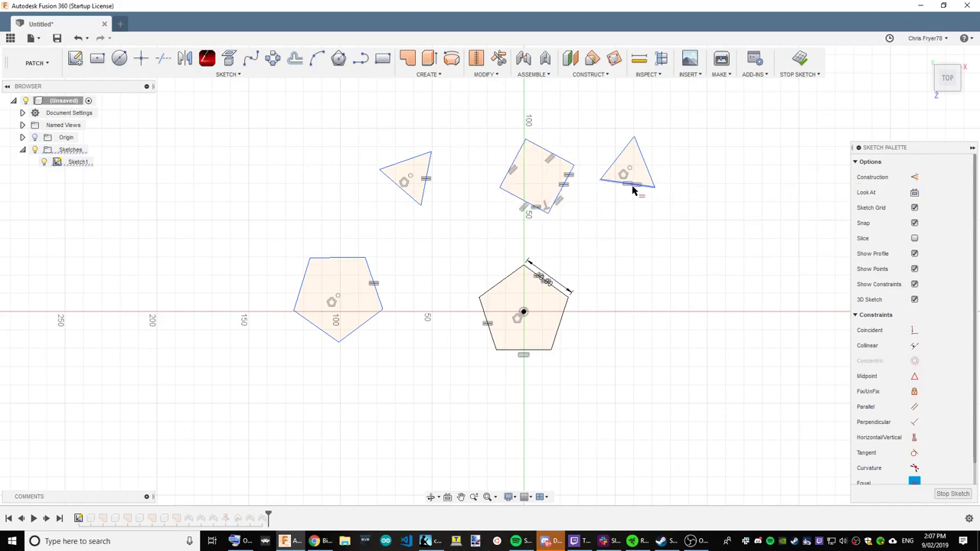
pyautogui.click(706, 175)
pyautogui.click(800, 60)
pyautogui.click(44, 174)
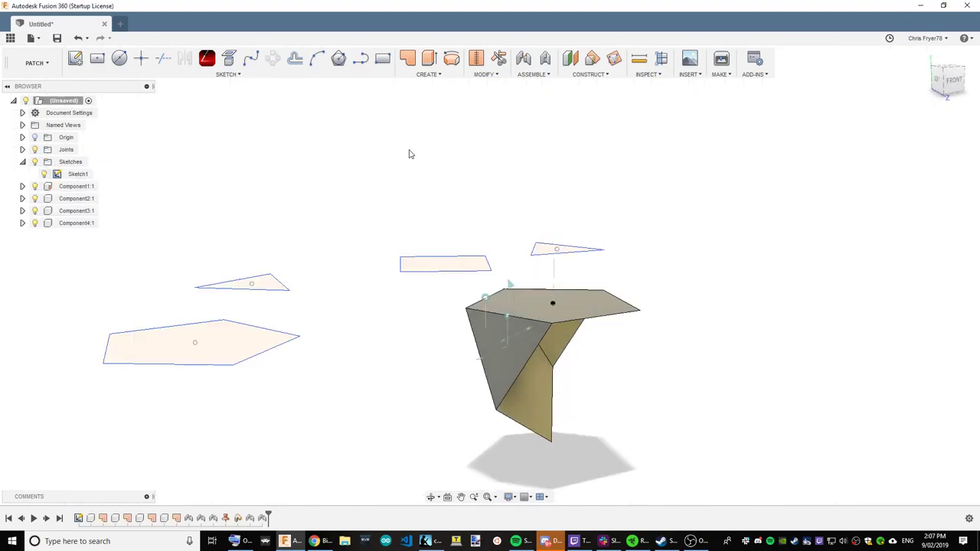
# Step: Patch the square profile as a new component
pyautogui.click(377, 63)
pyautogui.click(446, 264)
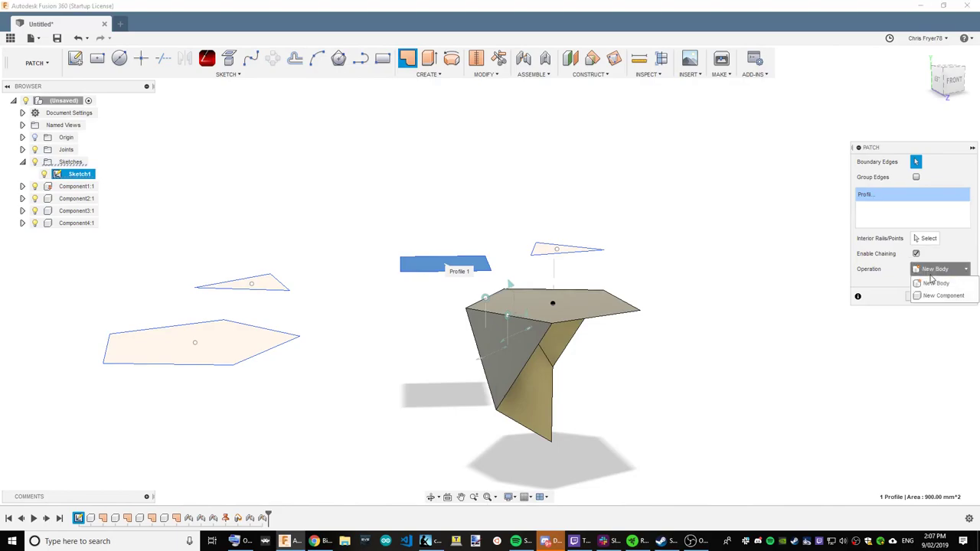
pyautogui.click(922, 302)
# Step: Patch the triangle profile to the right of the square as a new component
pyautogui.click(407, 58)
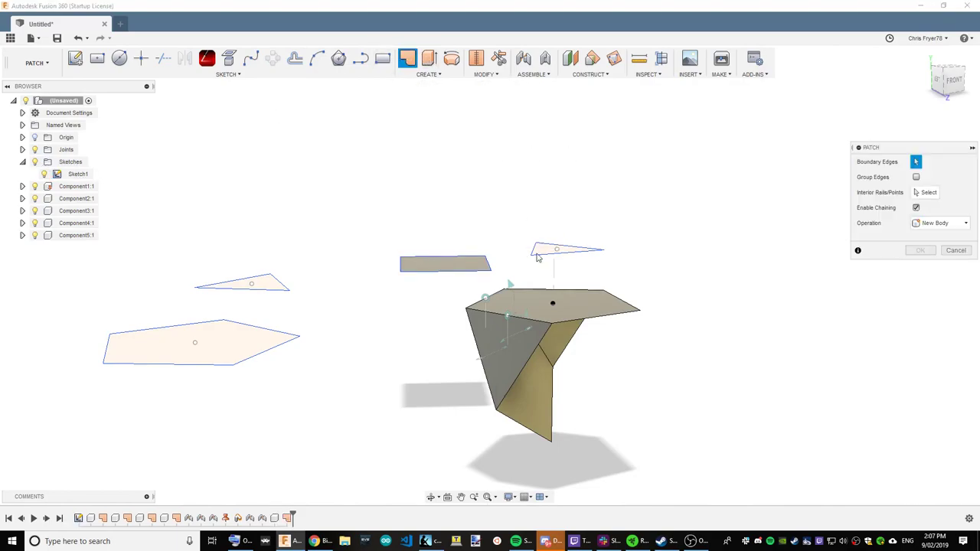
pyautogui.click(567, 250)
pyautogui.click(940, 269)
pyautogui.click(957, 298)
pyautogui.click(916, 298)
# Step: Patch the triangle profile to the left of the square as a new component
pyautogui.click(247, 285)
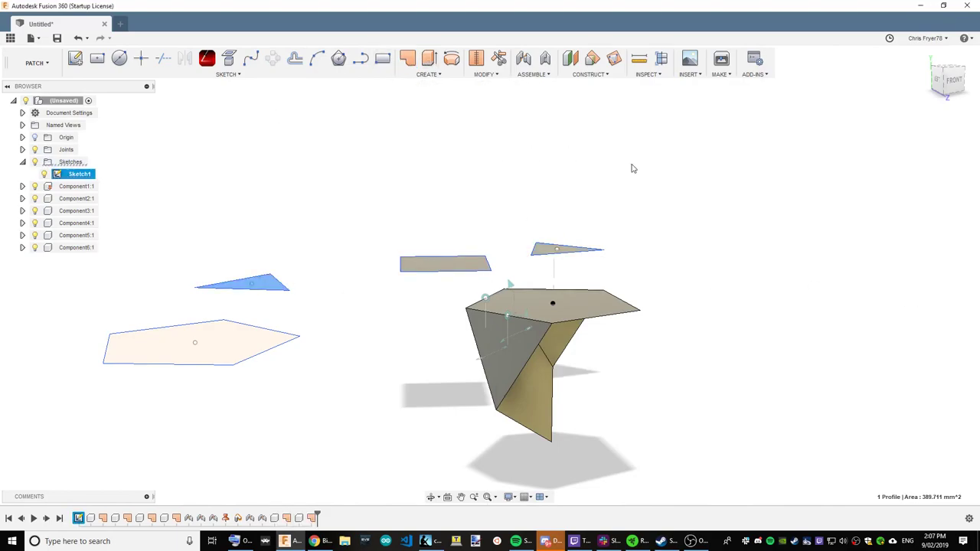
pyautogui.click(408, 58)
pyautogui.click(940, 269)
pyautogui.click(943, 295)
pyautogui.click(921, 298)
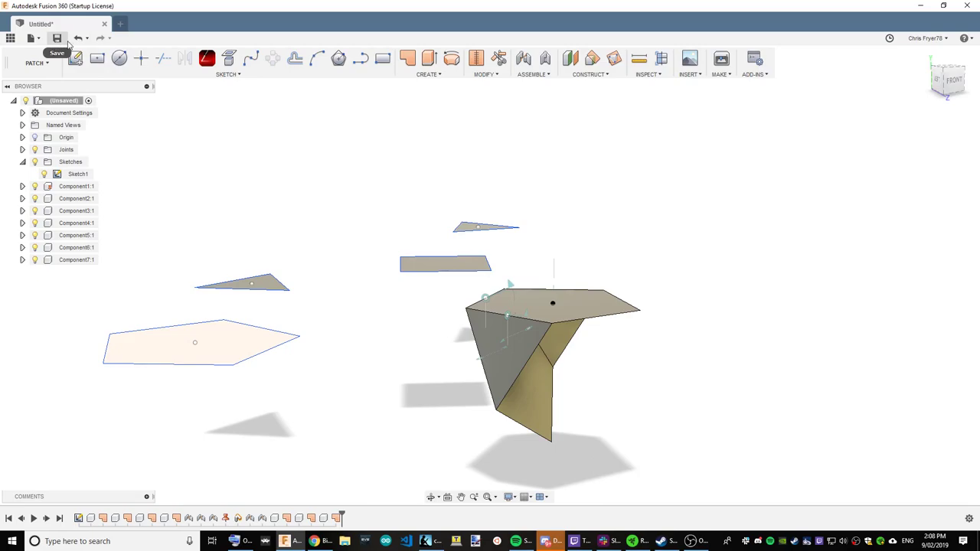
# Step: Move the square patch clear of its sketch profile and patch the square profile again as a new component
pyautogui.click(44, 175)
pyautogui.moveTo(445, 267); pyautogui.dragTo(310, 238)
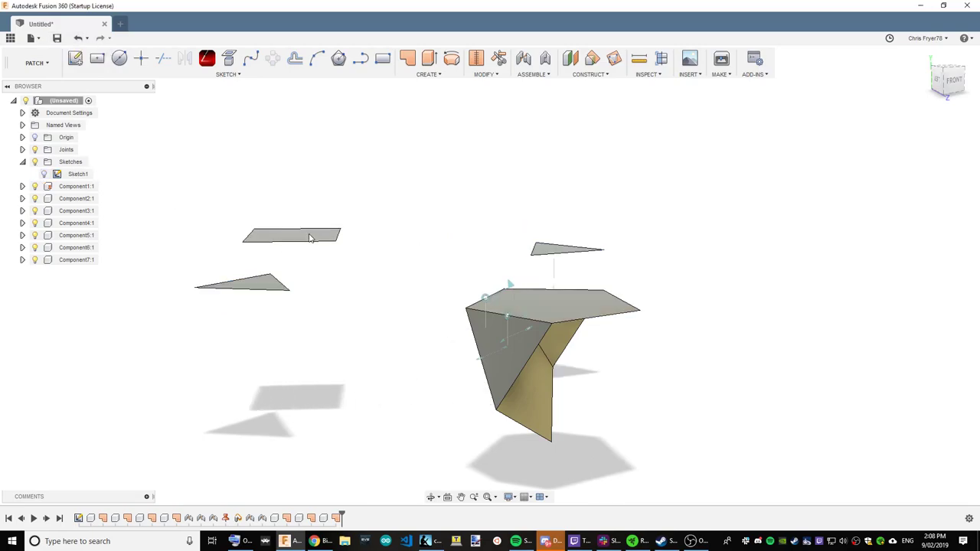
pyautogui.click(43, 175)
pyautogui.click(412, 63)
pyautogui.click(546, 285)
pyautogui.click(920, 297)
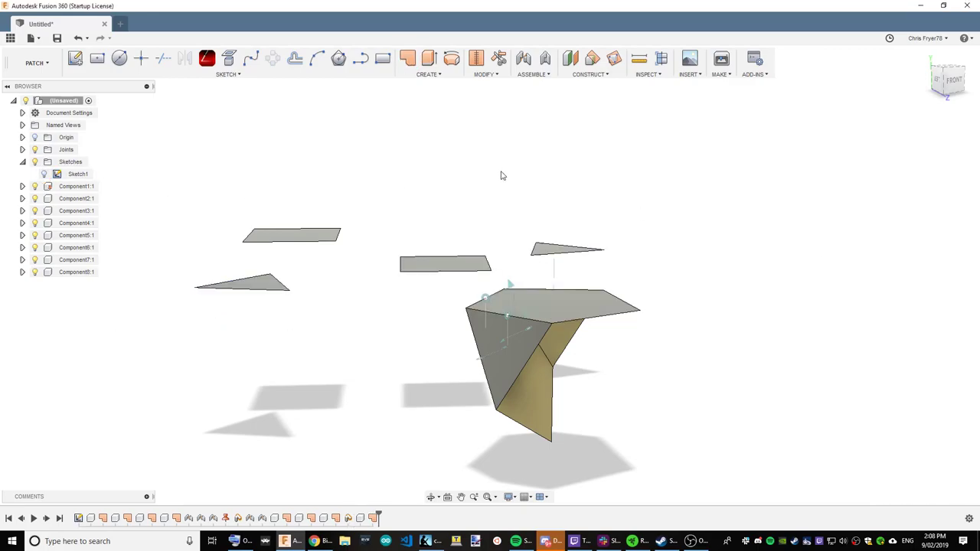
# Step: Join the new square patch to the free edge of the front triangle with a revolute joint
pyautogui.press('j')
pyautogui.click(445, 273)
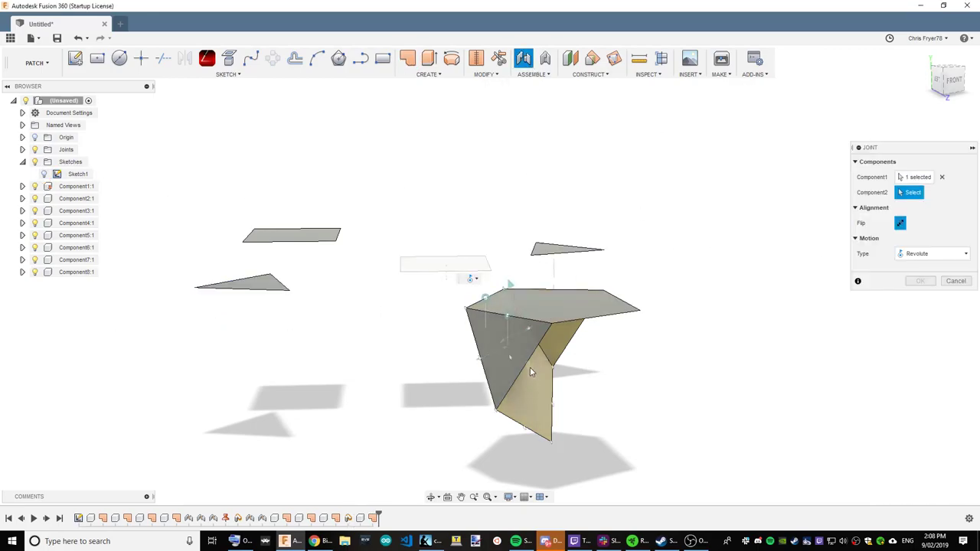
pyautogui.click(530, 374)
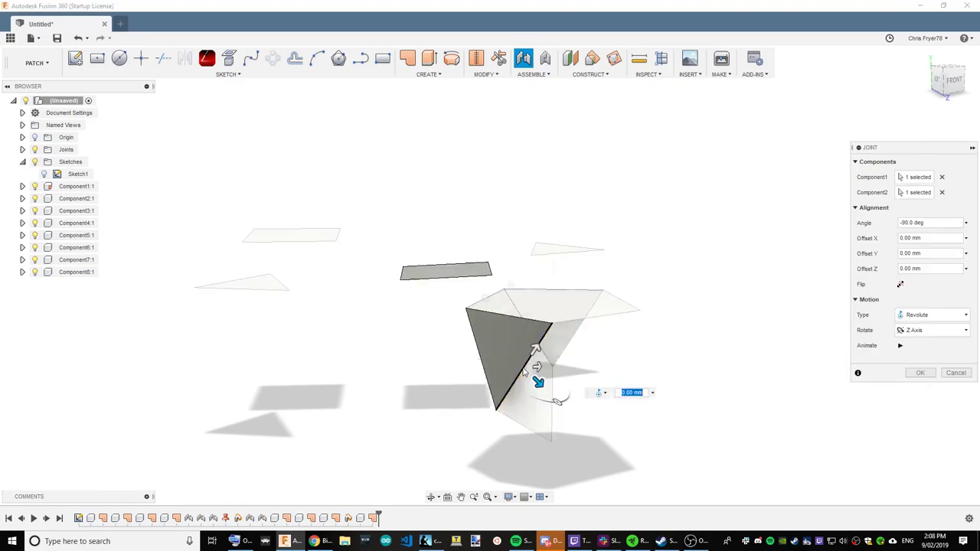
pyautogui.click(921, 373)
# Step: Capture the current component positions and join a loose triangle patch to the top pentagon's free edge with a revolute joint
pyautogui.moveTo(934, 79)
pyautogui.mouseDown()
pyautogui.moveTo(880, 107)
pyautogui.moveTo(935, 75)
pyautogui.moveTo(896, 70)
pyautogui.moveTo(869, 111)
pyautogui.mouseUp()
pyautogui.keyDown('shift'); pyautogui.moveTo(812, 114); pyautogui.dragTo(697, 143, button='middle'); pyautogui.keyUp('shift')
pyautogui.moveTo(298, 451)
pyautogui.keyDown('shift'); pyautogui.mouseDown(button='middle')
pyautogui.moveTo(337, 402)
pyautogui.moveTo(468, 282)
pyautogui.mouseUp(button='middle'); pyautogui.keyUp('shift')
pyautogui.scroll(-1, 468, 282)
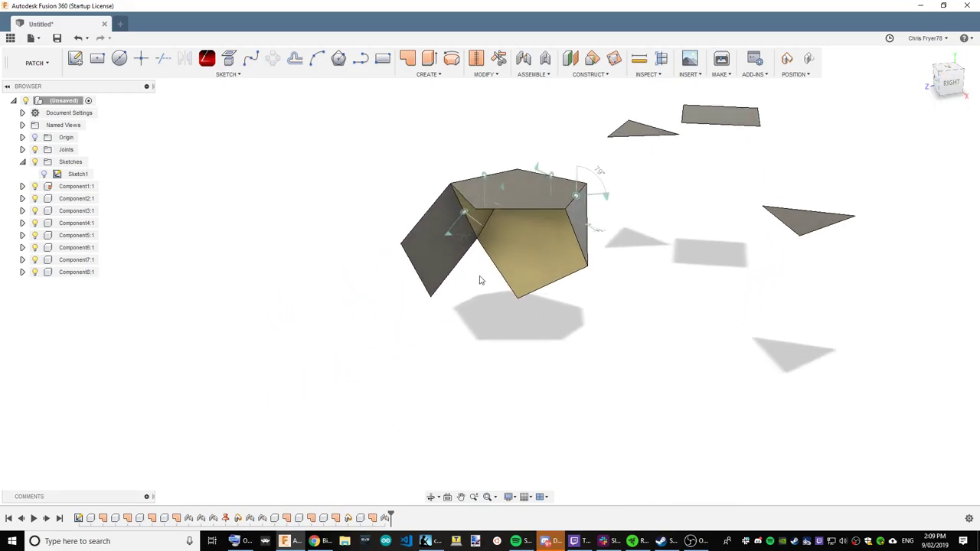
pyautogui.click(523, 58)
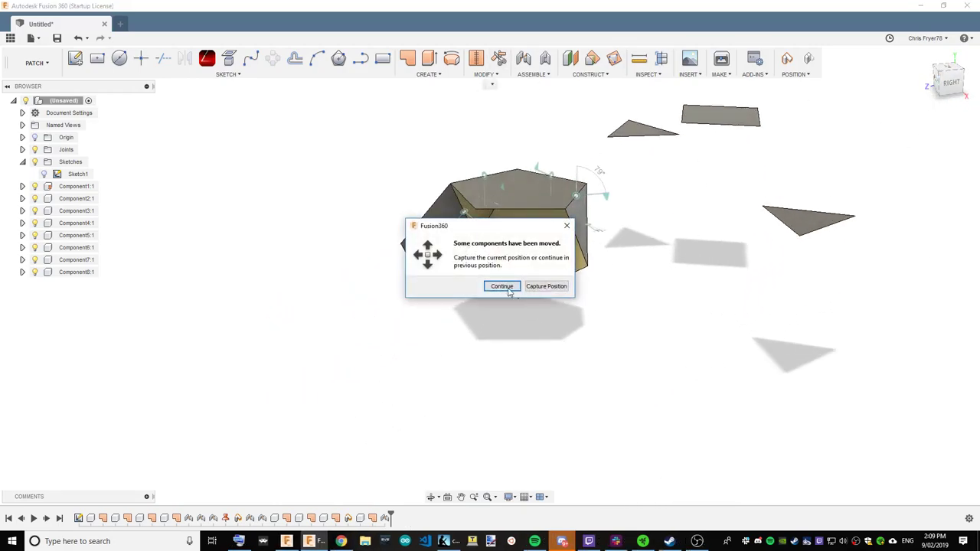
pyautogui.click(527, 285)
pyautogui.click(643, 133)
pyautogui.click(463, 197)
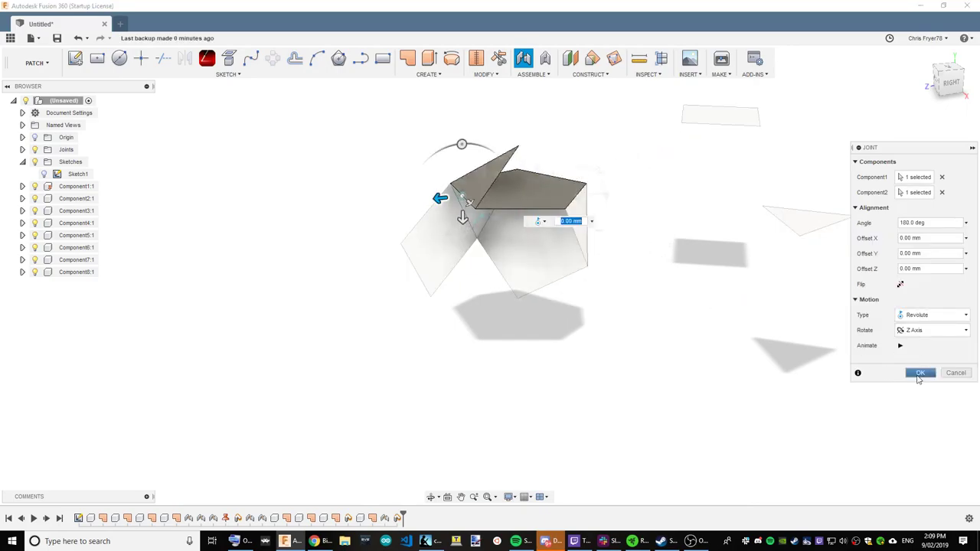
pyautogui.press('Return')
# Step: Capture the current positions and join the newly attached triangle's free edge to the adjacent square edge with a revolute joint
pyautogui.keyDown('shift'); pyautogui.moveTo(393, 196); pyautogui.dragTo(528, 218, button='middle'); pyautogui.keyUp('shift')
pyautogui.click(524, 60)
pyautogui.click(552, 288)
pyautogui.scroll(3, 515, 263)
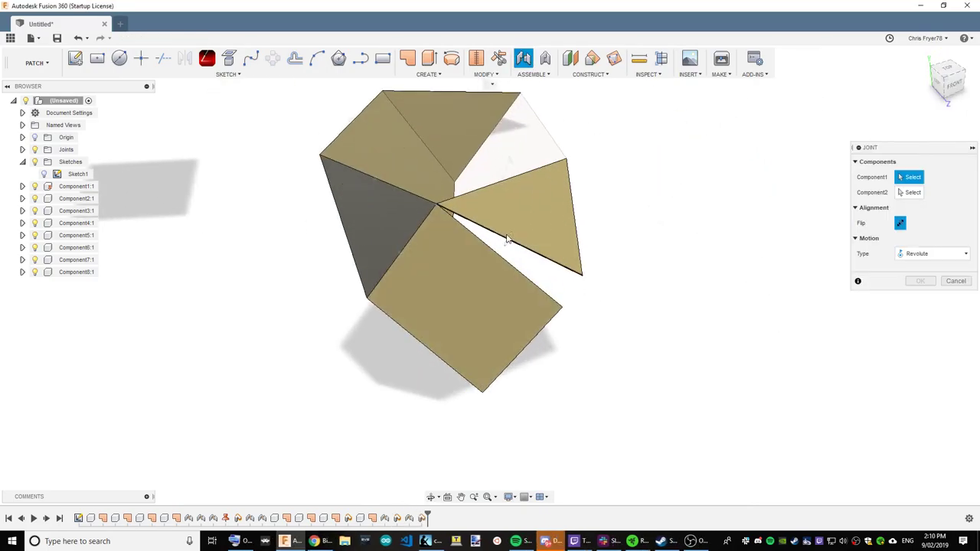
pyautogui.click(499, 258)
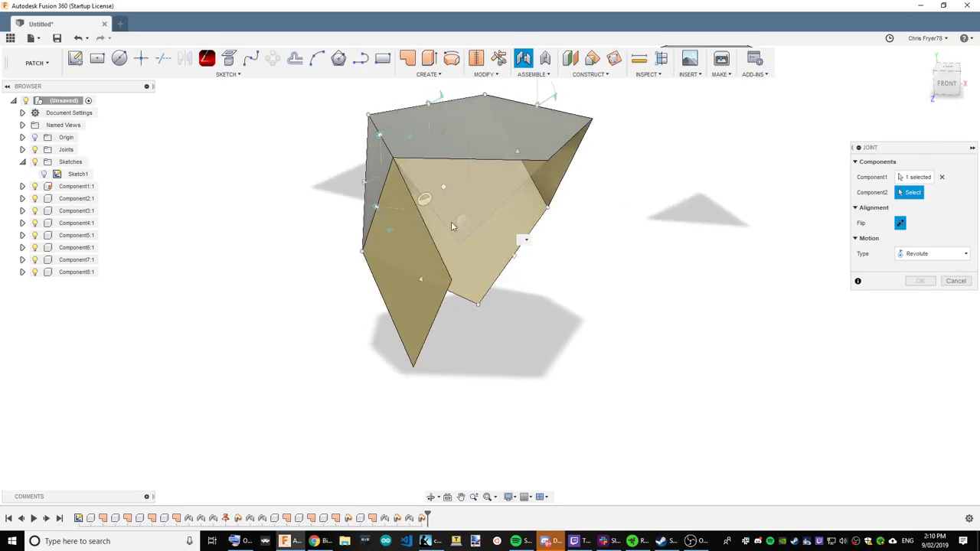
pyautogui.click(498, 239)
pyautogui.click(922, 376)
# Step: Join the remaining loose triangle patch to the attached square's free edge with a revolute joint
pyautogui.scroll(-3, 444, 222)
pyautogui.moveTo(940, 82); pyautogui.dragTo(900, 105)
pyautogui.keyDown('shift'); pyautogui.moveTo(490, 276); pyautogui.dragTo(481, 295, button='middle'); pyautogui.keyUp('shift')
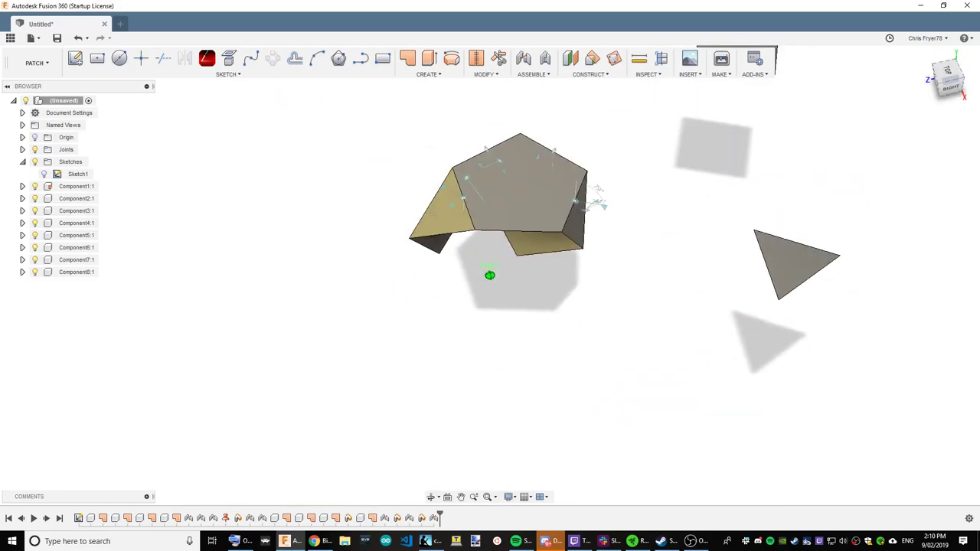
pyautogui.moveTo(940, 88)
pyautogui.mouseDown()
pyautogui.moveTo(966, 75)
pyautogui.moveTo(951, 86)
pyautogui.mouseUp()
pyautogui.keyDown('shift'); pyautogui.moveTo(490, 276); pyautogui.dragTo(476, 210, button='middle'); pyautogui.keyUp('shift')
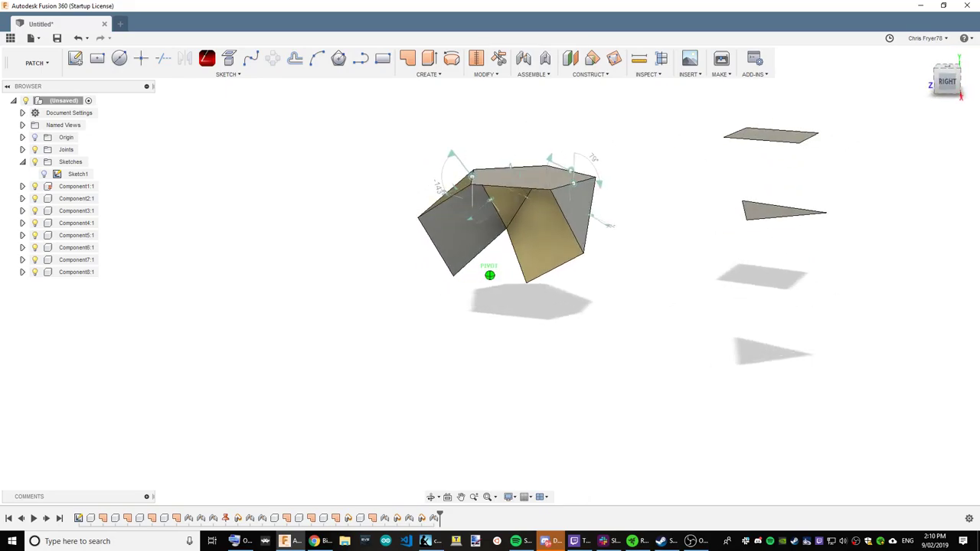
pyautogui.click(525, 59)
pyautogui.click(788, 217)
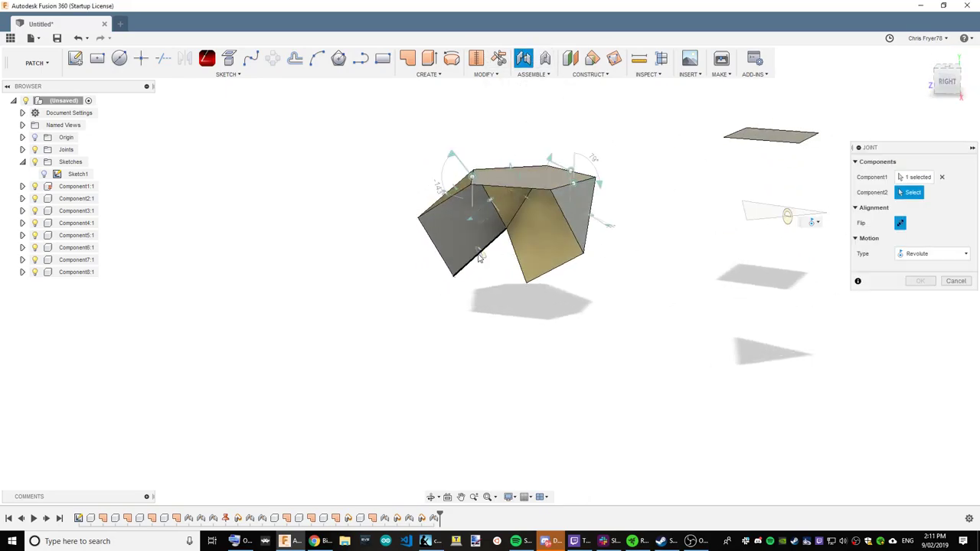
pyautogui.click(480, 253)
pyautogui.click(911, 370)
# Step: Join that triangle's free edge to the neighbouring side pentagon's edge with a revolute joint to close the gap
pyautogui.keyDown('shift'); pyautogui.moveTo(361, 246); pyautogui.dragTo(534, 267, button='middle'); pyautogui.keyUp('shift')
pyautogui.moveTo(549, 255); pyautogui.dragTo(447, 312)
pyautogui.click(523, 58)
pyautogui.click(501, 286)
pyautogui.click(456, 283)
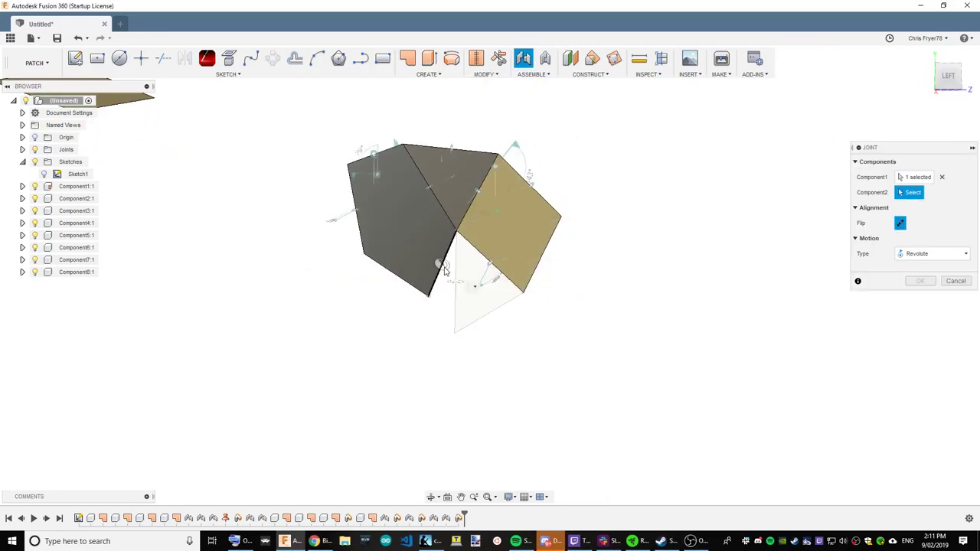
pyautogui.click(442, 266)
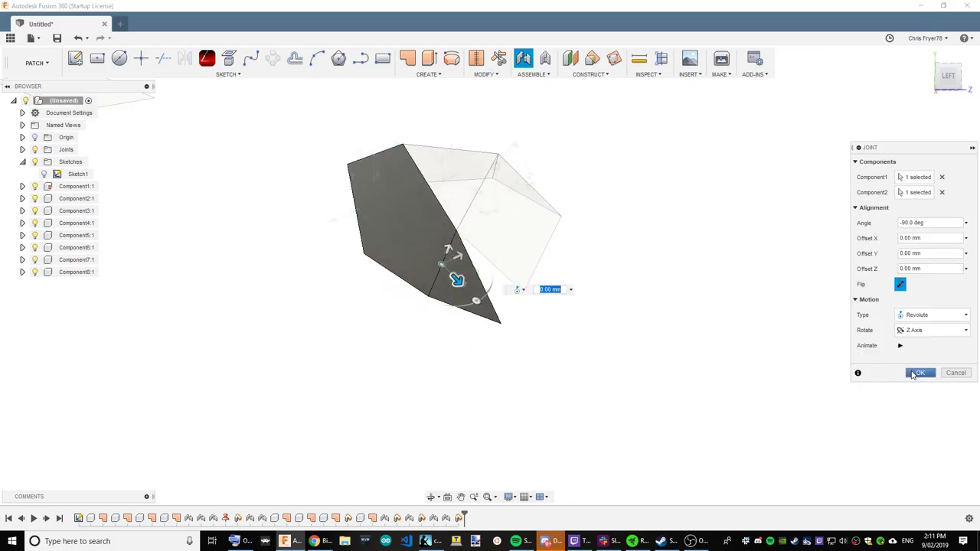
pyautogui.click(921, 372)
# Step: Join the loose square patch to the free lower edge of the triangle beside the top pentagon with a revolute joint
pyautogui.moveTo(948, 76)
pyautogui.mouseDown()
pyautogui.moveTo(880, 99)
pyautogui.moveTo(933, 98)
pyautogui.moveTo(863, 101)
pyautogui.mouseUp()
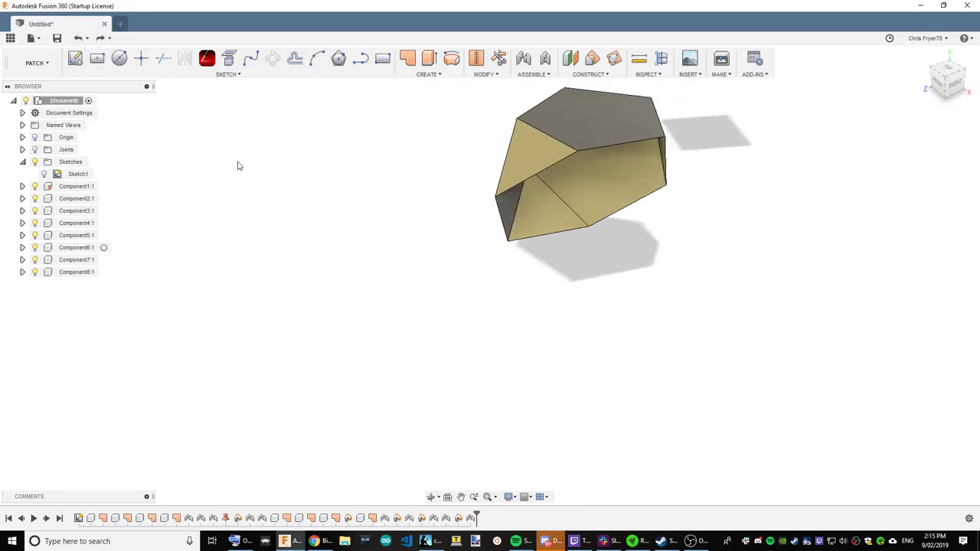
pyautogui.moveTo(948, 80)
pyautogui.mouseDown()
pyautogui.moveTo(880, 90)
pyautogui.moveTo(904, 82)
pyautogui.mouseUp()
pyautogui.keyDown('shift'); pyautogui.moveTo(448, 277); pyautogui.dragTo(631, 271, button='middle'); pyautogui.keyUp('shift')
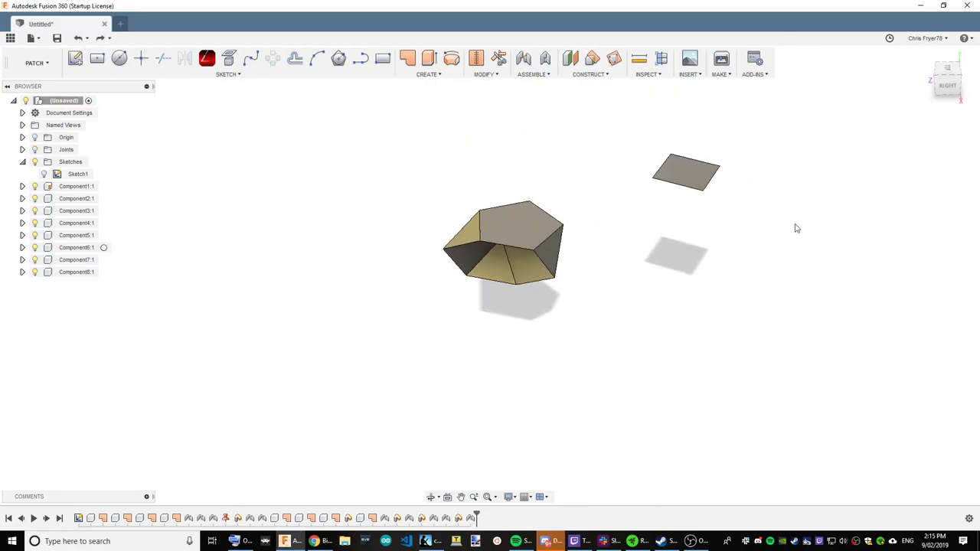
pyautogui.click(529, 62)
pyautogui.click(710, 152)
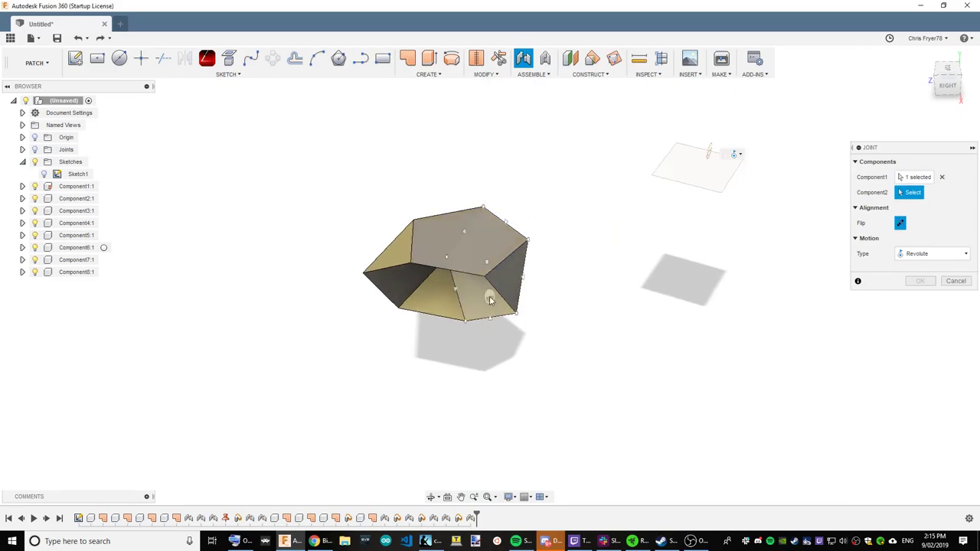
pyautogui.click(501, 296)
pyautogui.click(922, 375)
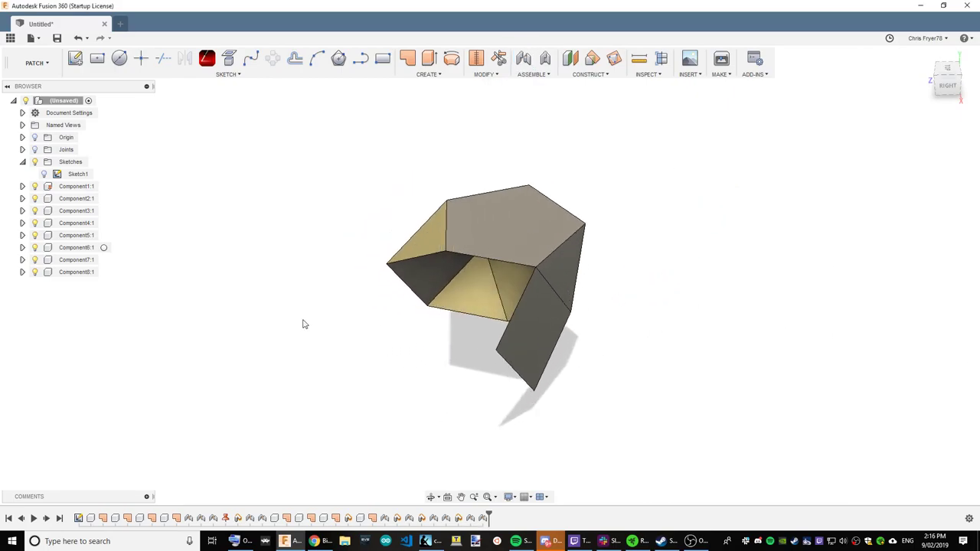
# Step: Show the sketch and patch the triangle profile between the pentagon and square profiles as a new component
pyautogui.click(40, 172)
pyautogui.scroll(-3, 635, 160)
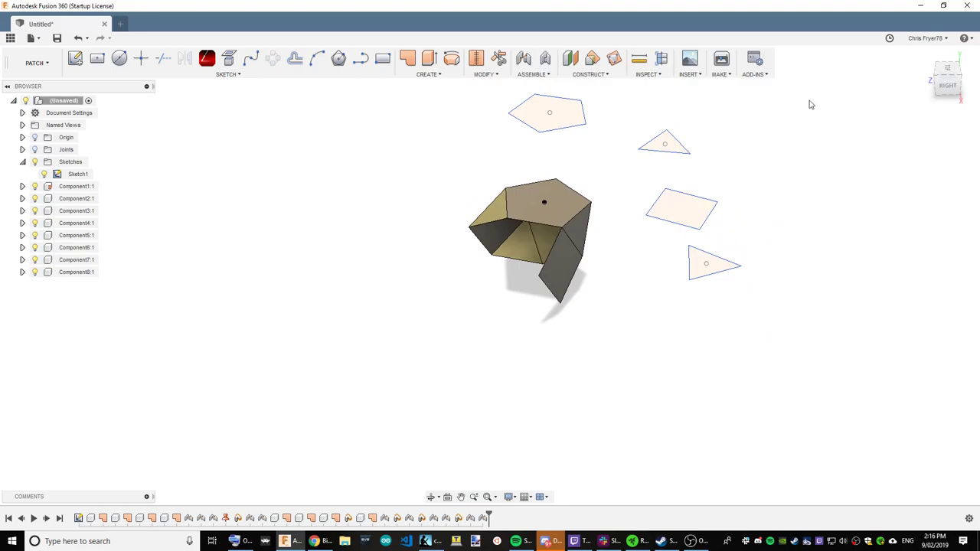
pyautogui.click(407, 58)
pyautogui.click(664, 142)
pyautogui.click(893, 269)
pyautogui.click(896, 296)
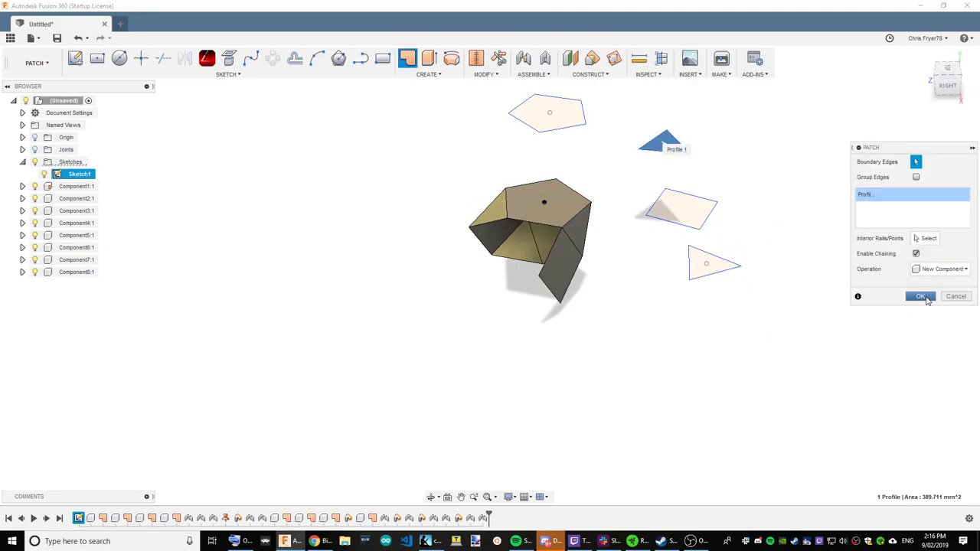
pyautogui.click(925, 294)
# Step: Patch the triangle profile on the far side of the square as a new component
pyautogui.click(409, 60)
pyautogui.click(698, 268)
pyautogui.click(892, 268)
pyautogui.click(896, 296)
pyautogui.click(925, 294)
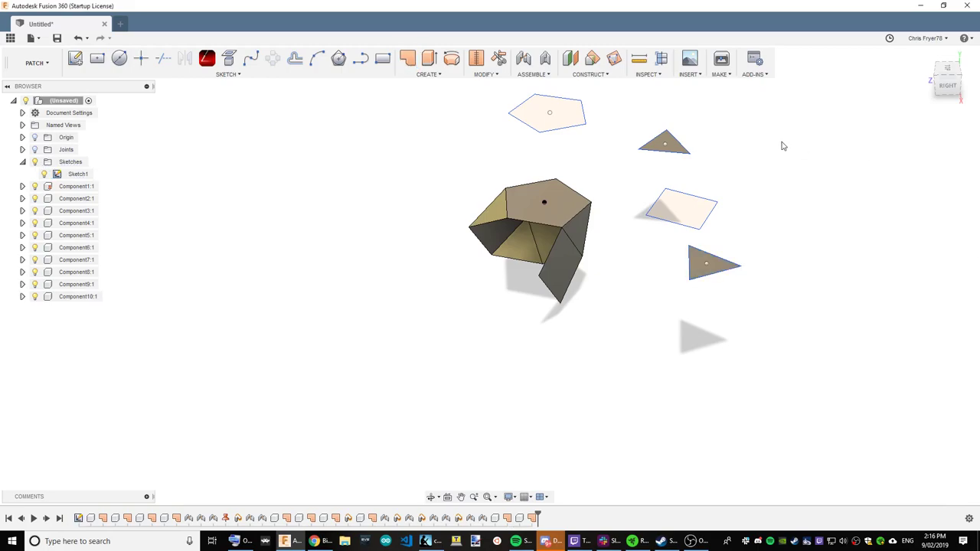
# Step: Patch the pentagon profile as a new component
pyautogui.press('Return')
pyautogui.click(549, 113)
pyautogui.click(891, 270)
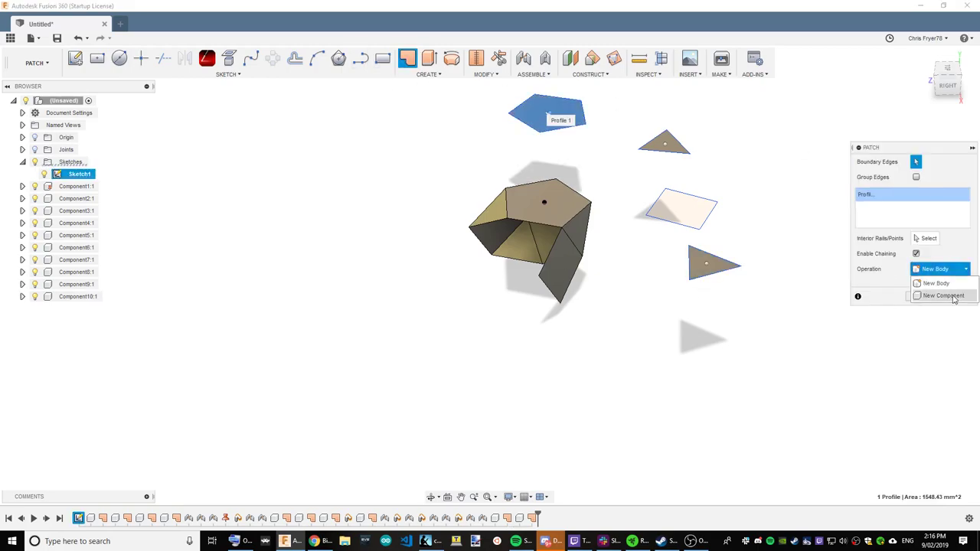
pyautogui.click(896, 296)
pyautogui.click(925, 295)
# Step: Join the triangle patch nearest the square profile to the hanging square's free side edge with a revolute joint
pyautogui.press('j')
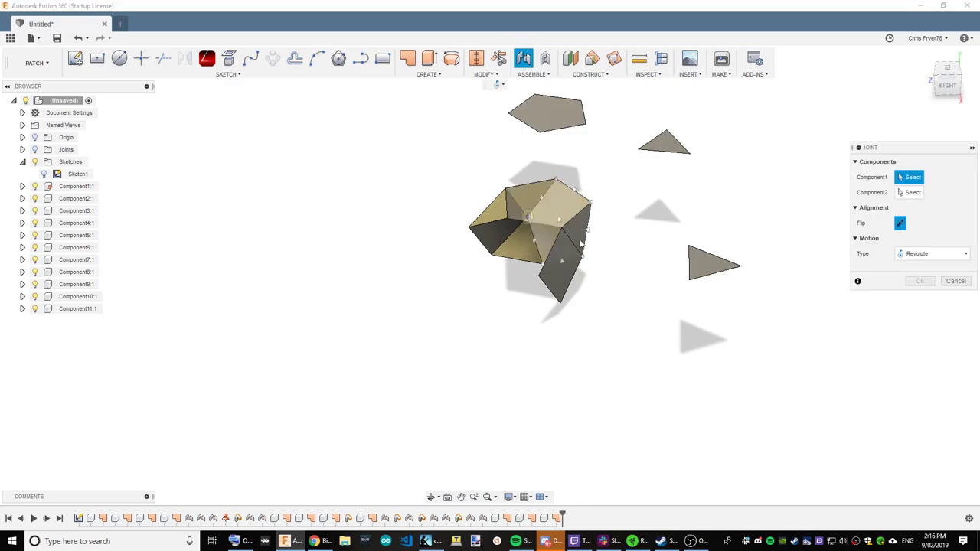
pyautogui.click(709, 260)
pyautogui.click(536, 239)
pyautogui.click(920, 375)
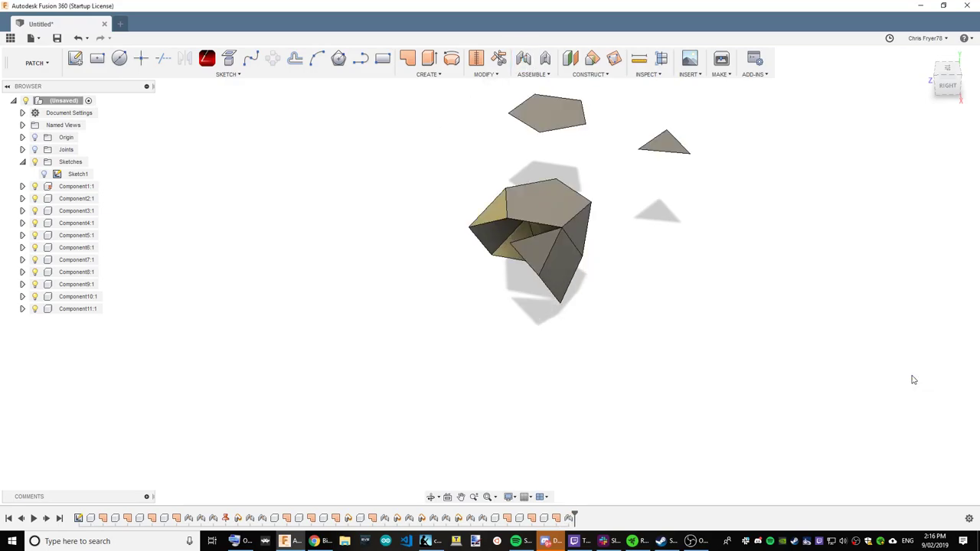
# Step: Join the free edge of the triangle on the hanging square to the top pentagon's open front edge with a revolute joint
pyautogui.click(525, 60)
pyautogui.scroll(4, 564, 218)
pyautogui.click(496, 256)
pyautogui.click(506, 227)
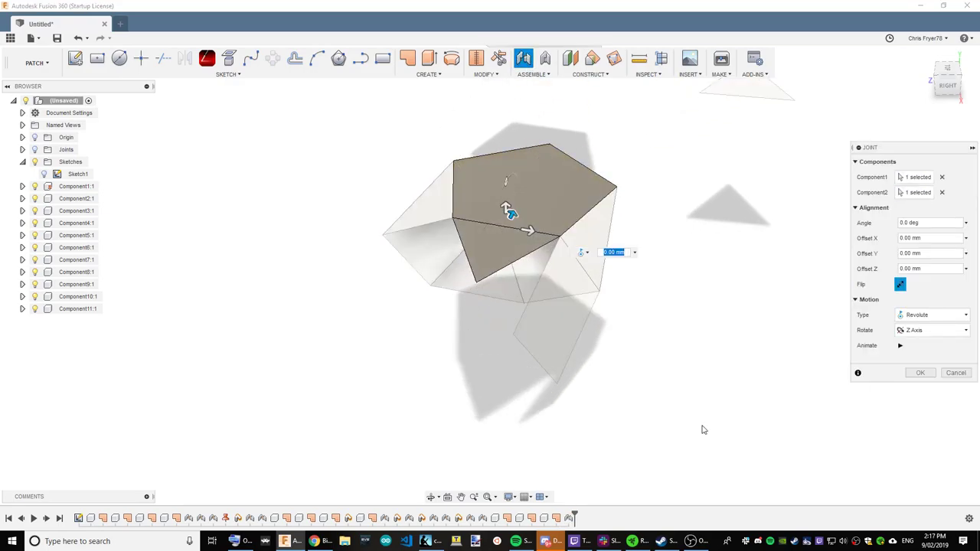
pyautogui.click(921, 373)
pyautogui.scroll(-3, 744, 310)
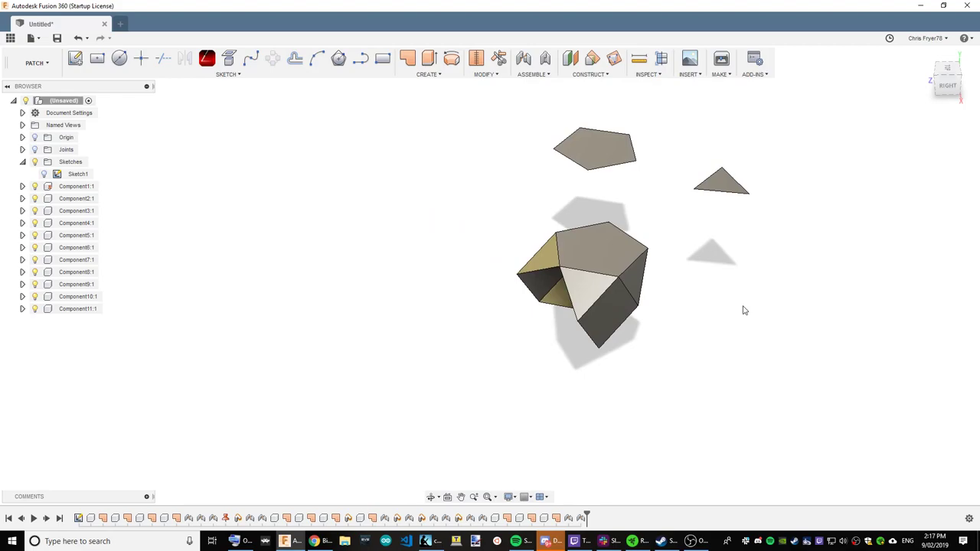
# Step: Join the loose pentagon patch to a free triangle edge on the shell with a revolute joint
pyautogui.click(527, 59)
pyautogui.click(609, 164)
pyautogui.click(609, 280)
pyautogui.press('Return')
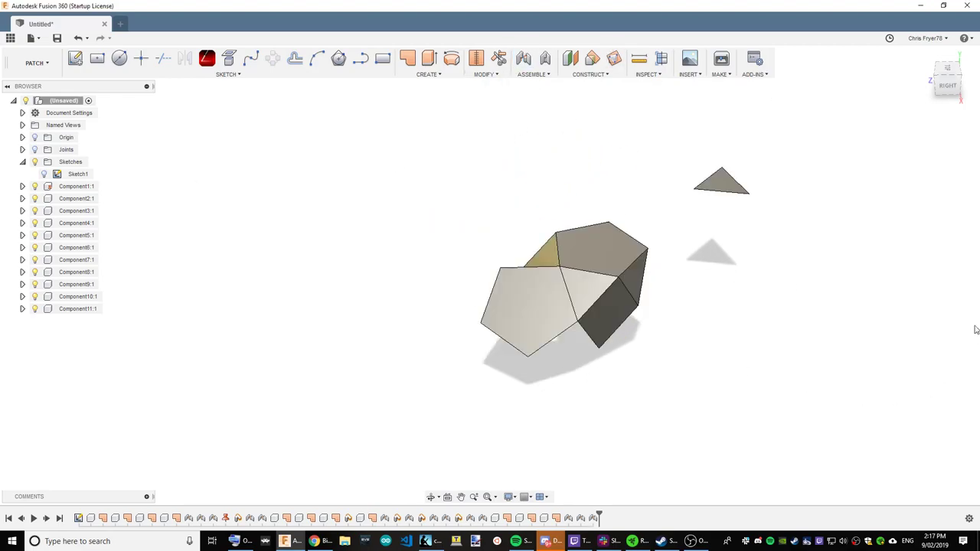
# Step: Join the new pentagon's adjacent edge to the neighbouring triangle's free edge with a revolute joint
pyautogui.click(529, 66)
pyautogui.keyDown('shift'); pyautogui.moveTo(444, 195); pyautogui.dragTo(548, 203, button='middle'); pyautogui.keyUp('shift')
pyautogui.scroll(3, 547, 202)
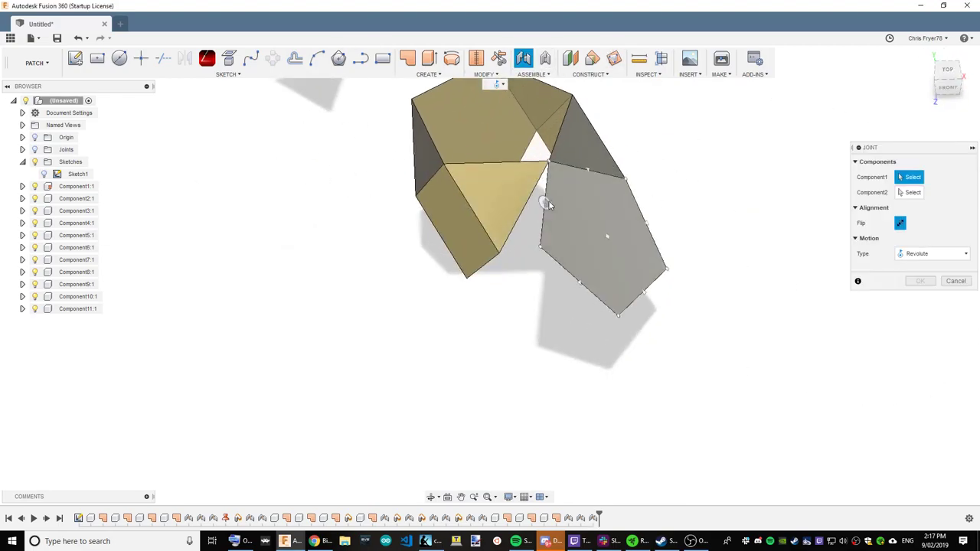
pyautogui.click(546, 204)
pyautogui.click(559, 211)
pyautogui.click(910, 376)
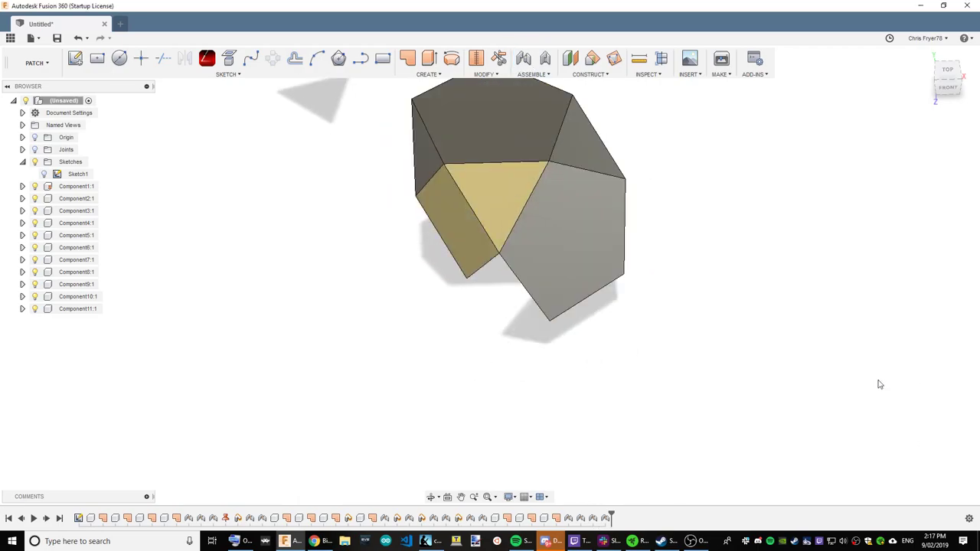
# Step: Start a new 3D sketch on the horizontal origin plane and trace lines along the shell's open triangle and square edges
pyautogui.scroll(-2, 612, 380)
pyautogui.moveTo(948, 79)
pyautogui.mouseDown()
pyautogui.moveTo(944, 63)
pyautogui.moveTo(869, 34)
pyautogui.moveTo(903, 46)
pyautogui.moveTo(941, 114)
pyautogui.moveTo(919, 134)
pyautogui.moveTo(896, 95)
pyautogui.moveTo(838, 90)
pyautogui.mouseUp()
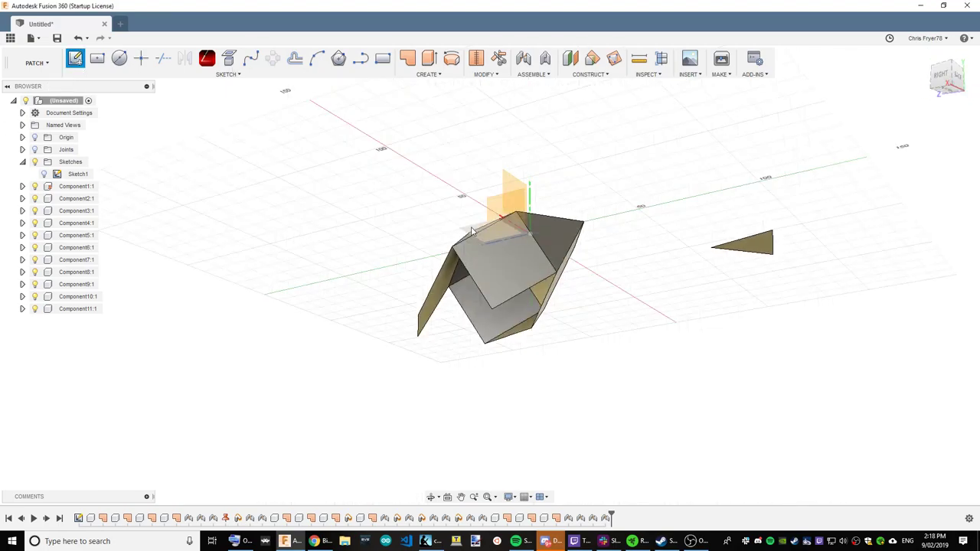
pyautogui.click(469, 224)
pyautogui.moveTo(949, 78); pyautogui.dragTo(922, 62)
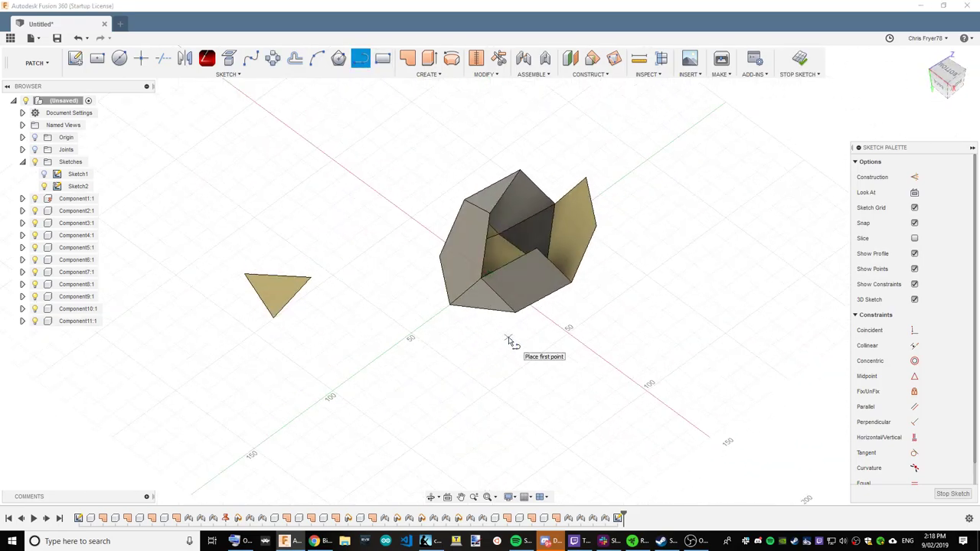
pyautogui.scroll(3, 505, 337)
pyautogui.click(476, 250)
pyautogui.press('Escape')
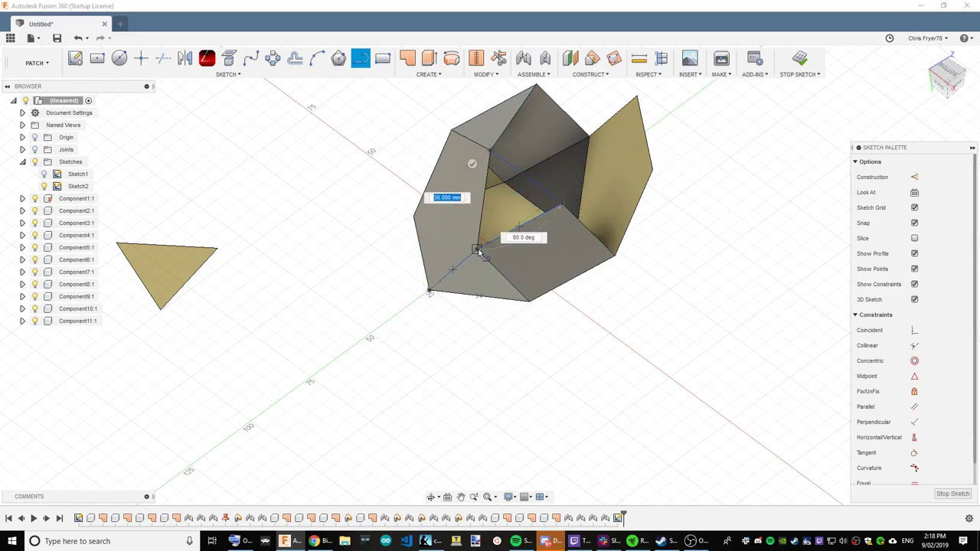
# Step: Trace sketch lines along the outstanding pentagon's free edges and across the gap to the shell's upper vertex
pyautogui.scroll(-3, 800, 137)
pyautogui.scroll(2, 766, 130)
pyautogui.click(644, 190)
pyautogui.click(720, 161)
pyautogui.click(708, 98)
pyautogui.click(623, 89)
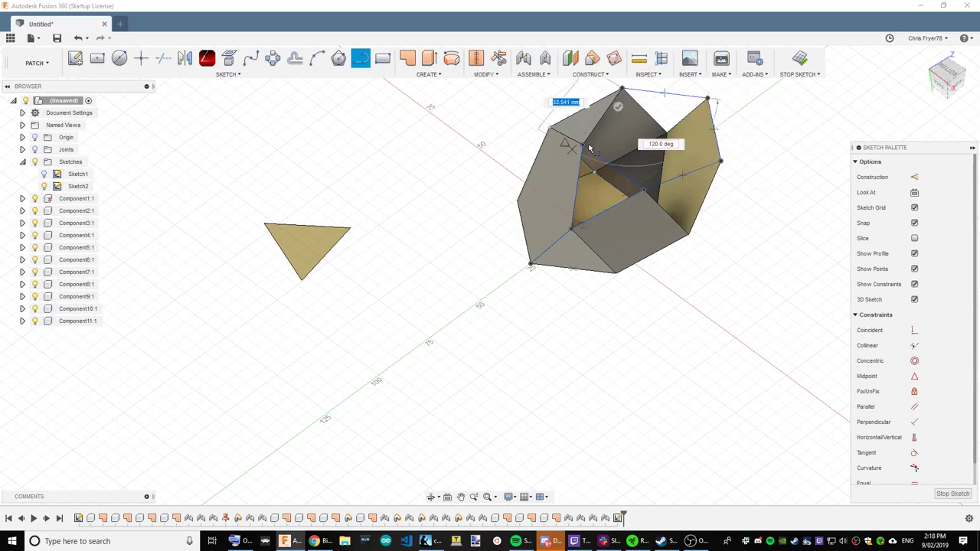
# Step: Trace sketch lines around the front pentagon and along the adjoining edges of the neighbouring shell faces
pyautogui.click(947, 83)
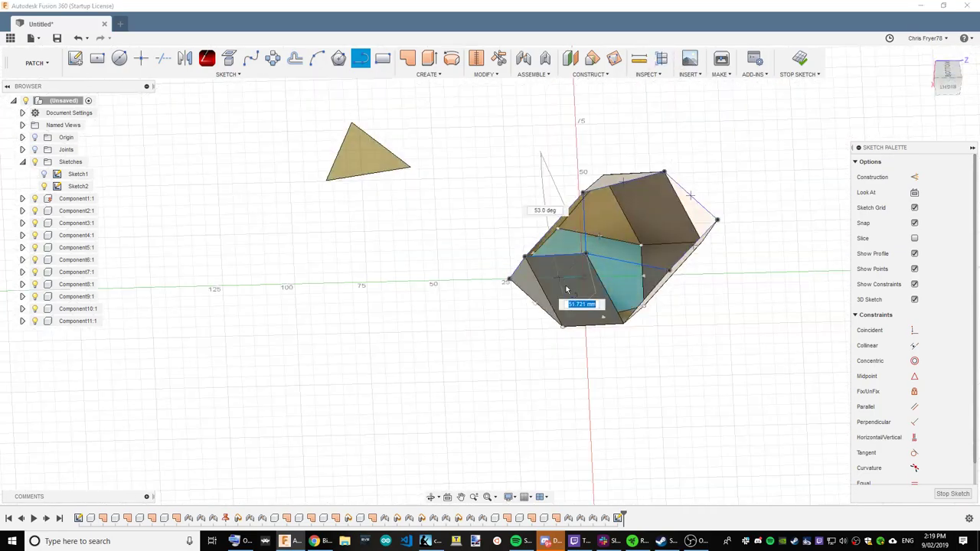
pyautogui.keyDown('shift'); pyautogui.moveTo(756, 157); pyautogui.dragTo(503, 277, button='middle'); pyautogui.keyUp('shift')
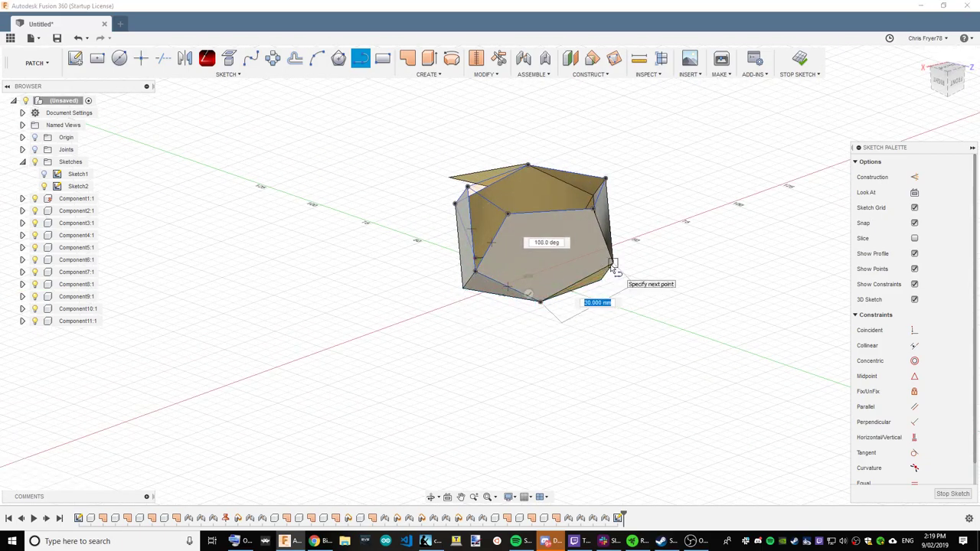
pyautogui.click(604, 178)
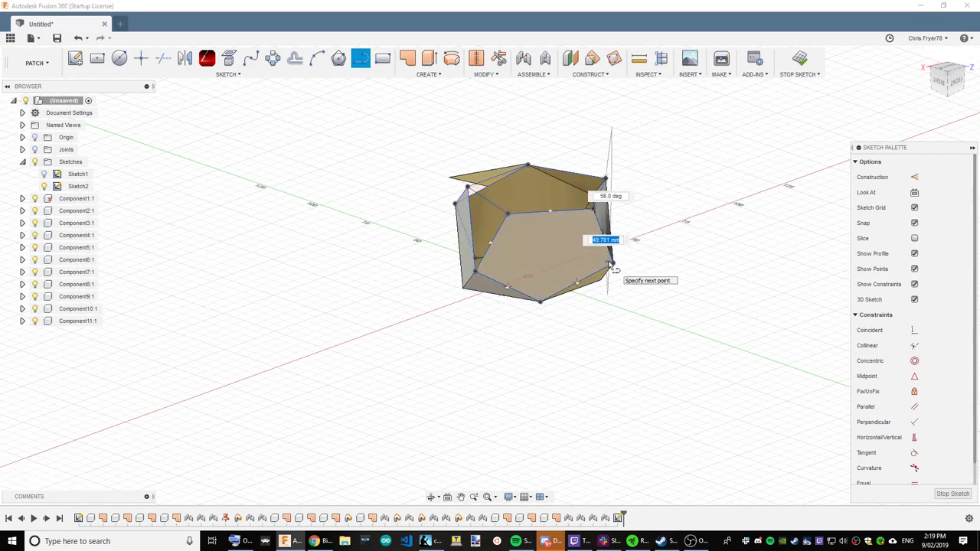
pyautogui.moveTo(939, 85)
pyautogui.mouseDown()
pyautogui.moveTo(952, 90)
pyautogui.moveTo(940, 86)
pyautogui.moveTo(953, 75)
pyautogui.mouseUp()
pyautogui.keyDown('shift'); pyautogui.moveTo(469, 145); pyautogui.dragTo(431, 186, button='middle'); pyautogui.keyUp('shift')
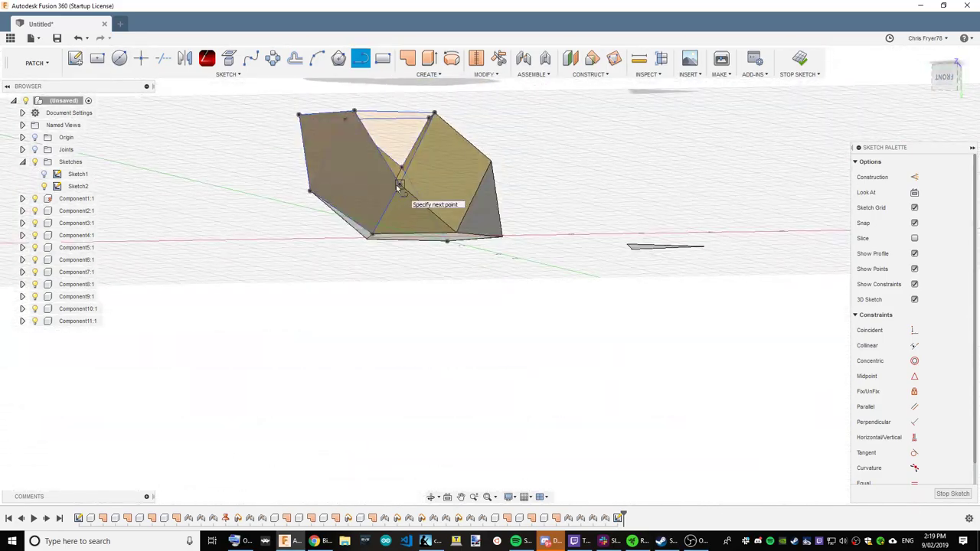
pyautogui.click(371, 237)
pyautogui.press('Escape')
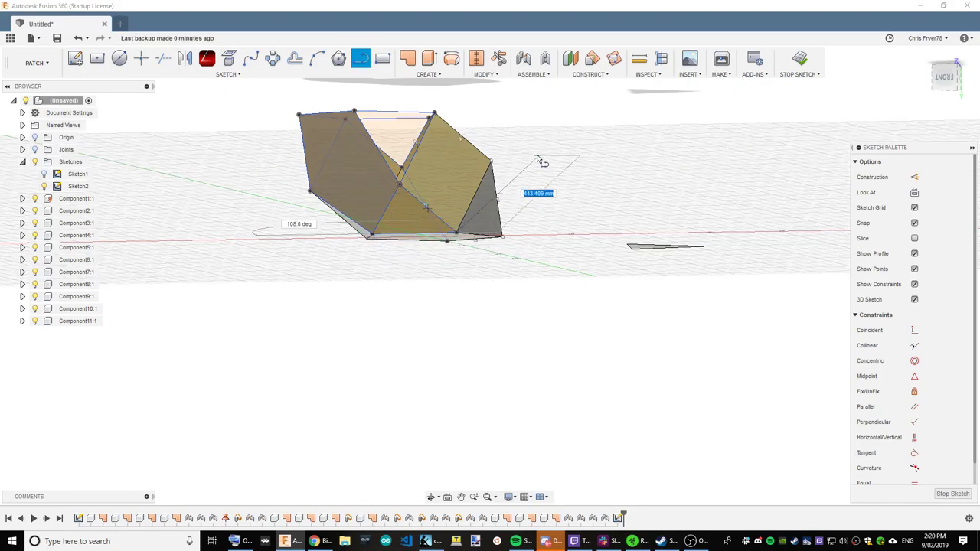
# Step: Trace the edges of the square, triangle and pentagon on the shell's left side with sketch lines
pyautogui.click(945, 77)
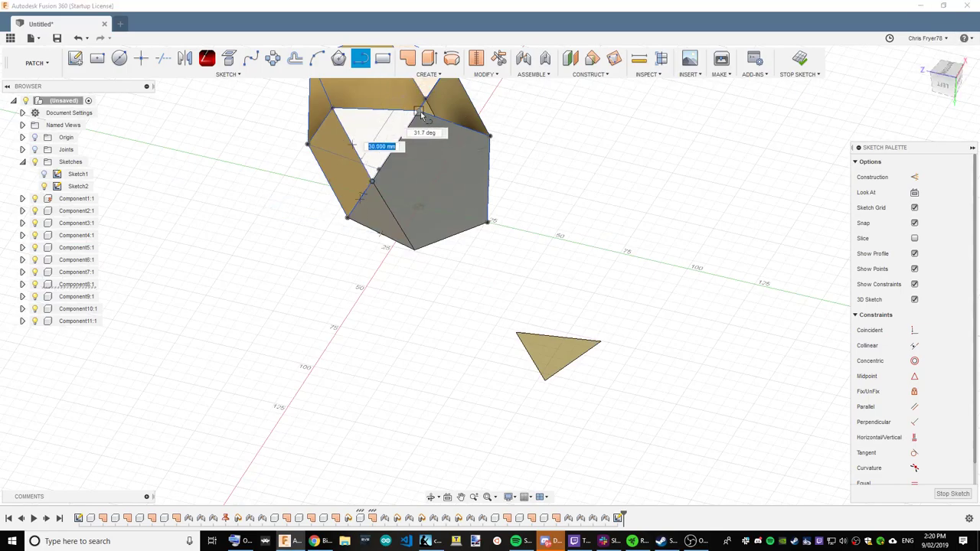
pyautogui.moveTo(933, 90); pyautogui.dragTo(952, 77)
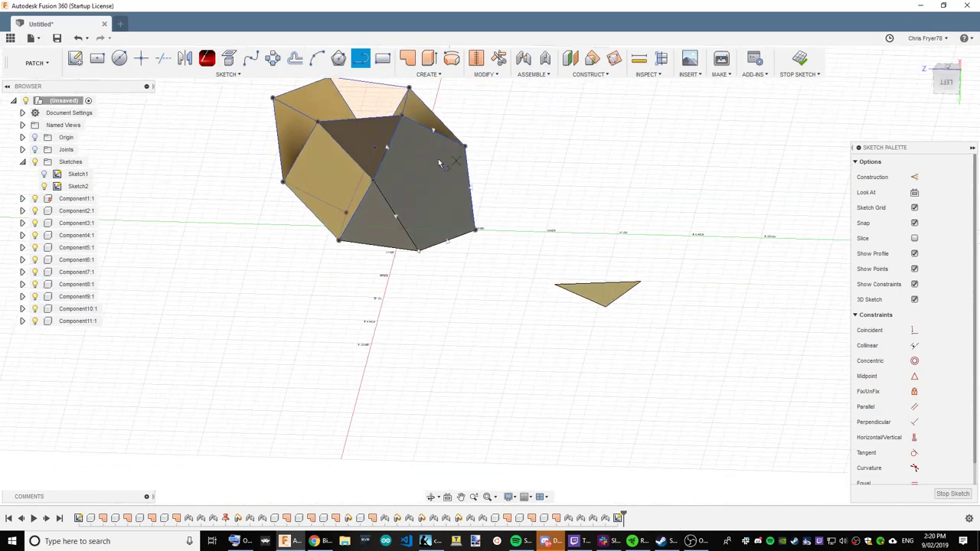
pyautogui.click(418, 251)
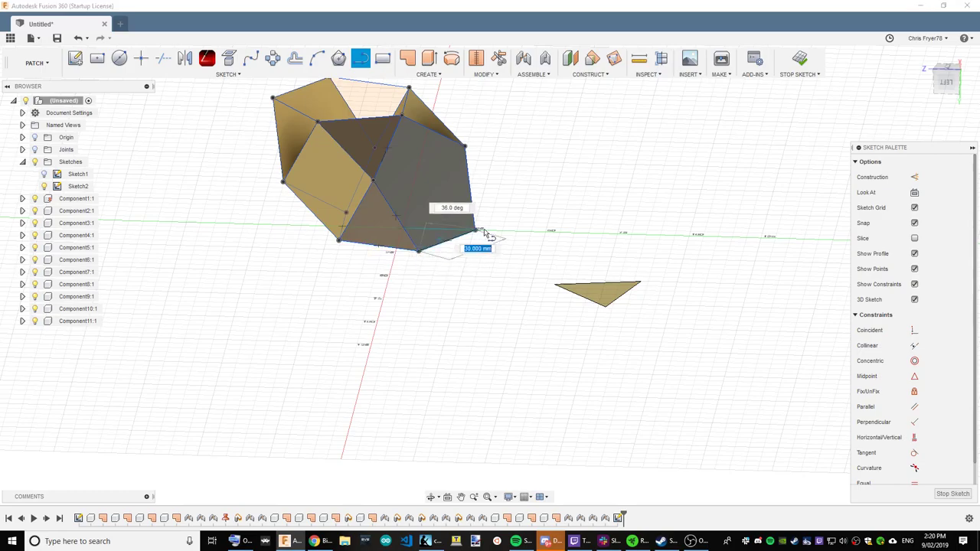
# Step: Trace the remaining untraced edges between the pentagons, triangles and square on the underside with sketch lines
pyautogui.moveTo(941, 89)
pyautogui.mouseDown()
pyautogui.moveTo(951, 82)
pyautogui.moveTo(943, 78)
pyautogui.mouseUp()
pyautogui.click(648, 206)
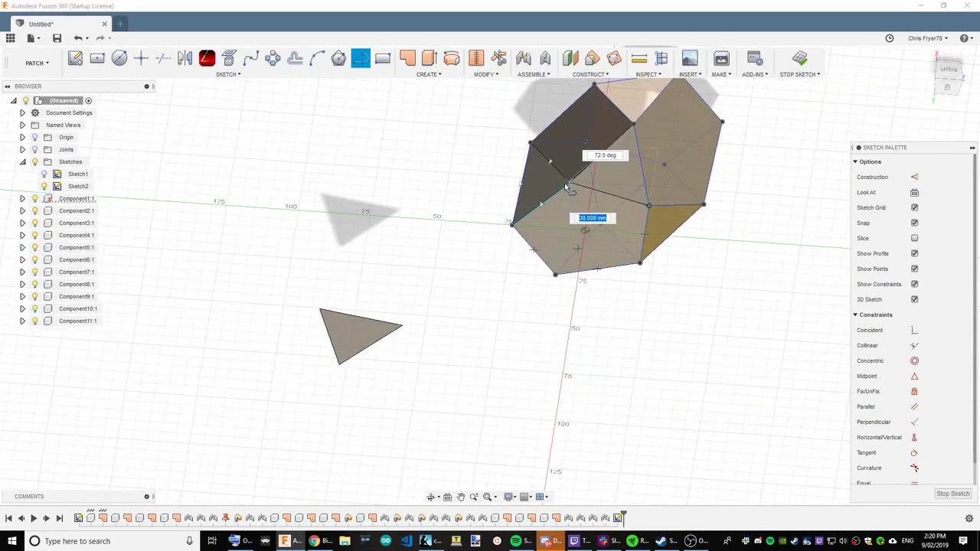
pyautogui.click(512, 223)
pyautogui.click(633, 125)
pyautogui.click(570, 183)
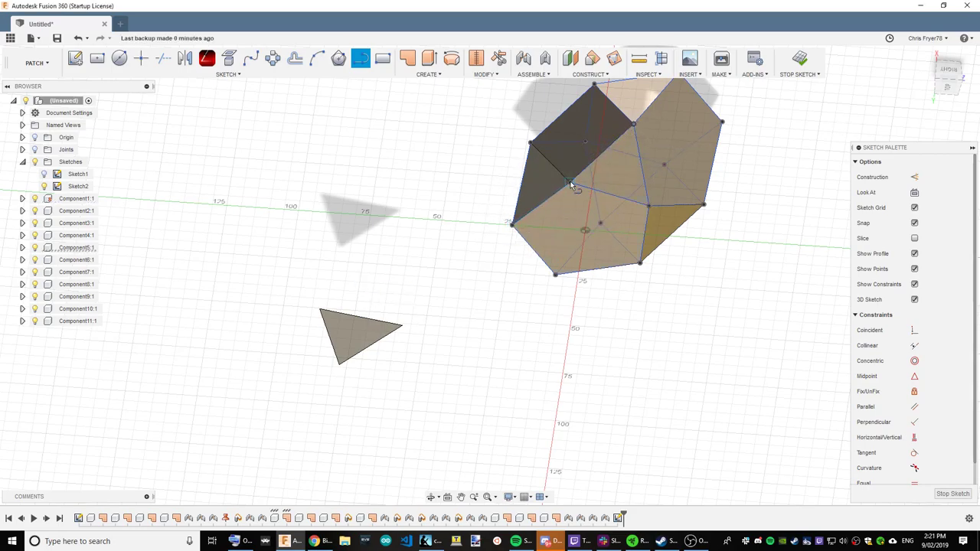
pyautogui.click(531, 143)
# Step: Hide all the patch components so only the traced wireframe shows, and finish the sketch
pyautogui.moveTo(942, 78)
pyautogui.mouseDown()
pyautogui.moveTo(957, 86)
pyautogui.moveTo(946, 87)
pyautogui.mouseUp()
pyautogui.keyDown('shift'); pyautogui.moveTo(490, 275); pyautogui.dragTo(624, 179, button='middle'); pyautogui.keyUp('shift')
pyautogui.click(36, 321)
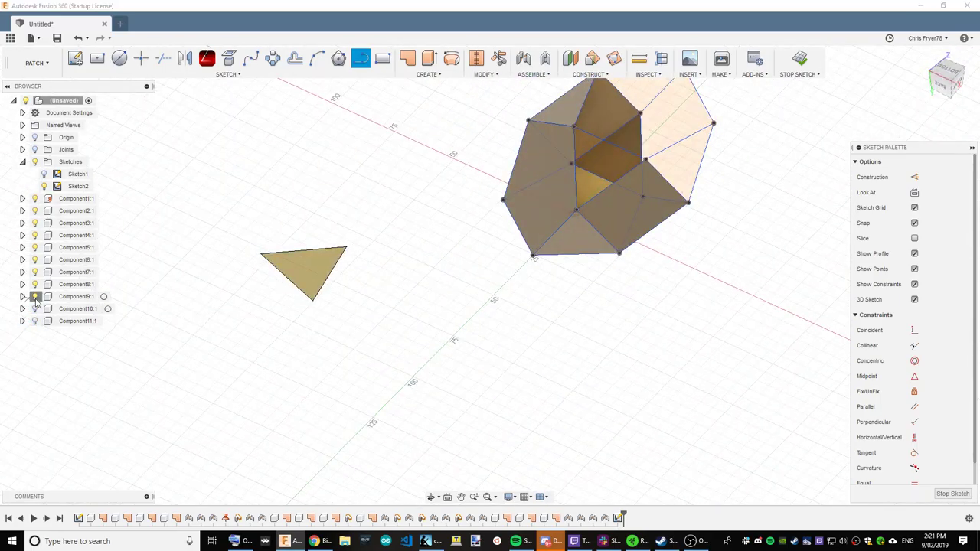
pyautogui.click(36, 297)
pyautogui.click(35, 285)
pyautogui.click(36, 272)
pyautogui.click(34, 248)
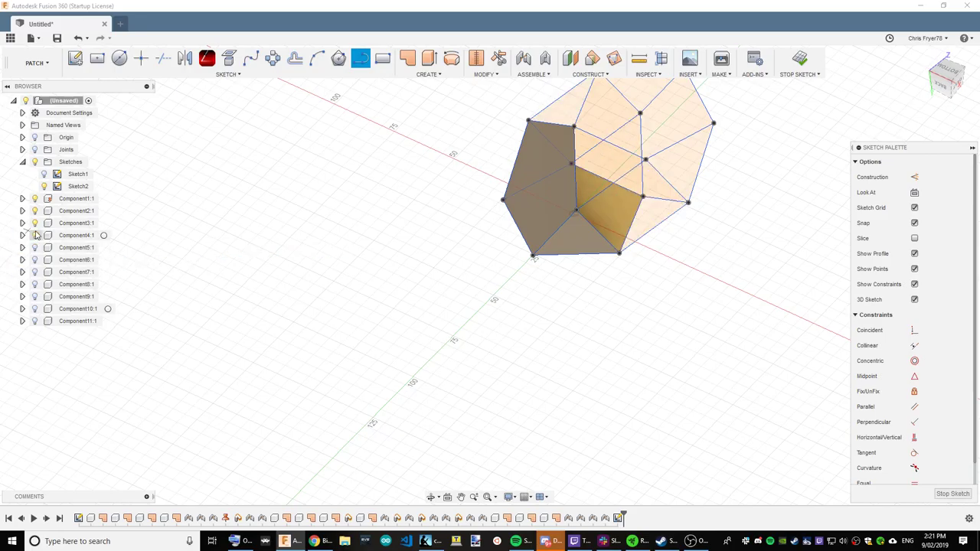
pyautogui.click(35, 211)
pyautogui.moveTo(945, 81)
pyautogui.mouseDown()
pyautogui.moveTo(804, 161)
pyautogui.moveTo(857, 199)
pyautogui.moveTo(927, 169)
pyautogui.moveTo(976, 77)
pyautogui.moveTo(946, 80)
pyautogui.moveTo(932, 111)
pyautogui.mouseUp()
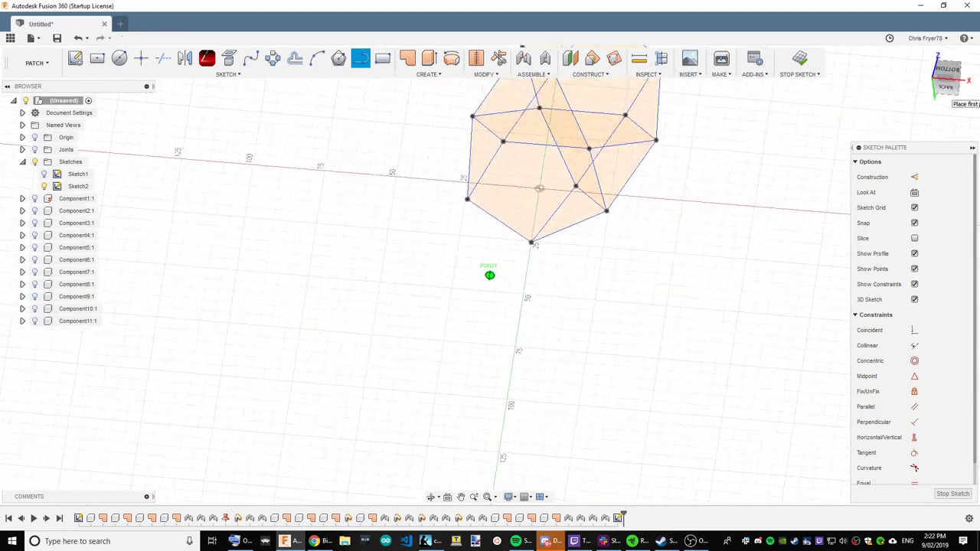
pyautogui.click(809, 61)
pyautogui.scroll(-3, 366, 212)
pyautogui.scroll(3, 452, 127)
pyautogui.scroll(-3, 411, 137)
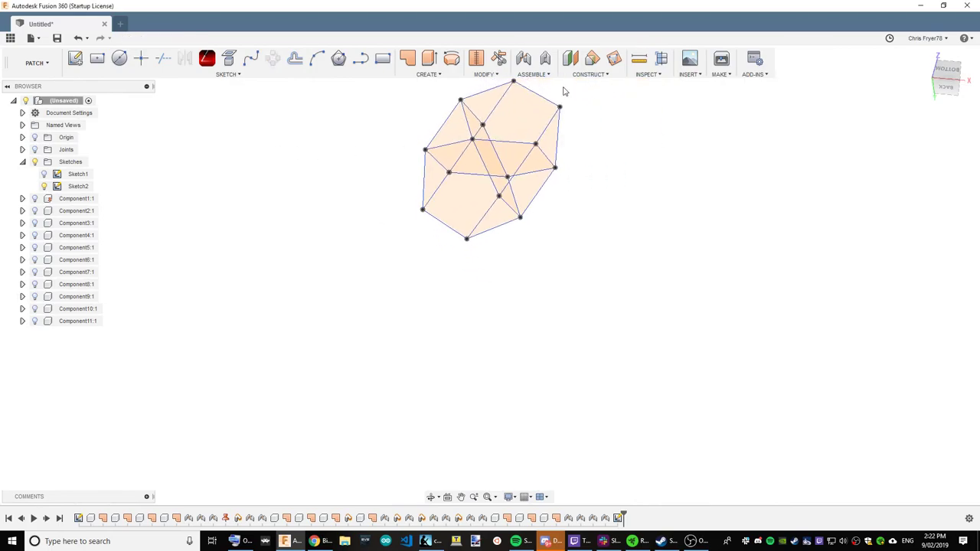
# Step: Patch the pentagon, triangle and square profiles around the traced sketch as new surface bodies
pyautogui.click(408, 59)
pyautogui.click(452, 172)
pyautogui.click(453, 131)
pyautogui.click(509, 111)
pyautogui.click(509, 170)
pyautogui.click(533, 193)
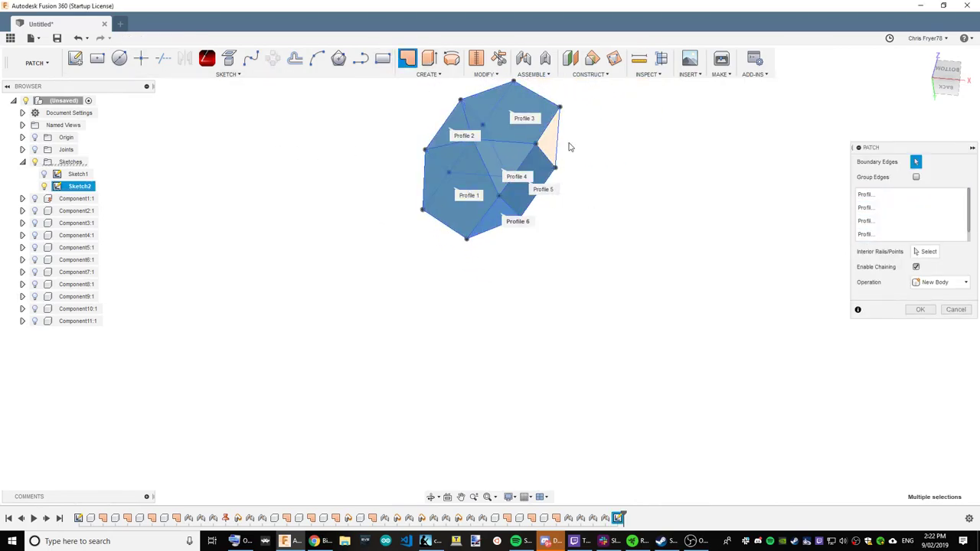
pyautogui.keyDown('shift'); pyautogui.moveTo(515, 152); pyautogui.dragTo(624, 174, button='middle'); pyautogui.keyUp('shift')
pyautogui.click(549, 182)
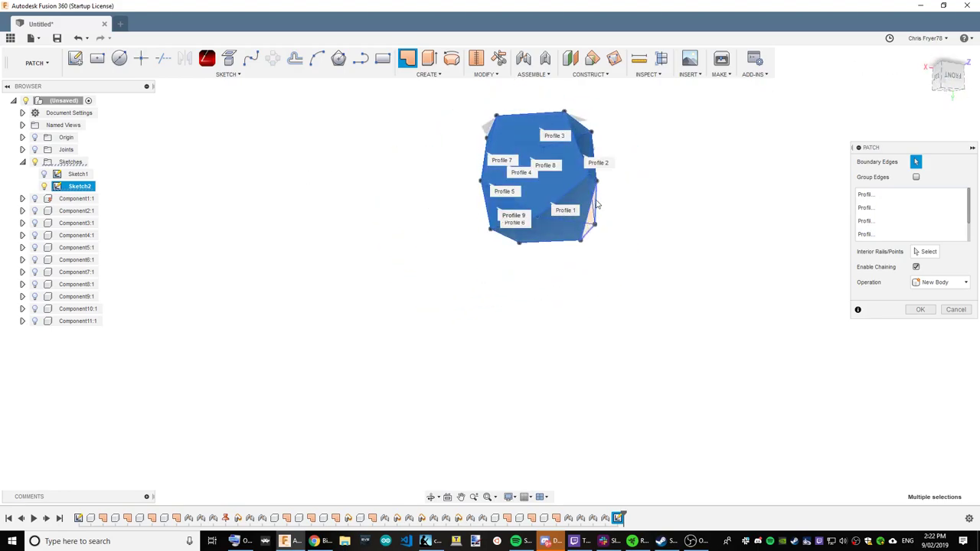
pyautogui.scroll(5, 601, 202)
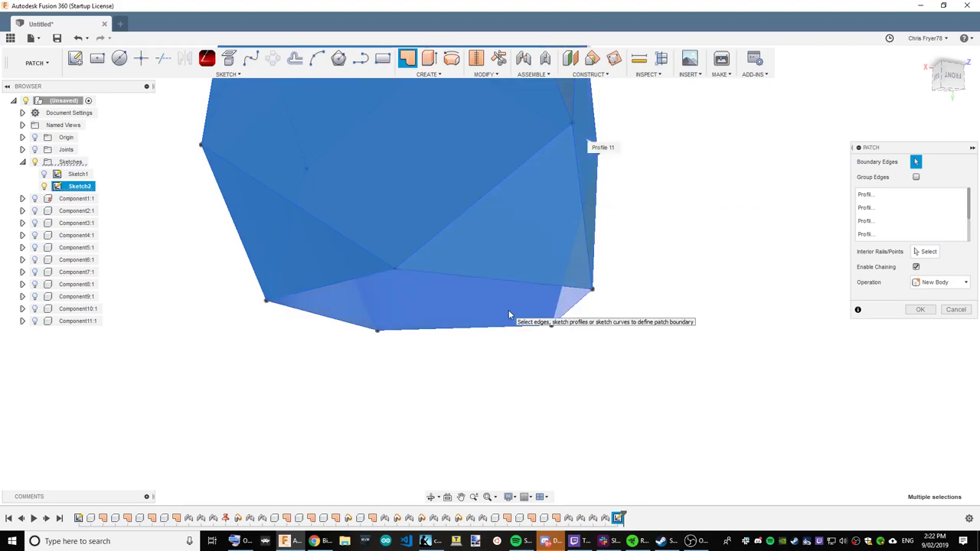
pyautogui.click(508, 315)
pyautogui.scroll(-5, 684, 266)
pyautogui.click(920, 310)
# Step: Show the traced sketch again and patch the two remaining open triangular profiles as new bodies
pyautogui.moveTo(951, 79)
pyautogui.mouseDown()
pyautogui.moveTo(881, 122)
pyautogui.moveTo(888, 104)
pyautogui.moveTo(896, 145)
pyautogui.mouseUp()
pyautogui.click(42, 199)
pyautogui.click(43, 199)
pyautogui.click(406, 58)
pyautogui.click(342, 286)
pyautogui.click(451, 348)
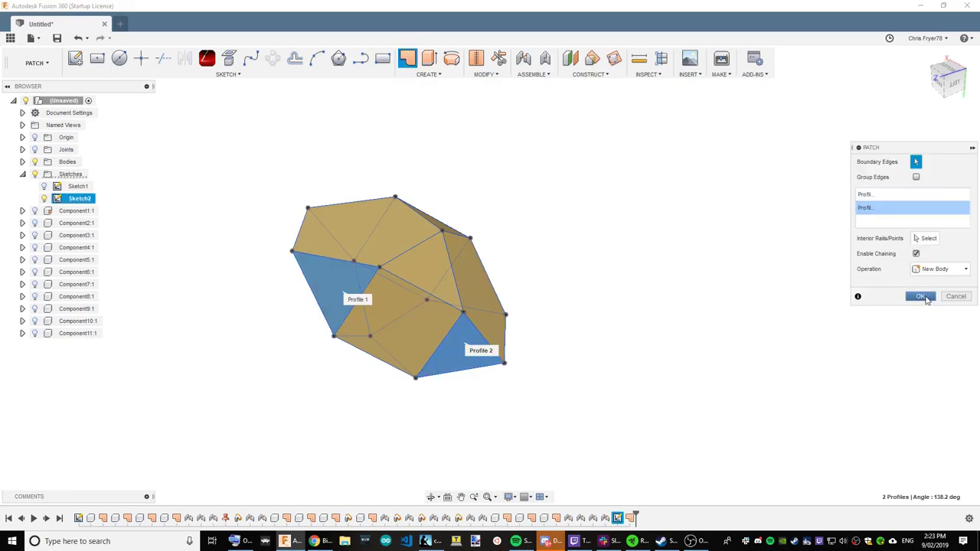
pyautogui.click(921, 296)
# Step: Stitch all the patch surfaces into a new body with a 1.00 mm tolerance
pyautogui.click(475, 58)
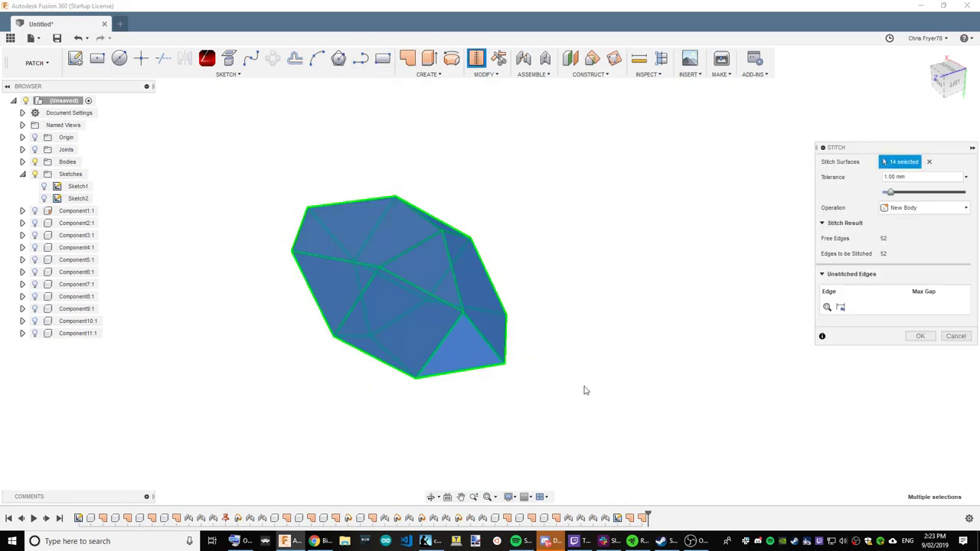
pyautogui.press('Return')
pyautogui.moveTo(633, 149)
pyautogui.keyDown('shift'); pyautogui.mouseDown(button='middle')
pyautogui.moveTo(613, 206)
pyautogui.moveTo(674, 253)
pyautogui.moveTo(696, 230)
pyautogui.moveTo(582, 261)
pyautogui.mouseUp(button='middle'); pyautogui.keyUp('shift')
pyautogui.moveTo(689, 260)
pyautogui.keyDown('shift'); pyautogui.mouseDown(button='middle')
pyautogui.moveTo(617, 203)
pyautogui.moveTo(590, 199)
pyautogui.mouseUp(button='middle'); pyautogui.keyUp('shift')
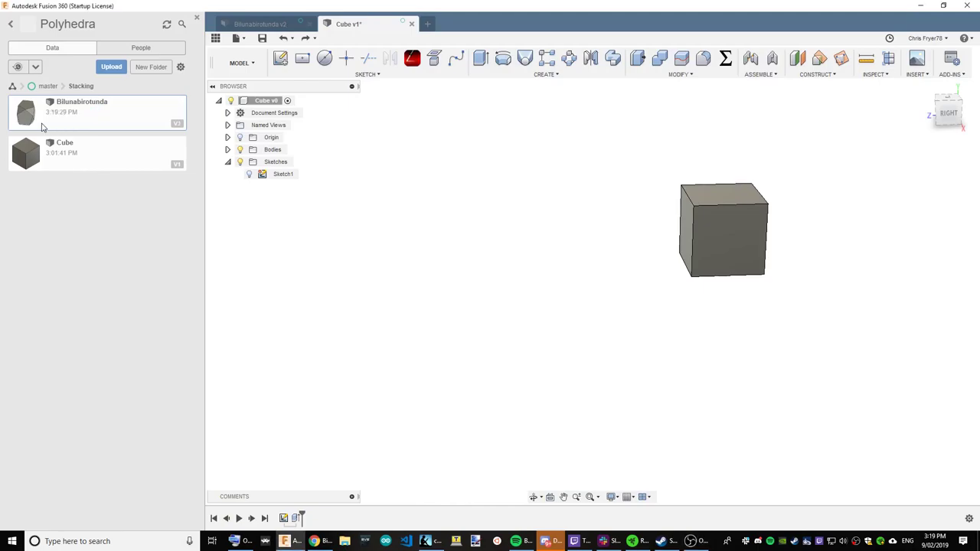
# Step: Insert the Bilunabirotunda design into the Cube design and move it to one side of the cube
pyautogui.rightClick(43, 125)
pyautogui.click(105, 142)
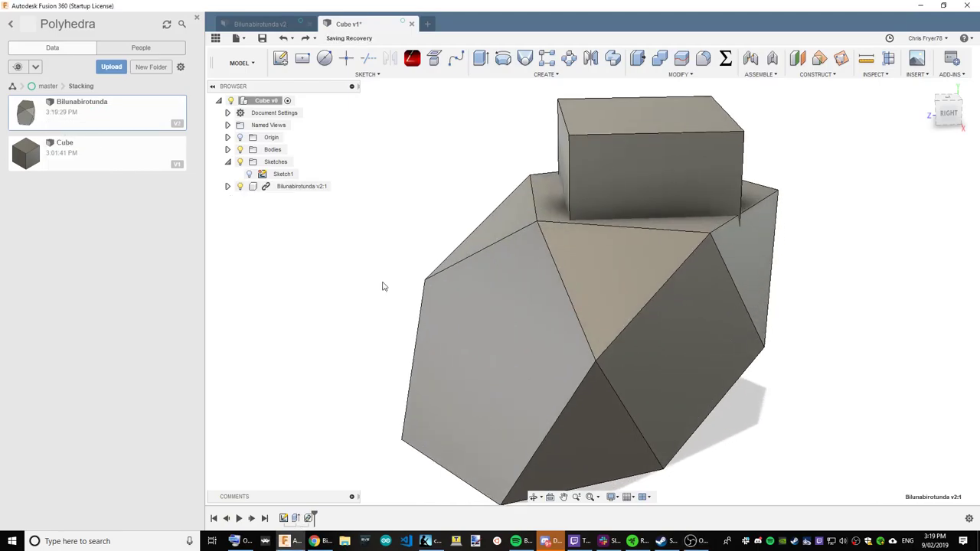
pyautogui.scroll(-3, 612, 346)
pyautogui.moveTo(556, 336); pyautogui.dragTo(371, 342)
pyautogui.click(936, 343)
# Step: Insert a second Bilunabirotunda into the Cube design and move it to the cube's opposite side
pyautogui.rightClick(102, 128)
pyautogui.click(140, 142)
pyautogui.scroll(-3, 490, 347)
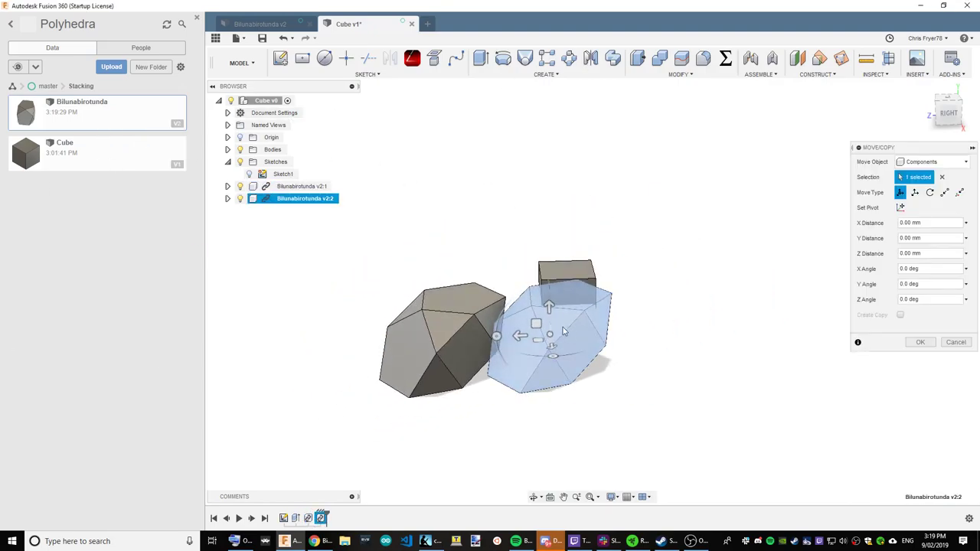
pyautogui.moveTo(522, 337); pyautogui.dragTo(646, 336)
pyautogui.click(923, 343)
# Step: Join an edge of the first Bilunabirotunda to the cube's upper side edge with a revolute joint
pyautogui.click(750, 58)
pyautogui.scroll(3, 490, 322)
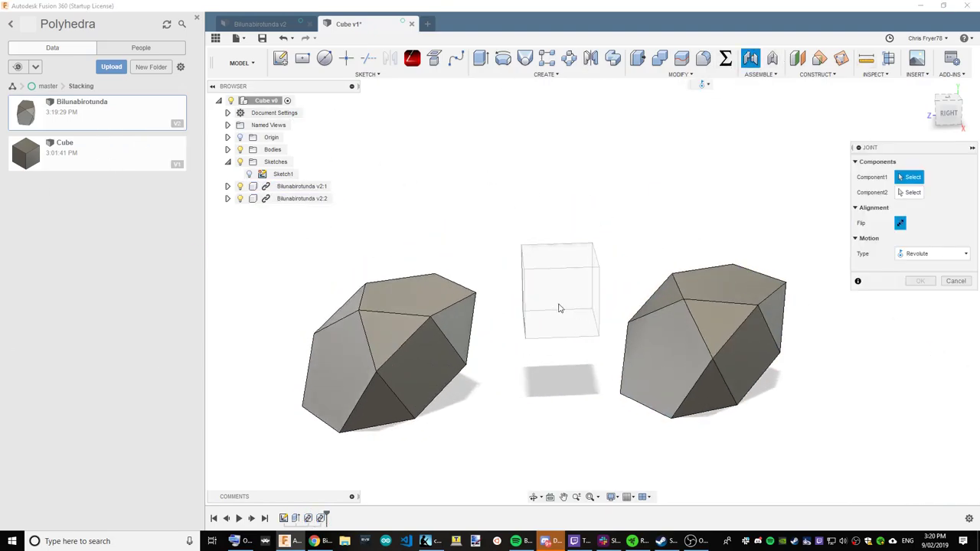
pyautogui.click(372, 352)
pyautogui.click(526, 252)
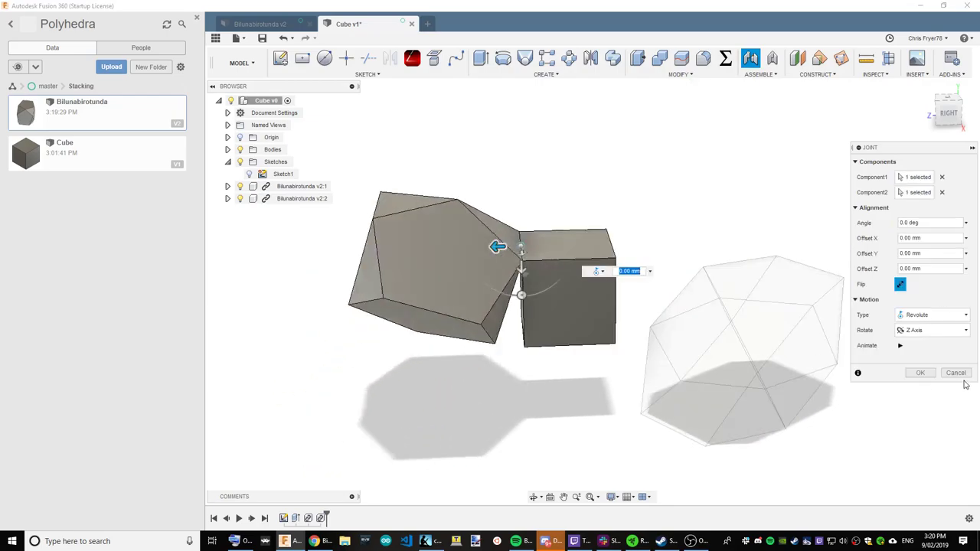
pyautogui.press('Return')
# Step: Join another edge of the first Bilunabirotunda to the cube's bottom edge on the same side with a revolute joint
pyautogui.click(750, 58)
pyautogui.keyDown('shift'); pyautogui.moveTo(591, 275); pyautogui.dragTo(488, 308, button='middle'); pyautogui.keyUp('shift')
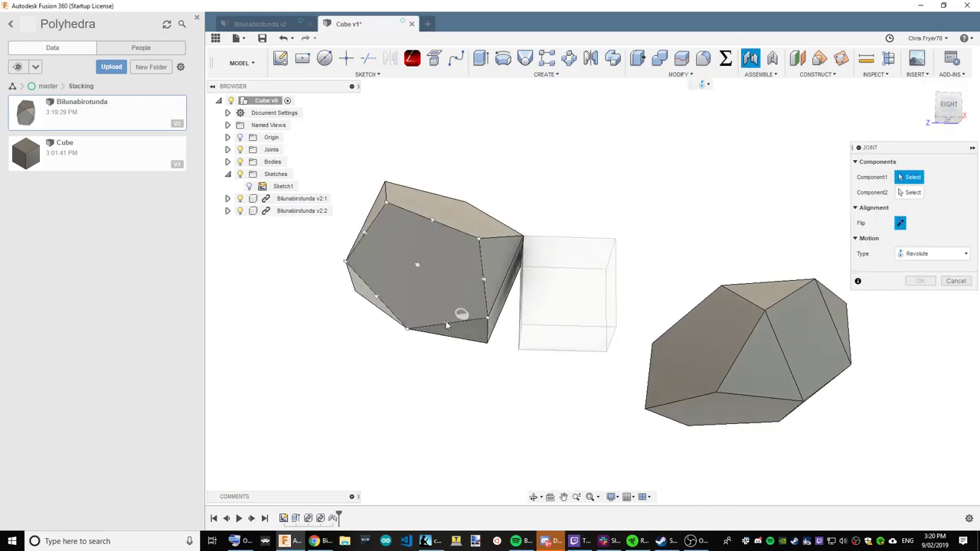
pyautogui.click(486, 331)
pyautogui.scroll(5, 481, 332)
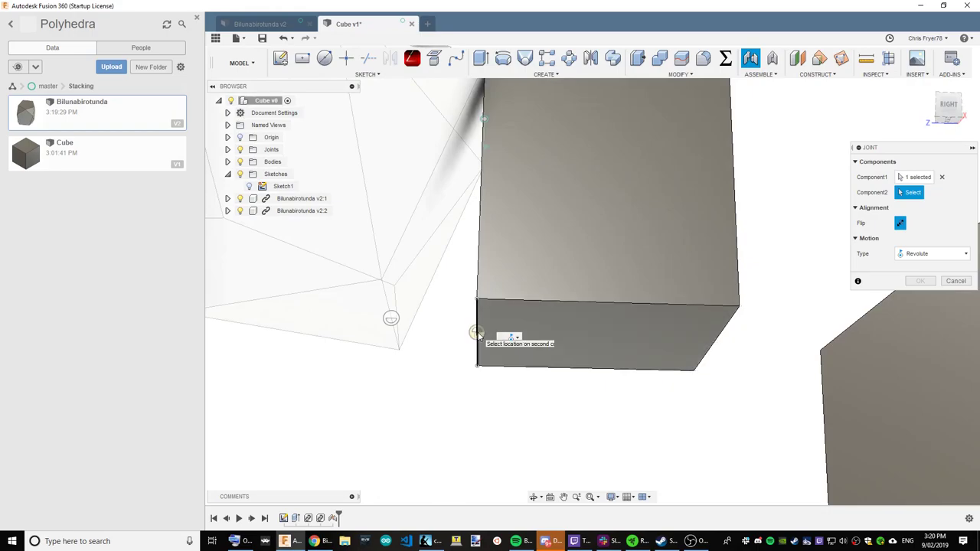
pyautogui.scroll(-5, 536, 313)
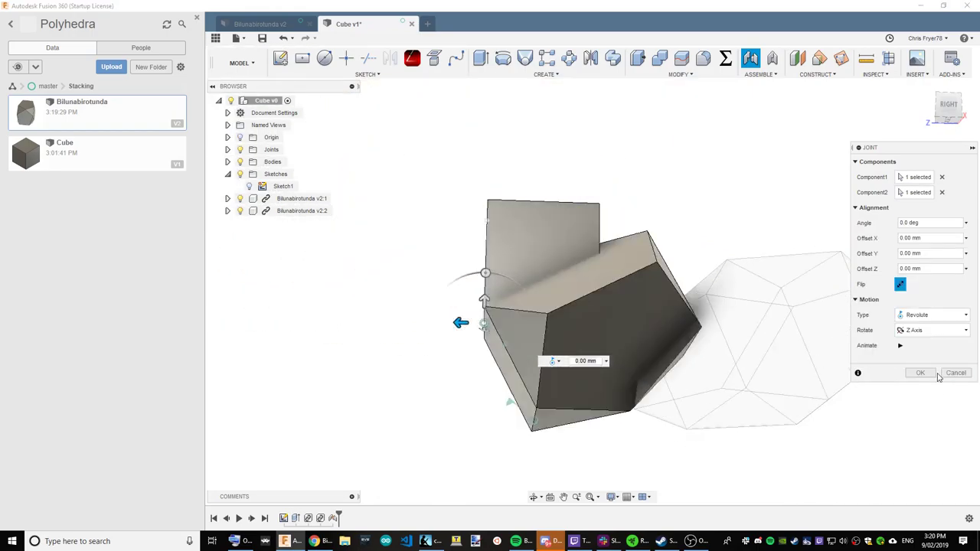
pyautogui.click(925, 373)
# Step: Try a revolute joint from the second Bilunabirotunda to the shared upper edge, swing the solid around it, and undo both
pyautogui.scroll(-3, 650, 186)
pyautogui.keyDown('shift'); pyautogui.moveTo(650, 186); pyautogui.dragTo(648, 264, button='middle'); pyautogui.keyUp('shift')
pyautogui.keyDown('shift'); pyautogui.moveTo(591, 275); pyautogui.dragTo(586, 279, button='middle'); pyautogui.keyUp('shift')
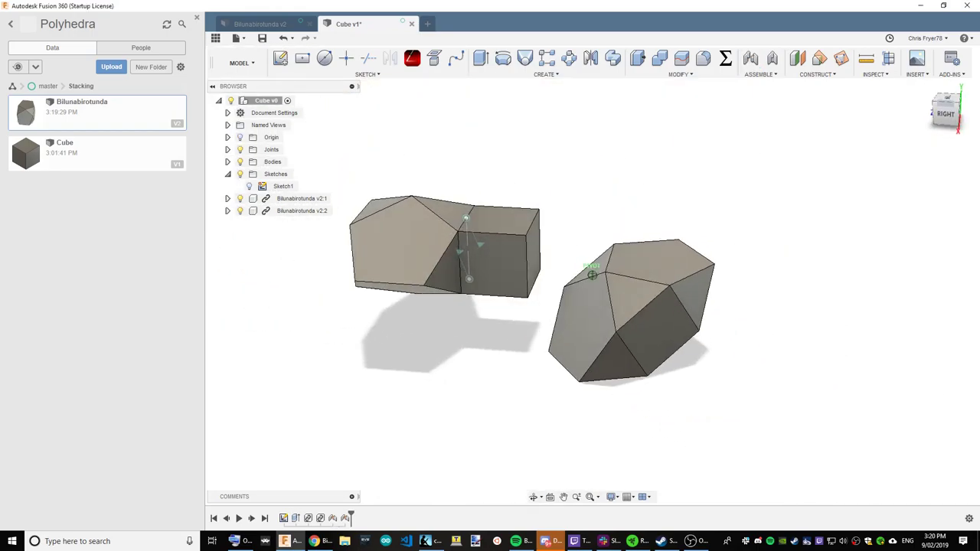
pyautogui.click(751, 59)
pyautogui.click(675, 357)
pyautogui.click(450, 214)
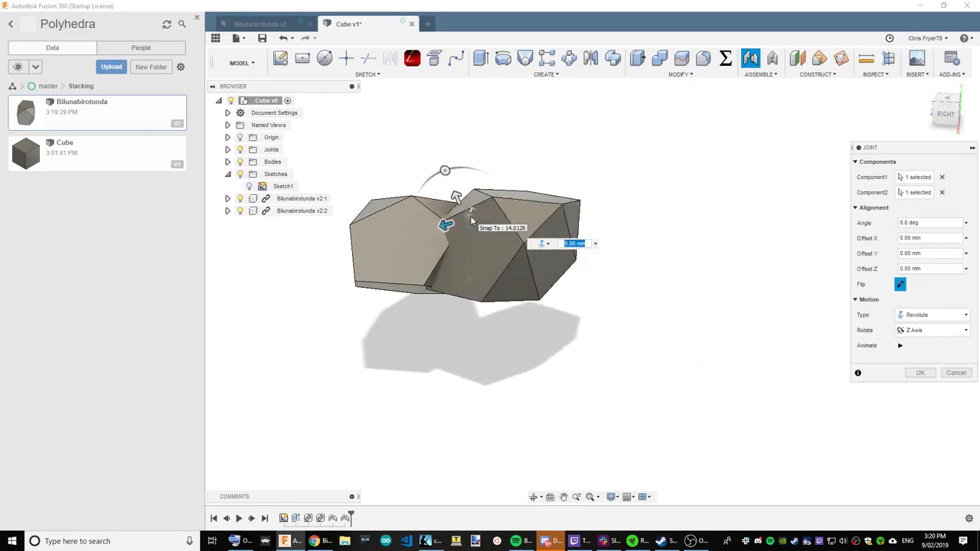
pyautogui.click(918, 373)
pyautogui.moveTo(487, 160); pyautogui.dragTo(578, 220)
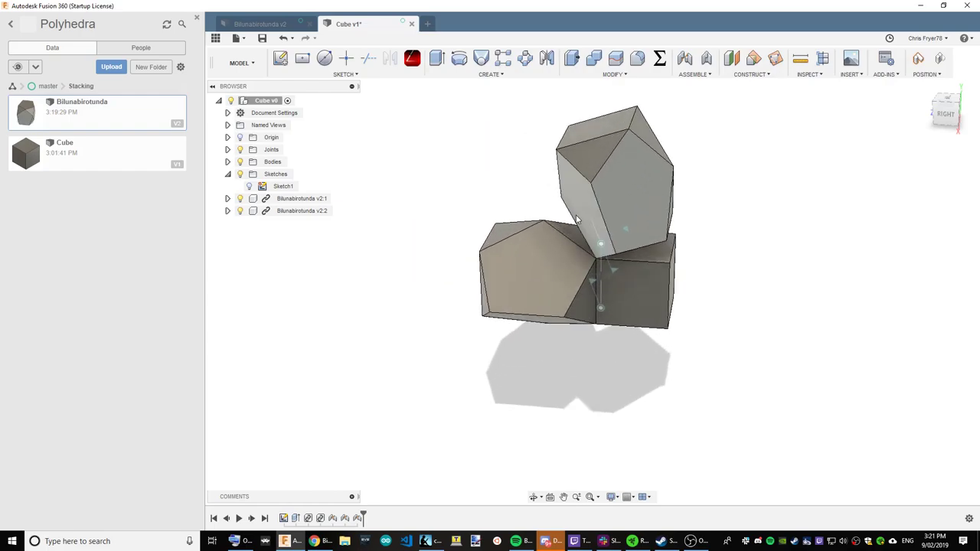
pyautogui.click(282, 39)
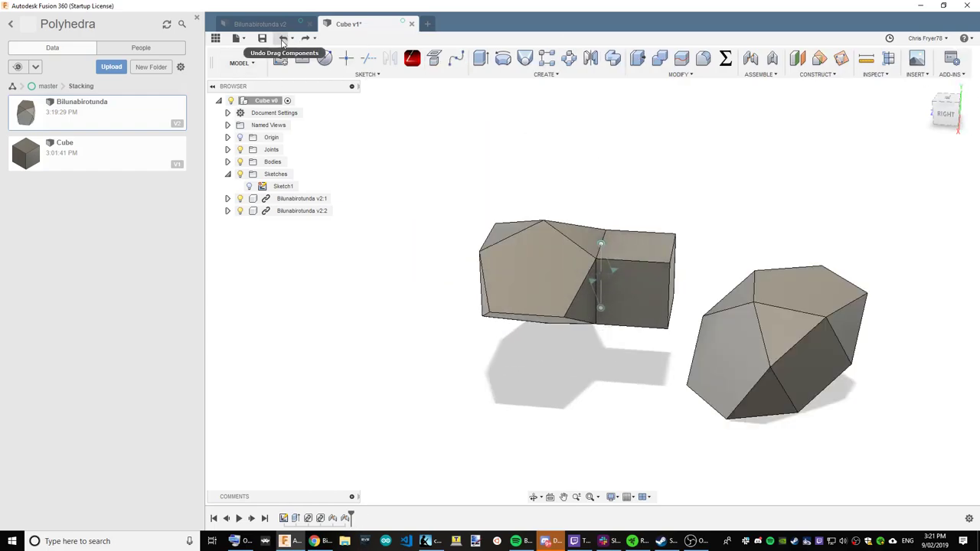
# Step: Join a triangle edge of the second Bilunabirotunda to the upper edge shared by the first one and the cube, using a revolute joint
pyautogui.click(752, 60)
pyautogui.click(785, 392)
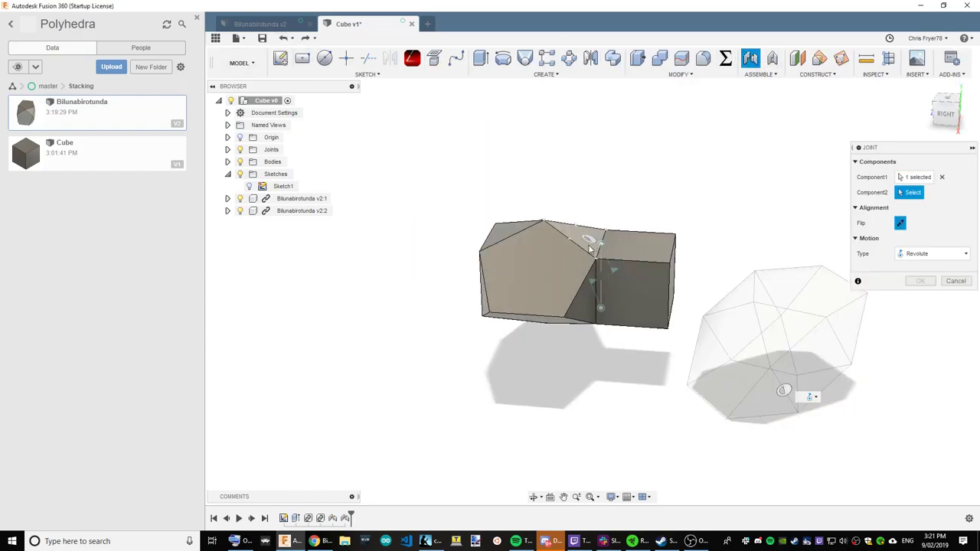
pyautogui.click(602, 245)
pyautogui.click(921, 375)
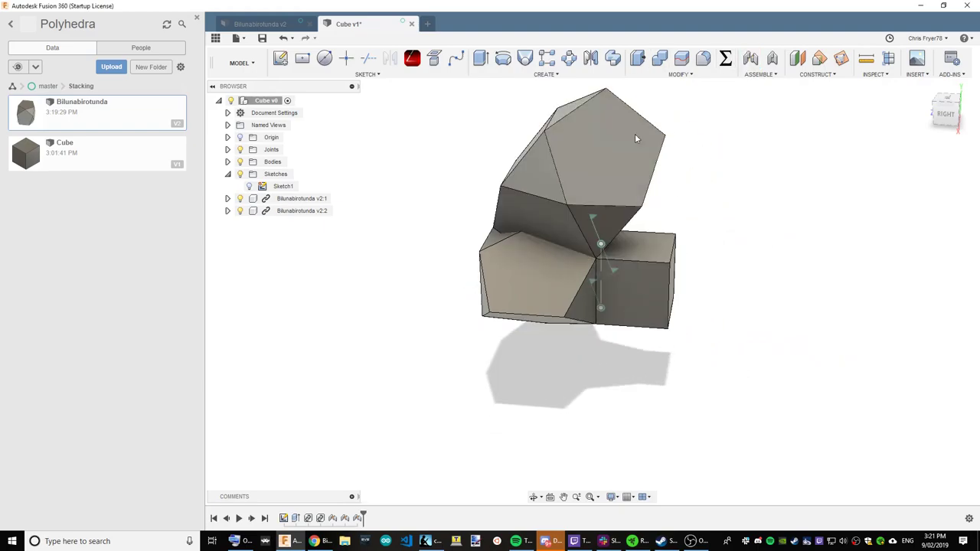
pyautogui.click(684, 60)
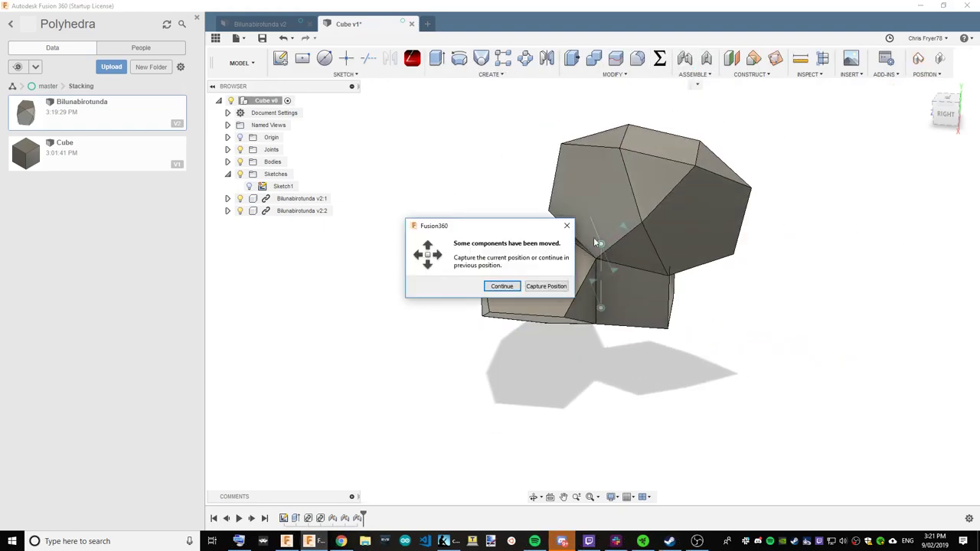
pyautogui.click(498, 284)
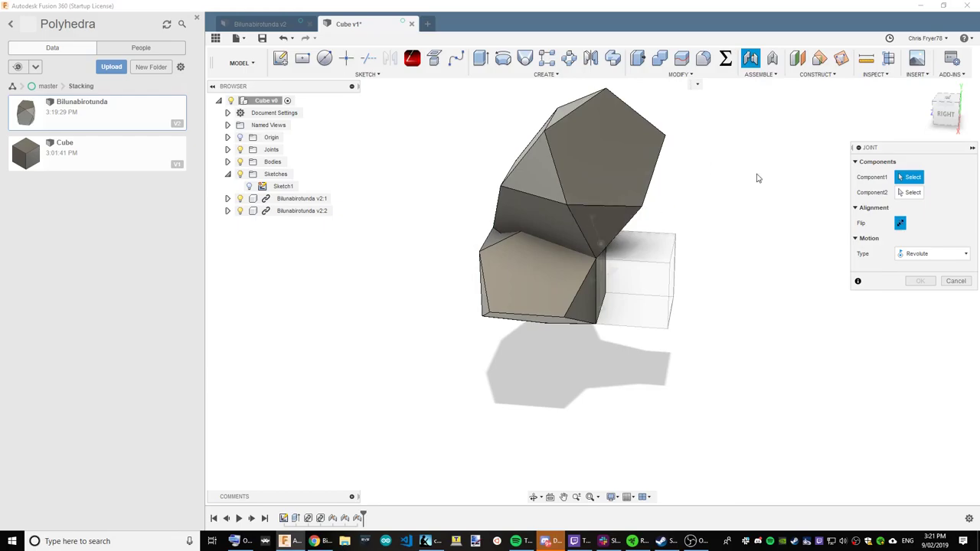
pyautogui.press('Escape')
# Step: Capture the second Bilunabirotunda's position over the cube and join its lower edge to the first one's adjacent edge with a revolute joint
pyautogui.click(684, 59)
pyautogui.click(498, 284)
pyautogui.scroll(2, 573, 245)
pyautogui.click(573, 233)
pyautogui.click(576, 236)
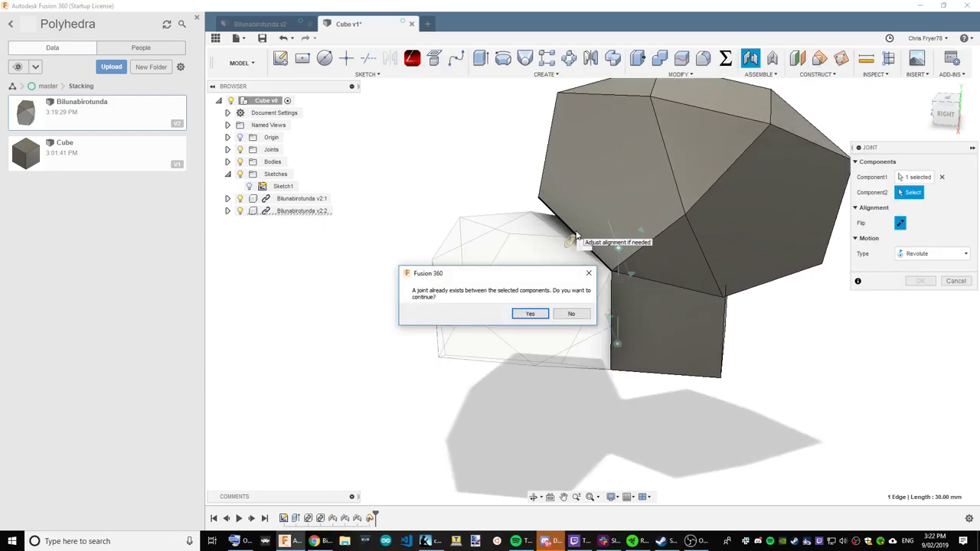
pyautogui.click(535, 320)
pyautogui.click(919, 374)
pyautogui.scroll(-3, 520, 300)
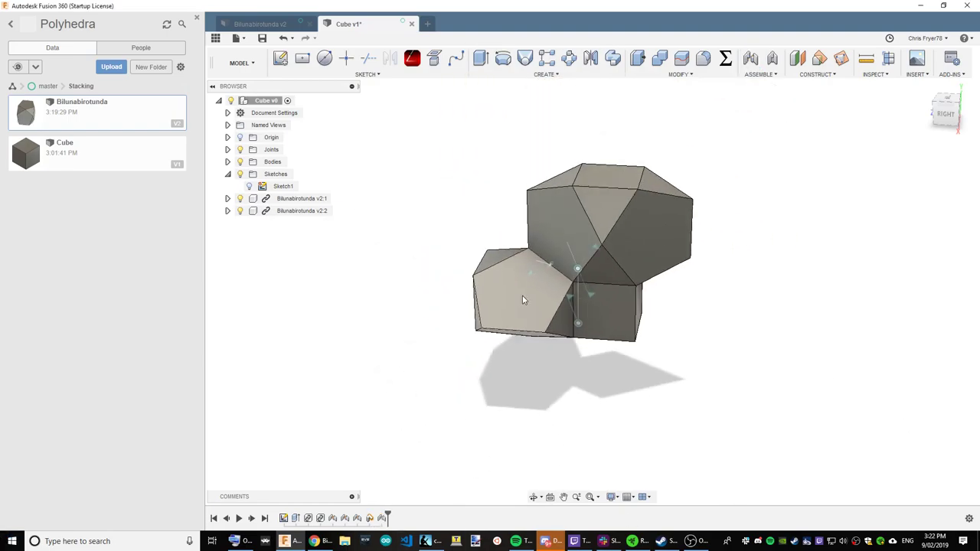
# Step: Mirror the second Bilunabirotunda as a component across the cube's horizontal mid-plane
pyautogui.click(590, 60)
pyautogui.click(678, 236)
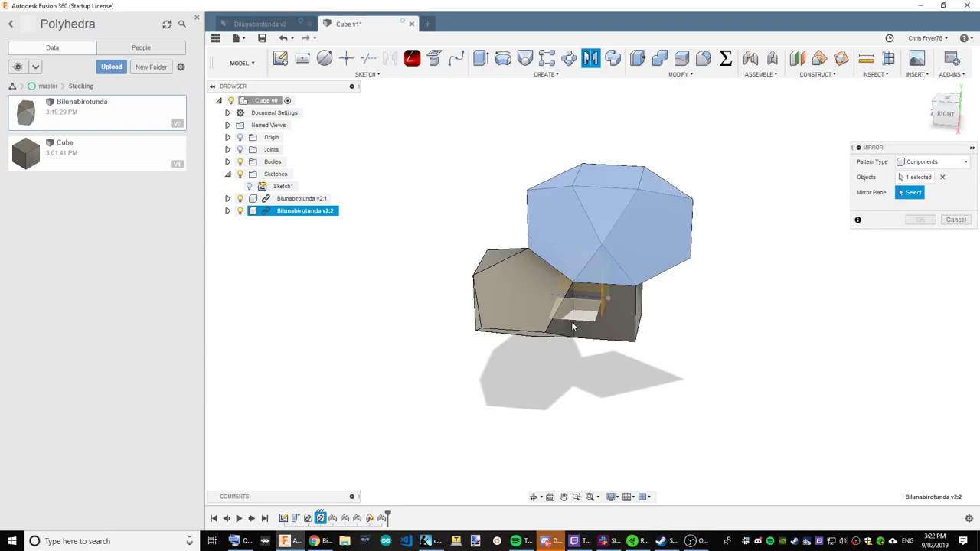
pyautogui.click(571, 324)
pyautogui.click(920, 219)
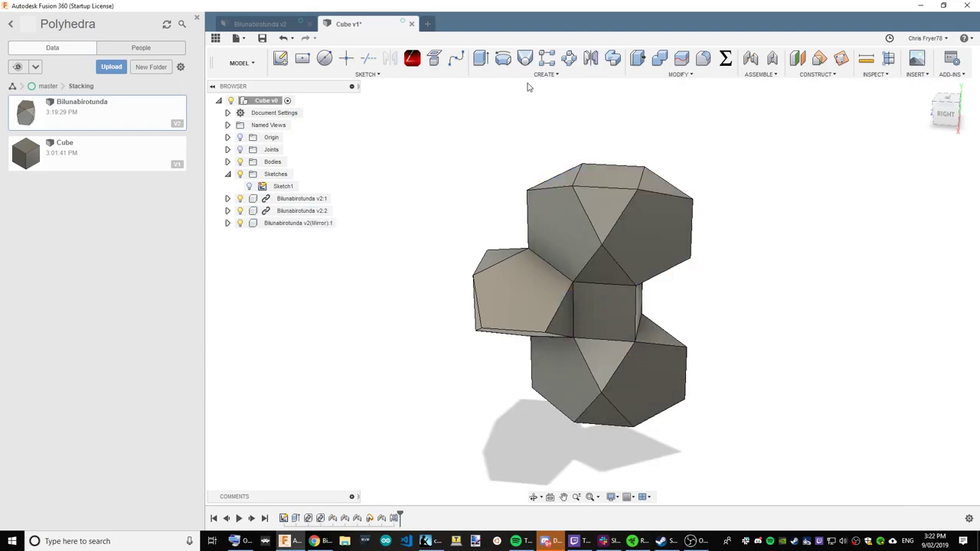
# Step: Mirror the first Bilunabirotunda across the cube's vertical mid-plane onto the opposite side
pyautogui.click(590, 60)
pyautogui.click(302, 198)
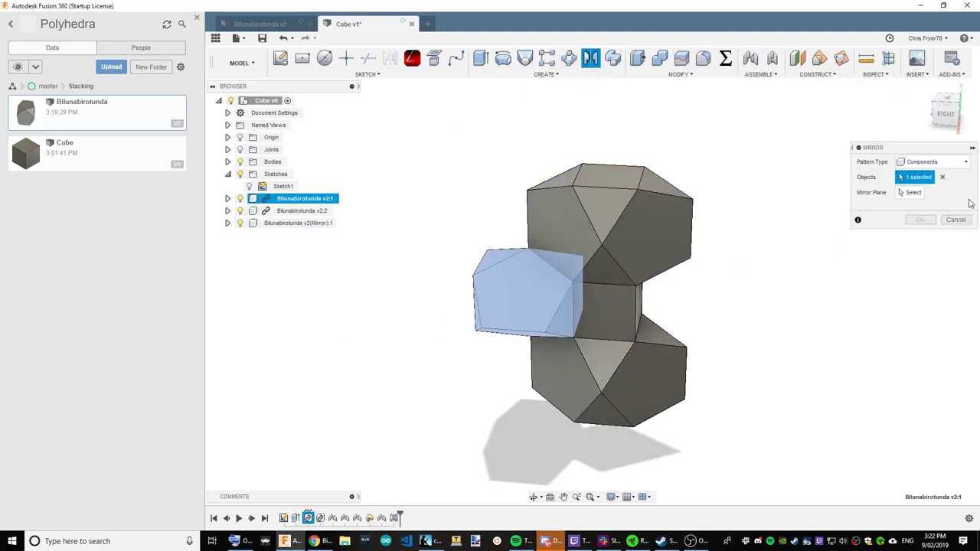
pyautogui.click(607, 298)
pyautogui.click(920, 220)
# Step: Try moving the lower mirrored Bilunabirotunda freely and undo the move
pyautogui.moveTo(954, 129)
pyautogui.mouseDown()
pyautogui.moveTo(773, 129)
pyautogui.moveTo(674, 115)
pyautogui.moveTo(659, 98)
pyautogui.mouseUp()
pyautogui.moveTo(608, 370); pyautogui.dragTo(467, 422)
pyautogui.click(283, 38)
# Step: Fix the lower mirrored Bilunabirotunda to the cube with an as-built joint
pyautogui.click(773, 60)
pyautogui.click(944, 193)
pyautogui.click(915, 207)
pyautogui.click(617, 360)
pyautogui.click(591, 299)
pyautogui.click(921, 236)
# Step: Fix the side mirrored Bilunabirotunda to the cube with an as-built joint
pyautogui.click(772, 60)
pyautogui.click(689, 312)
pyautogui.click(609, 297)
pyautogui.click(919, 236)
# Step: Insert a third linked Bilunabirotunda into the design and move it 80 mm along Z, clear of the stack
pyautogui.scroll(-2, 652, 327)
pyautogui.rightClick(88, 115)
pyautogui.click(129, 135)
pyautogui.rightClick(105, 117)
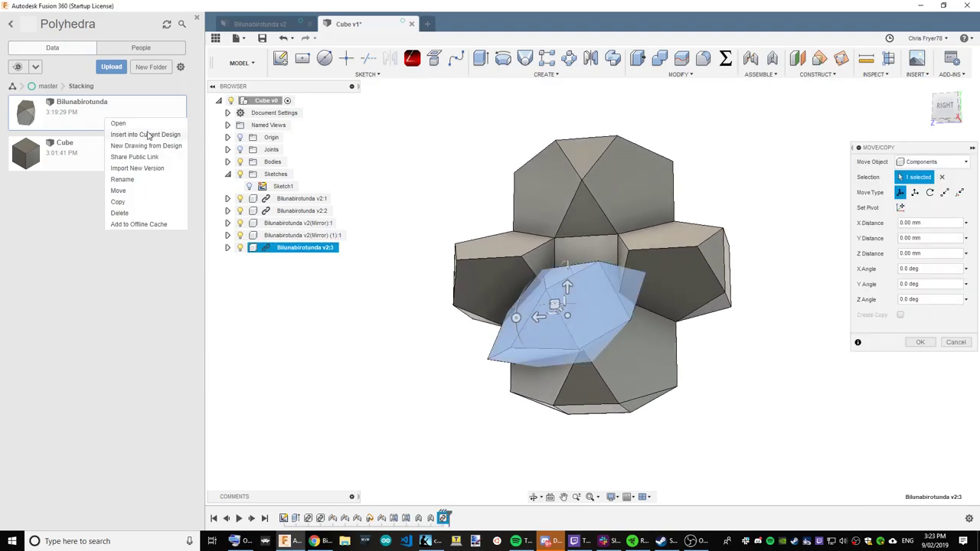
pyautogui.moveTo(539, 316); pyautogui.dragTo(376, 324)
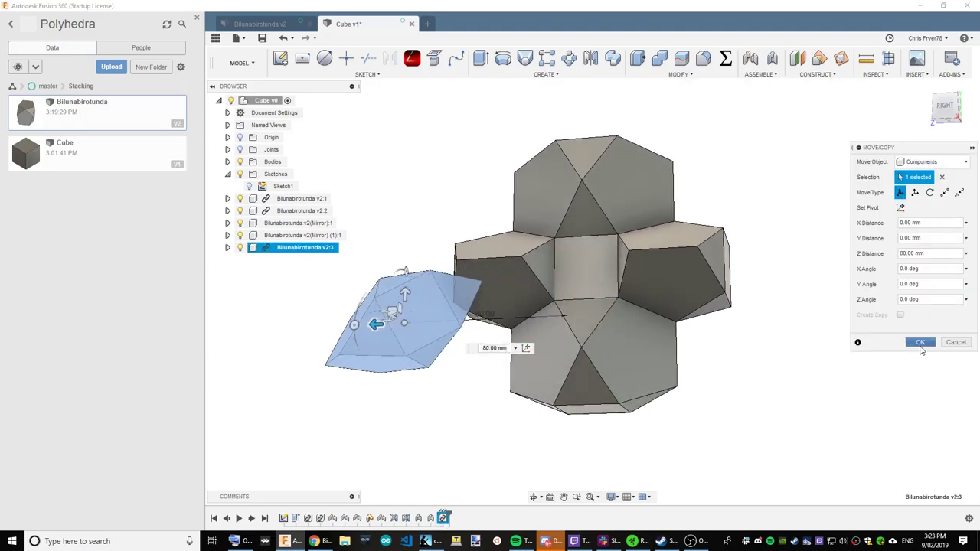
pyautogui.click(921, 342)
# Step: Insert a fourth linked Bilunabirotunda into the design and move it clear of the stack
pyautogui.rightClick(78, 113)
pyautogui.click(124, 130)
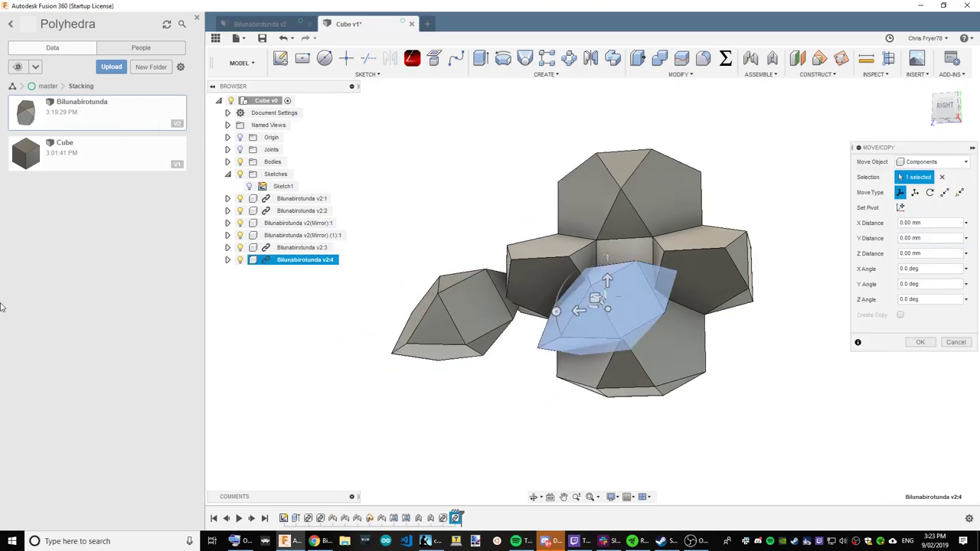
pyautogui.keyDown('shift'); pyautogui.moveTo(601, 301); pyautogui.dragTo(565, 310, button='middle'); pyautogui.keyUp('shift')
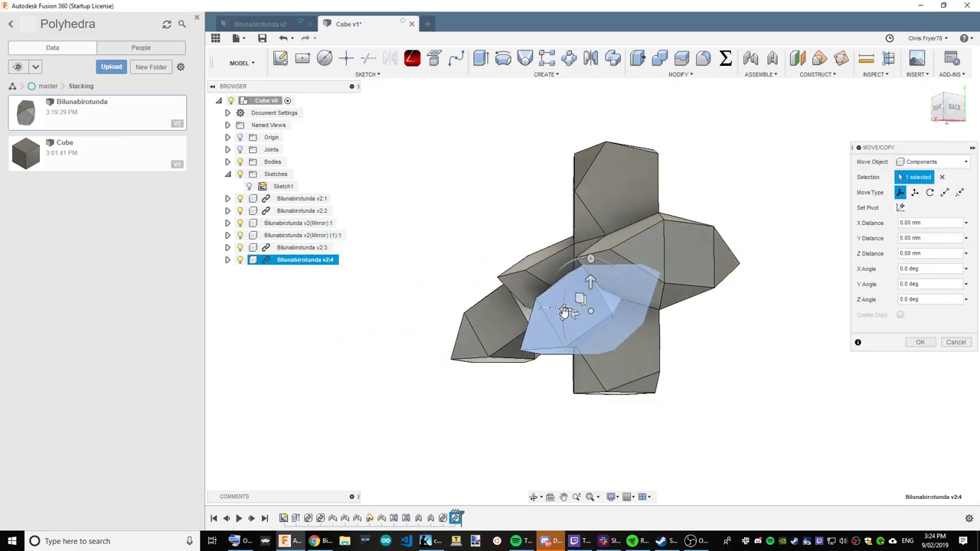
pyautogui.moveTo(564, 312); pyautogui.dragTo(405, 324)
pyautogui.click(921, 344)
pyautogui.click(747, 63)
pyautogui.moveTo(651, 268)
pyautogui.keyDown('shift'); pyautogui.mouseDown(button='middle')
pyautogui.moveTo(605, 287)
pyautogui.moveTo(505, 257)
pyautogui.moveTo(536, 264)
pyautogui.mouseUp(button='middle'); pyautogui.keyUp('shift')
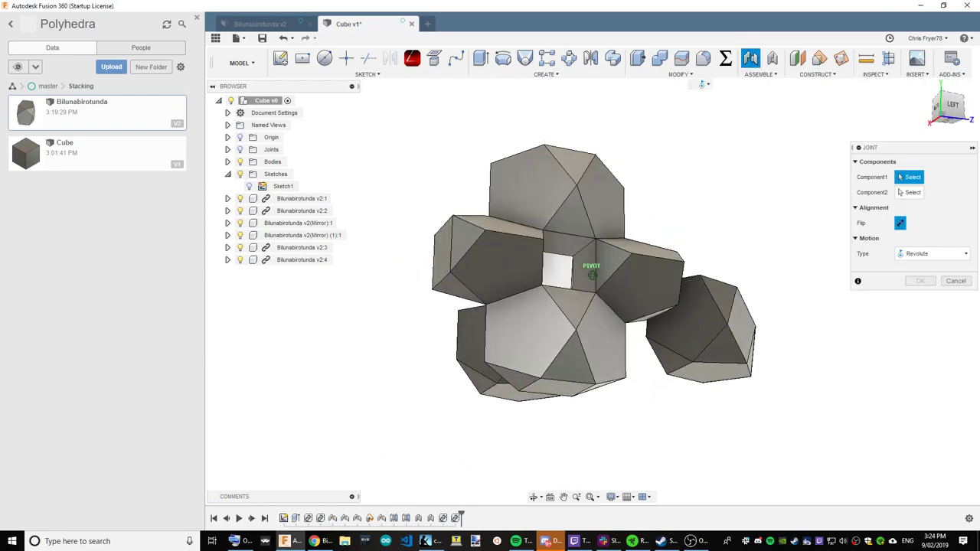
pyautogui.click(934, 111)
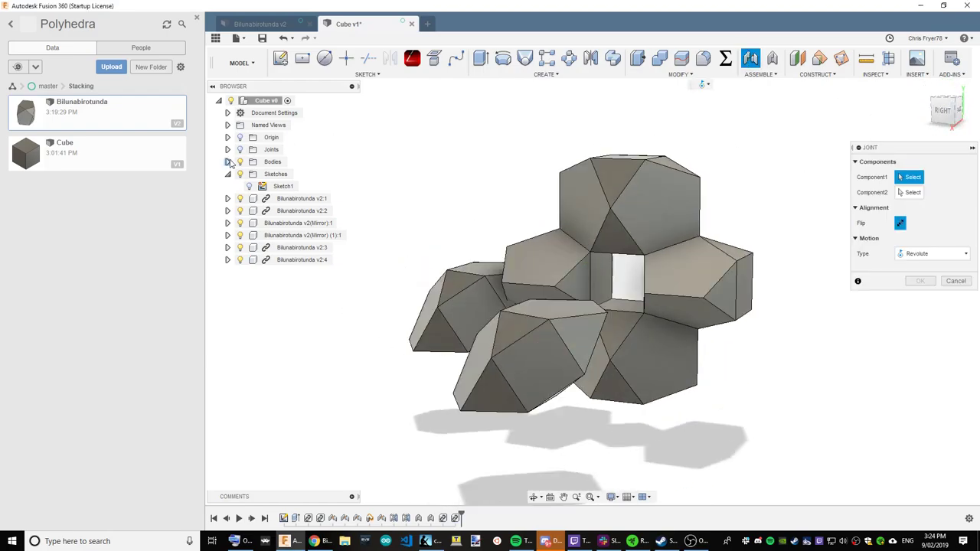
pyautogui.click(227, 162)
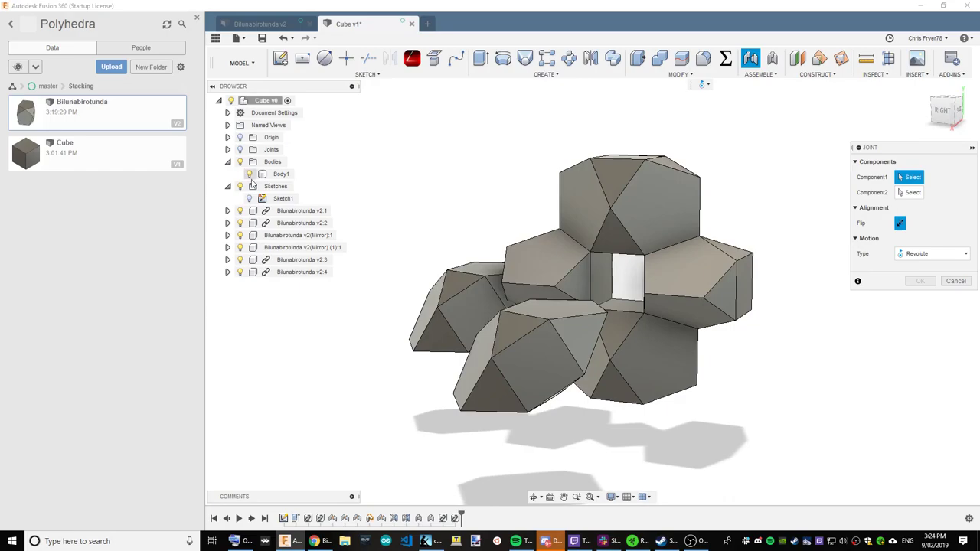
pyautogui.click(565, 351)
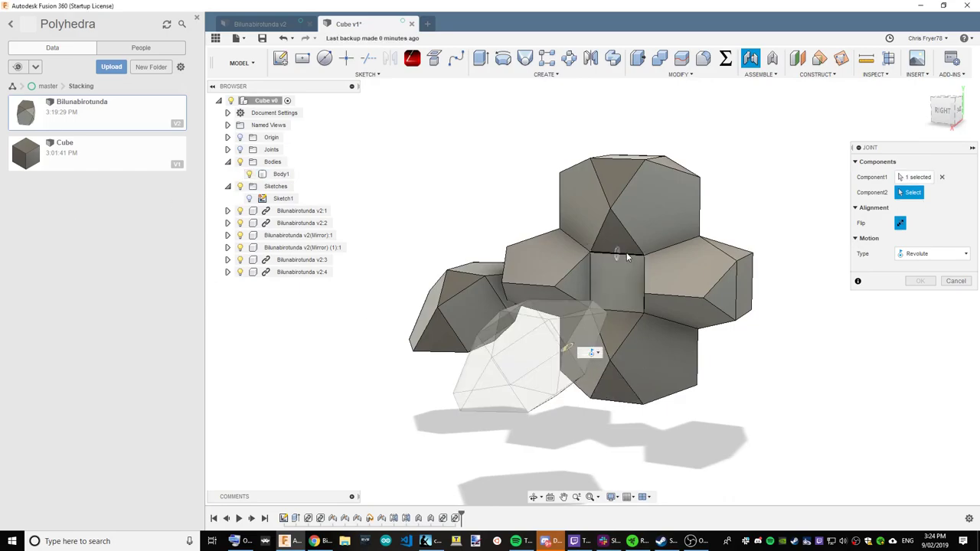
pyautogui.click(618, 255)
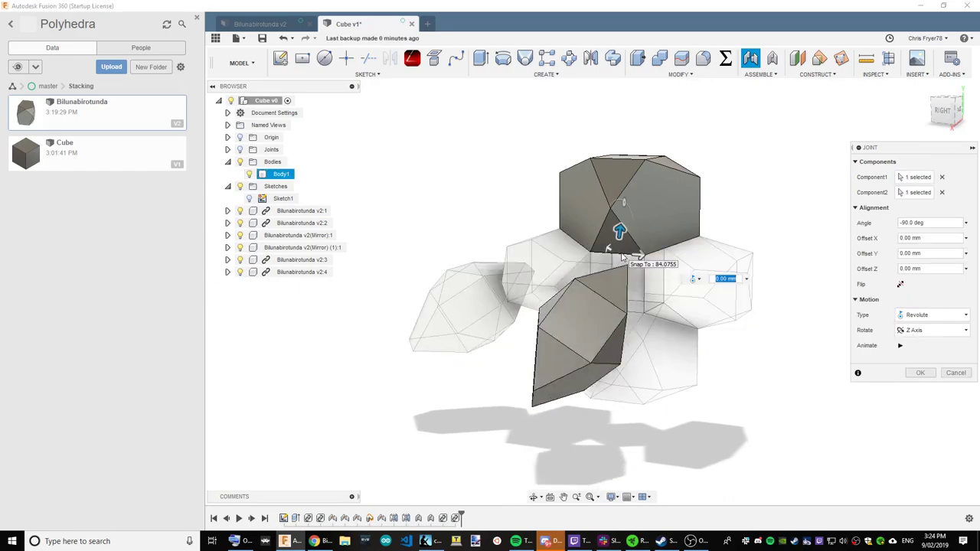
pyautogui.click(949, 374)
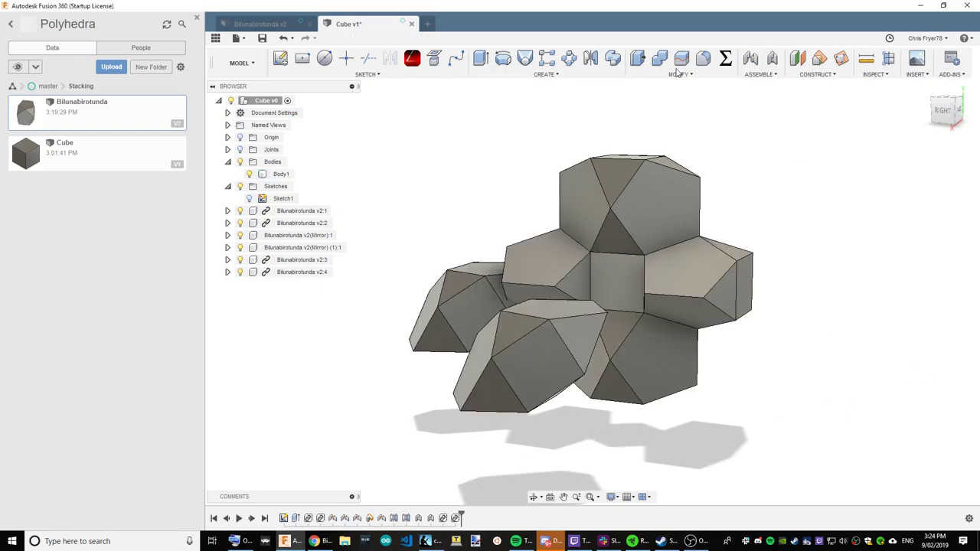
# Step: Join a triangle edge of the fourth inserted Bilunabirotunda to the open cube face's upper edge with a revolute joint and swing the solid outward
pyautogui.press('j')
pyautogui.click(508, 385)
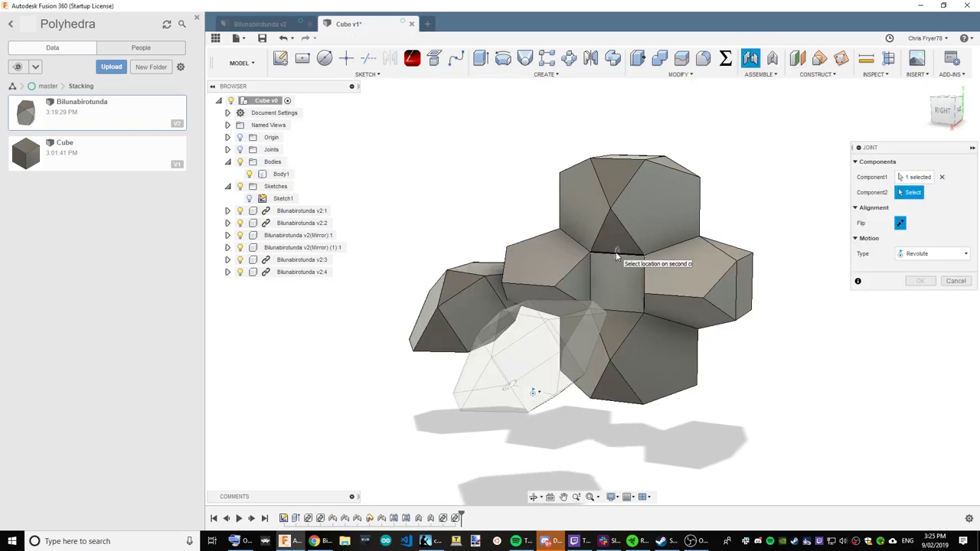
pyautogui.click(616, 256)
pyautogui.press('Return')
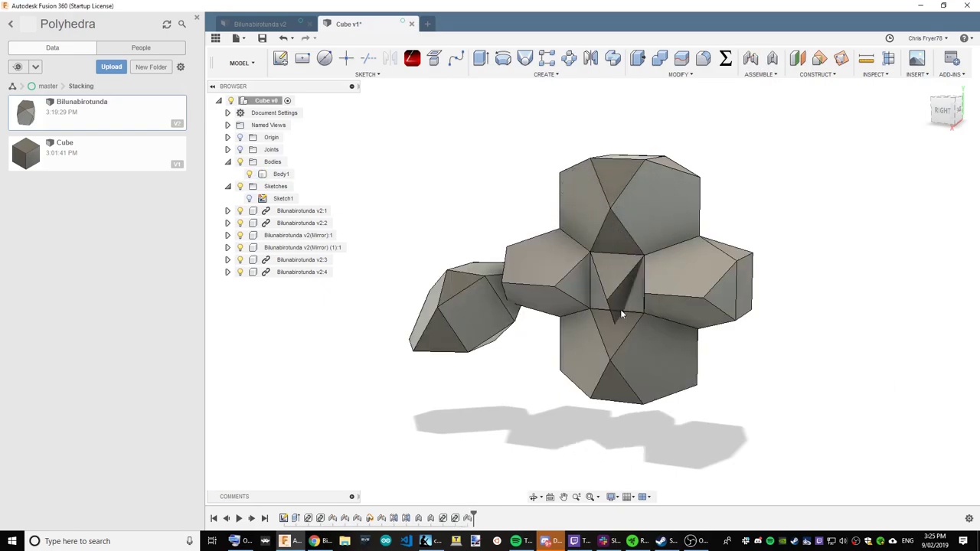
pyautogui.moveTo(644, 322); pyautogui.dragTo(569, 342)
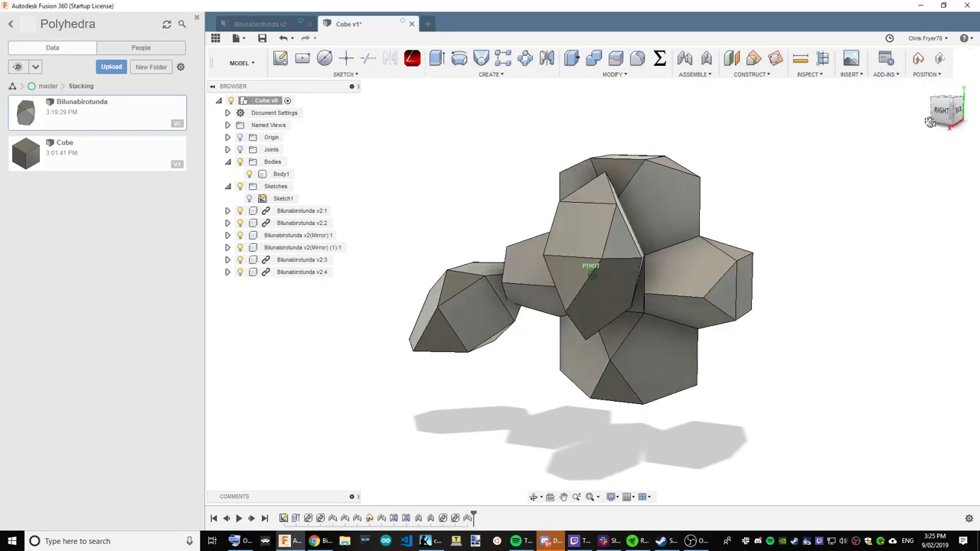
# Step: Capture the swung position and join the lower mirrored solid's edge along the cube face to the fourth Bilunabirotunda's matching edge with a revolute joint
pyautogui.click(943, 127)
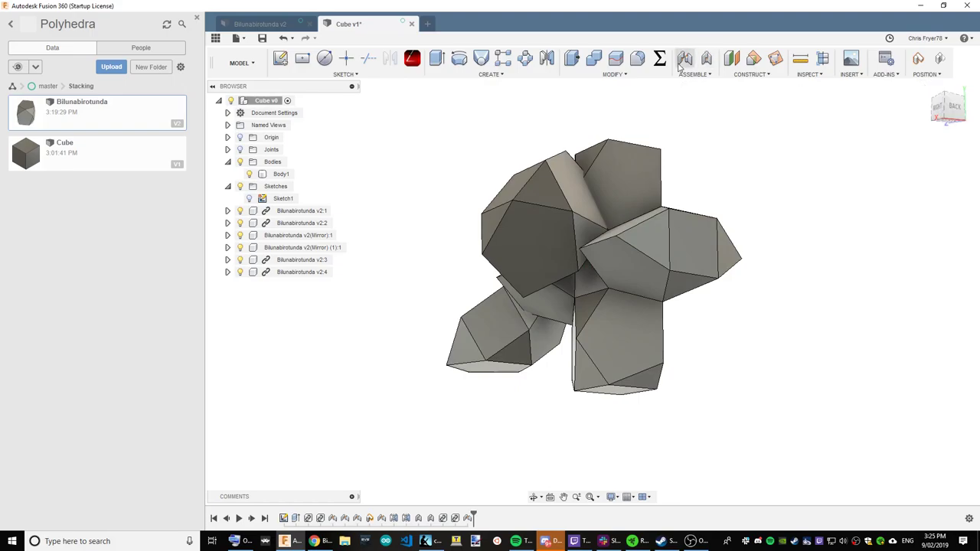
pyautogui.click(683, 62)
pyautogui.click(557, 286)
pyautogui.scroll(5, 586, 291)
pyautogui.click(591, 293)
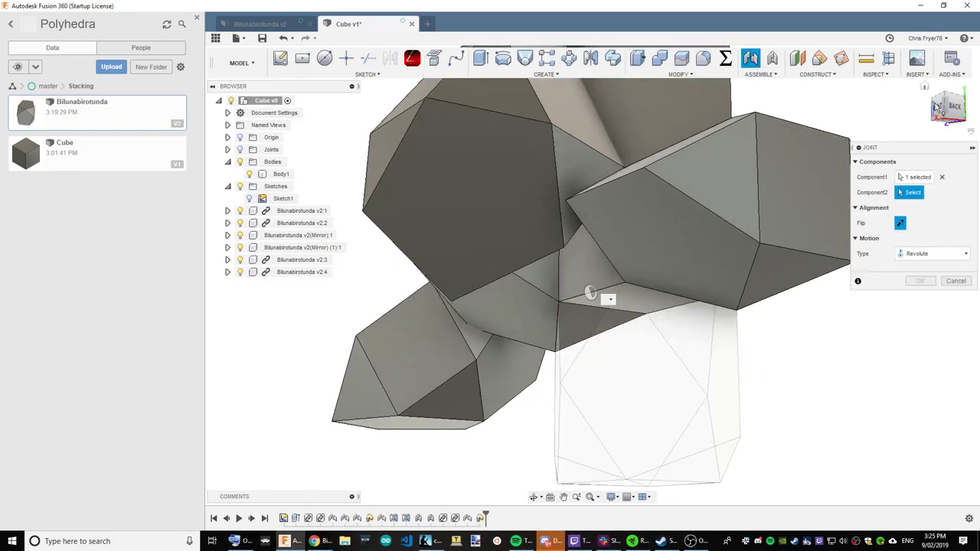
pyautogui.keyDown('shift'); pyautogui.moveTo(591, 293); pyautogui.dragTo(553, 287, button='middle'); pyautogui.keyUp('shift')
pyautogui.click(484, 262)
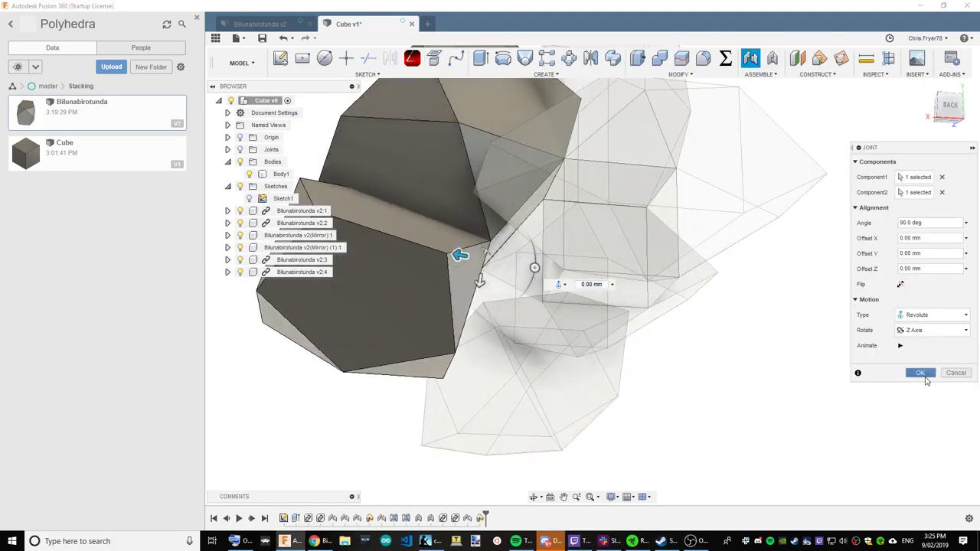
pyautogui.press('Return')
# Step: Capture the loose third Bilunabirotunda's position and join its triangle edge to a vertical edge of the cube's remaining open face with a revolute joint
pyautogui.moveTo(591, 274)
pyautogui.keyDown('shift'); pyautogui.mouseDown(button='middle')
pyautogui.moveTo(467, 264)
pyautogui.moveTo(517, 253)
pyautogui.mouseUp(button='middle'); pyautogui.keyUp('shift')
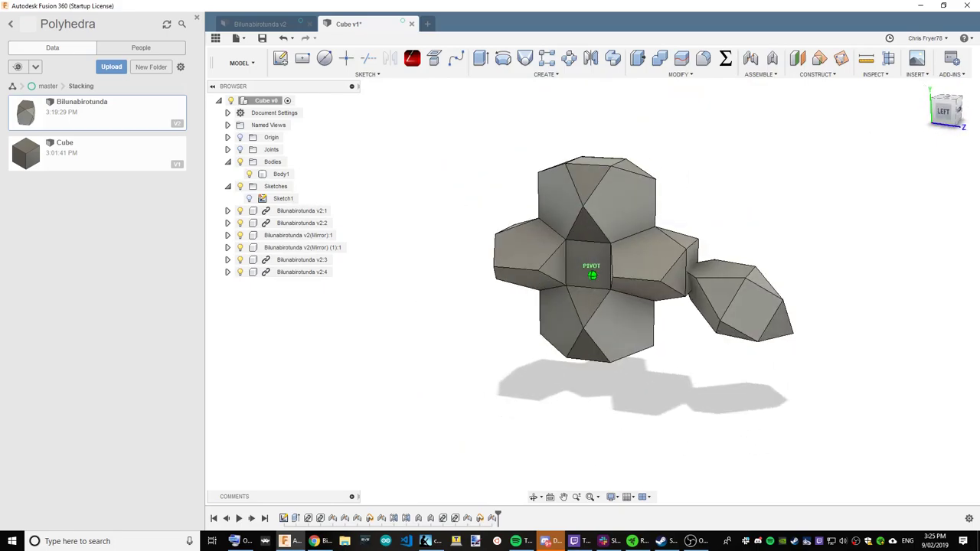
pyautogui.moveTo(782, 325)
pyautogui.keyDown('shift'); pyautogui.mouseDown(button='middle')
pyautogui.moveTo(413, 329)
pyautogui.moveTo(505, 331)
pyautogui.mouseUp(button='middle'); pyautogui.keyUp('shift')
pyautogui.click(685, 61)
pyautogui.click(546, 287)
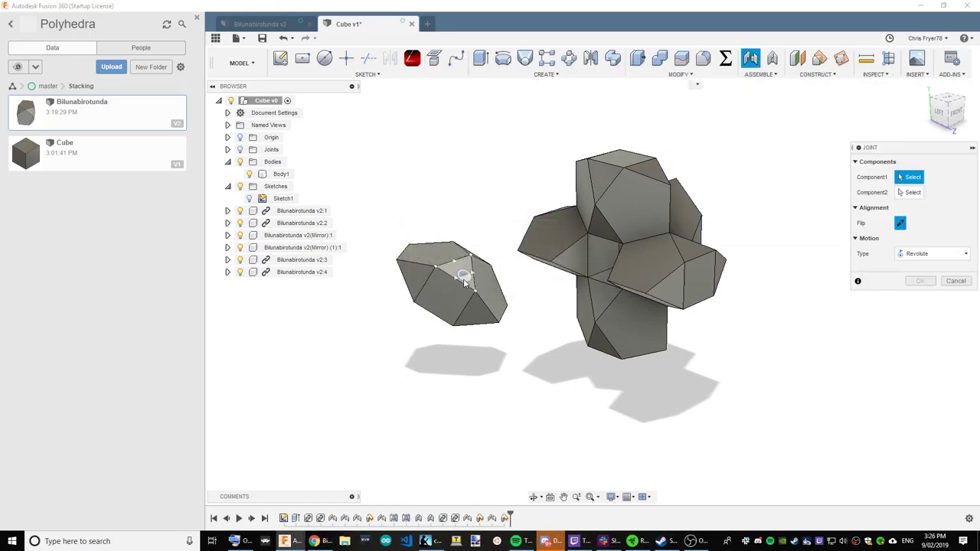
pyautogui.keyDown('shift'); pyautogui.moveTo(597, 261); pyautogui.dragTo(475, 267, button='middle'); pyautogui.keyUp('shift')
pyautogui.scroll(3, 474, 267)
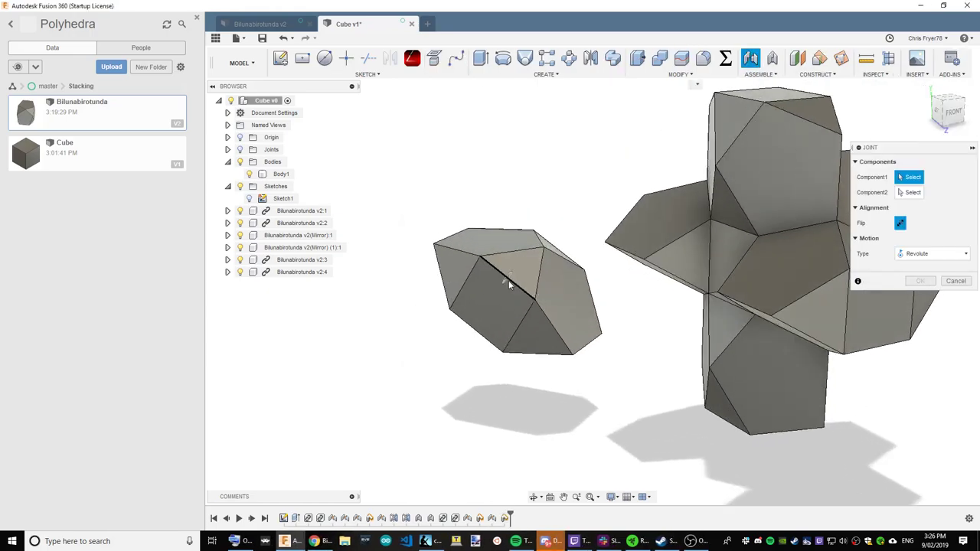
pyautogui.click(510, 281)
pyautogui.click(711, 267)
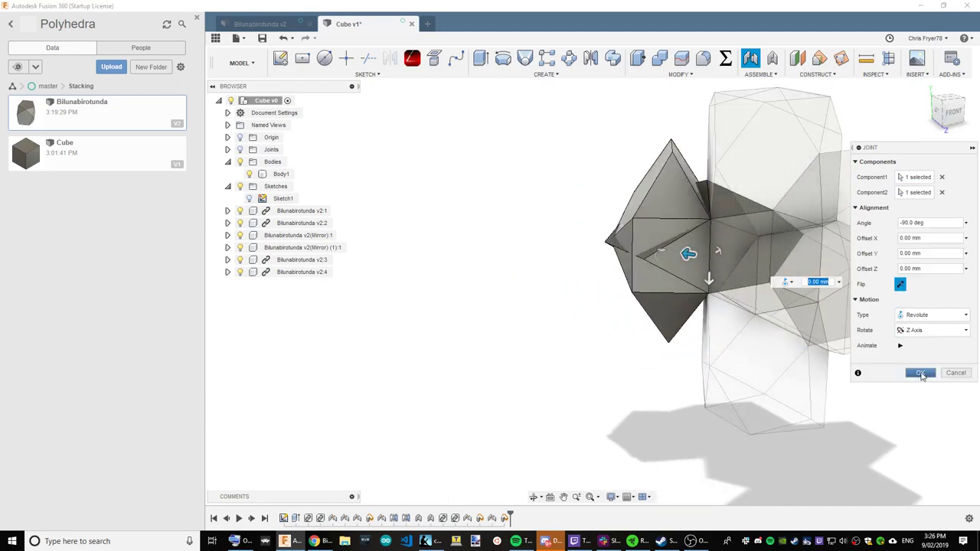
pyautogui.press('Return')
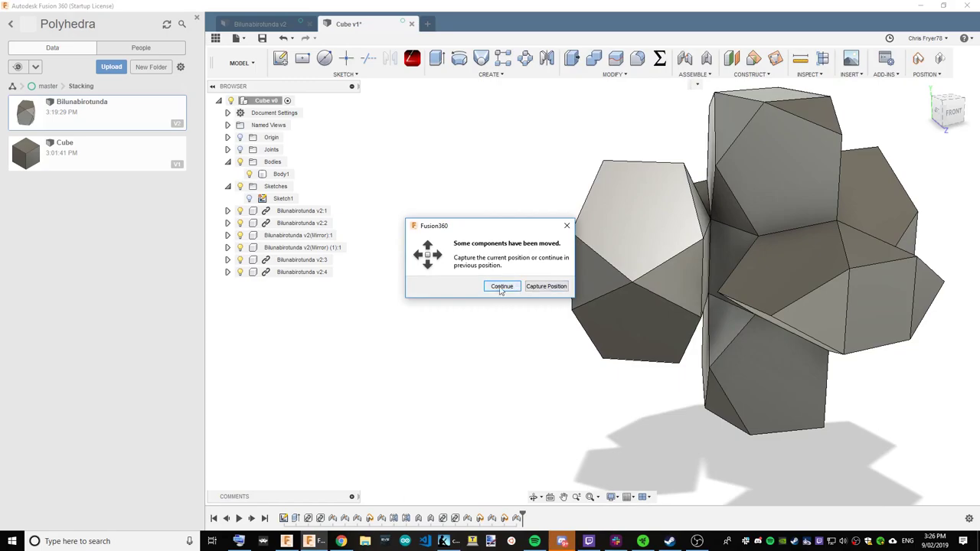
# Step: Capture the third Bilunabirotunda's swung position and join its other edge to the opposite vertical edge of the same cube face with a revolute joint
pyautogui.click(503, 285)
pyautogui.click(691, 283)
pyautogui.click(948, 113)
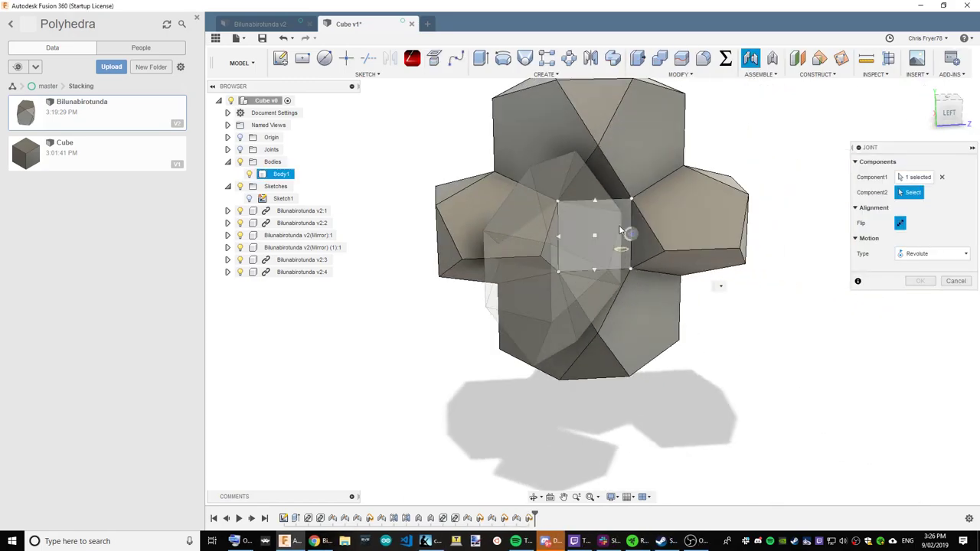
pyautogui.click(635, 238)
pyautogui.click(919, 373)
pyautogui.keyDown('shift'); pyautogui.moveTo(590, 271); pyautogui.dragTo(762, 242, button='middle'); pyautogui.keyUp('shift')
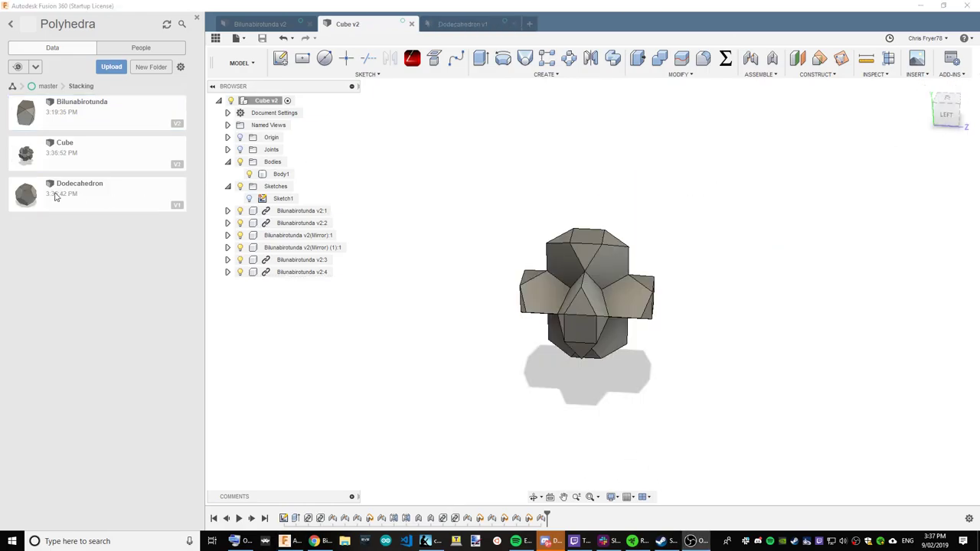
# Step: Insert the Dodecahedron into the Cube design and move it clear of the stack
pyautogui.rightClick(55, 193)
pyautogui.click(90, 213)
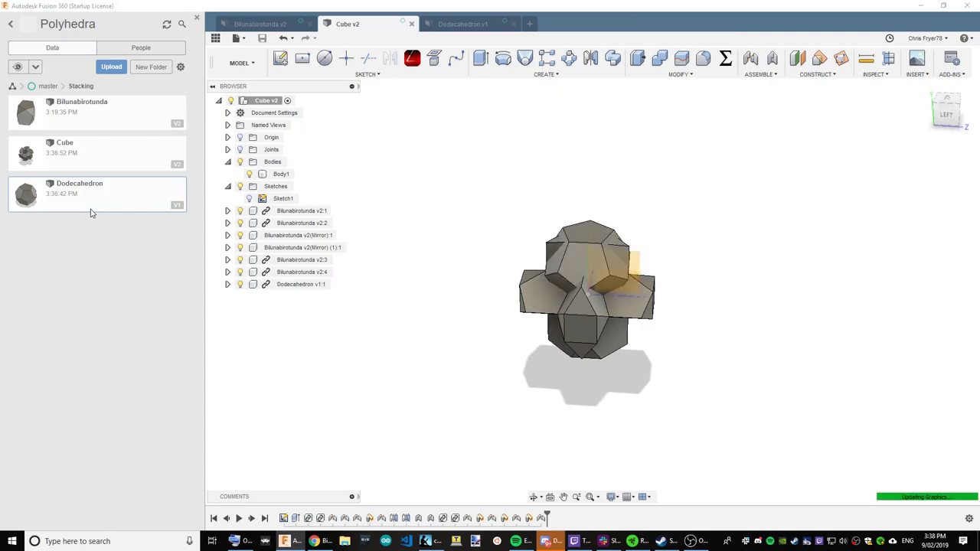
pyautogui.moveTo(613, 213); pyautogui.dragTo(442, 216)
pyautogui.click(920, 342)
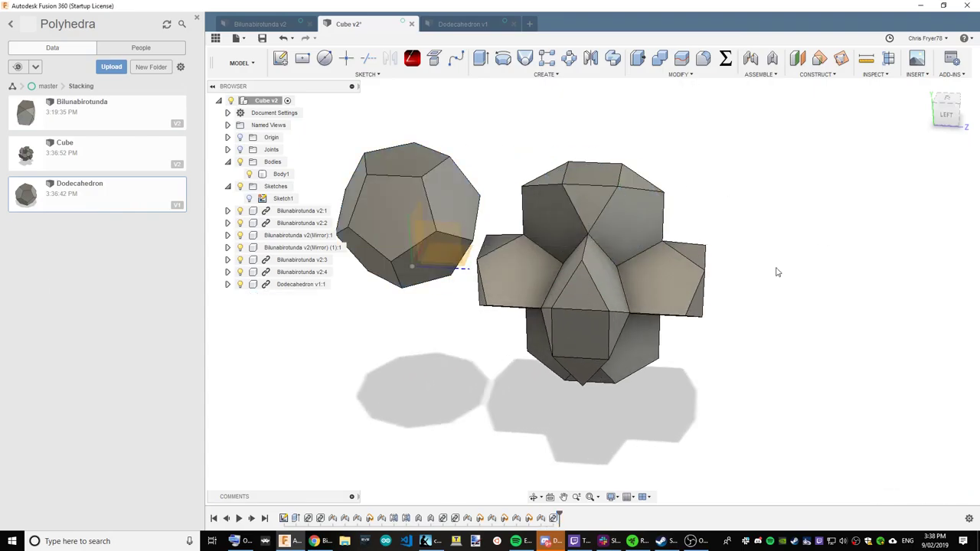
# Step: Save the Dodecahedron design as a new version and return to the Cube design
pyautogui.click(495, 26)
pyautogui.click(263, 38)
pyautogui.click(490, 280)
pyautogui.click(344, 27)
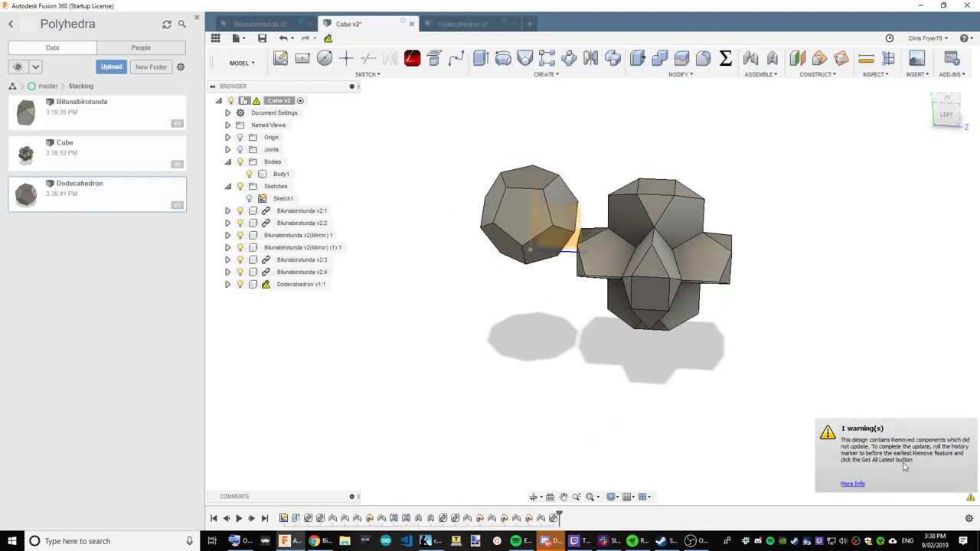
# Step: Replace the outdated Dodecahedron by undoing back past its insertion, inserting the updated version and moving it -125 mm along Z
pyautogui.click(282, 39)
pyautogui.rightClick(99, 201)
pyautogui.click(120, 215)
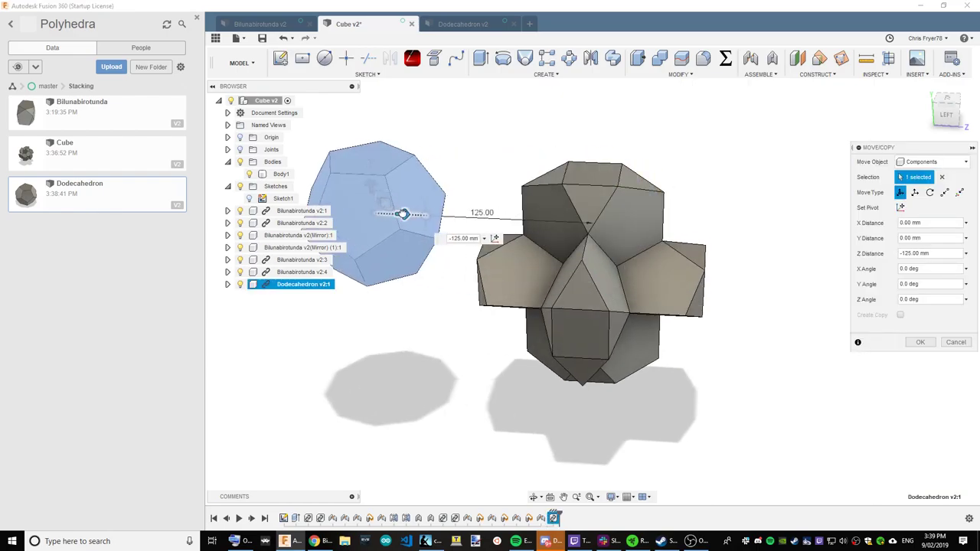
pyautogui.click(919, 341)
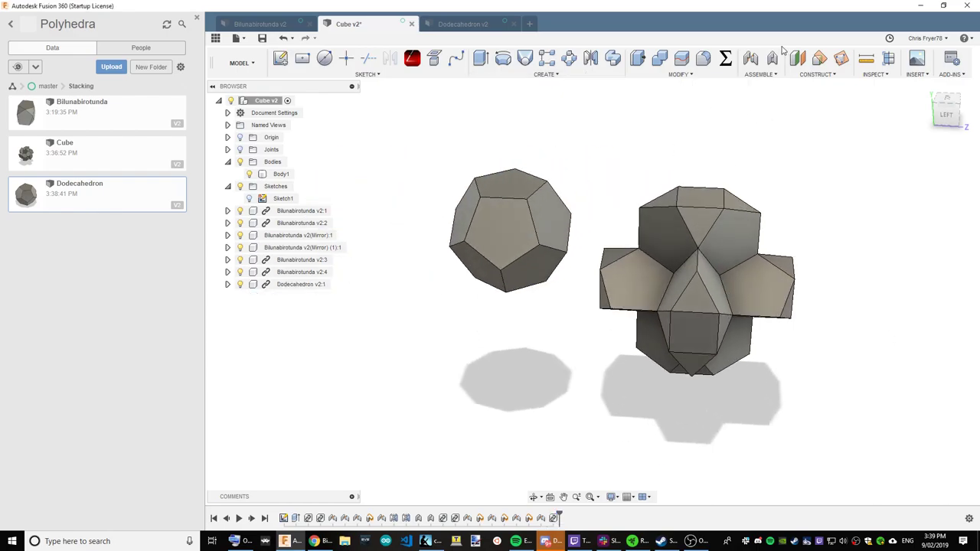
# Step: Try to join a Dodecahedron edge to an upper Bilunabirotunda edge with a revolute joint and swing it against the stack
pyautogui.click(750, 59)
pyautogui.scroll(3, 672, 260)
pyautogui.click(482, 245)
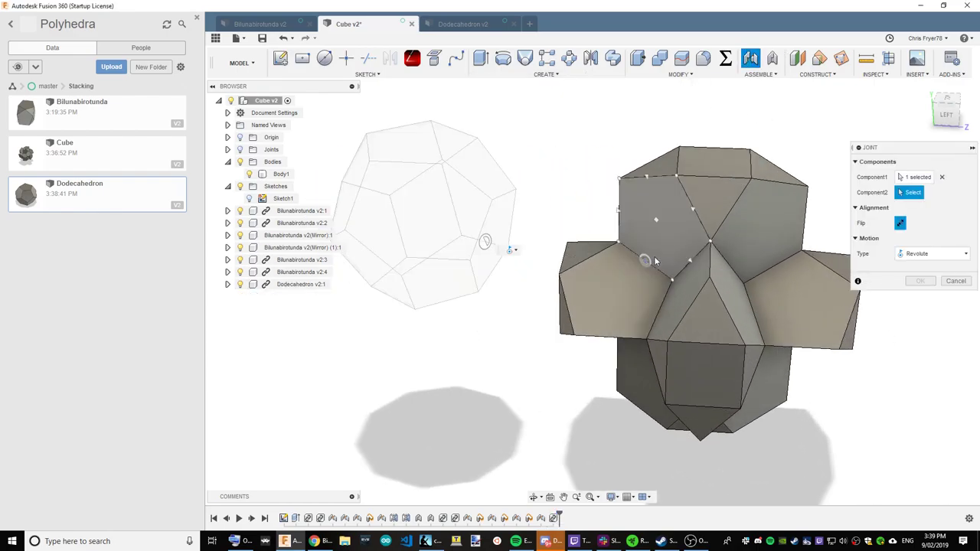
pyautogui.click(647, 262)
pyautogui.click(919, 373)
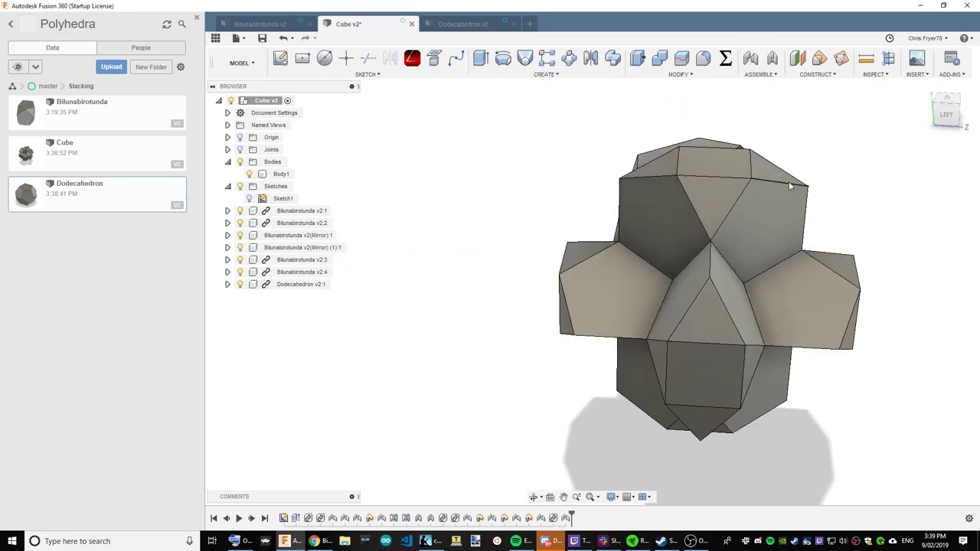
pyautogui.moveTo(733, 148); pyautogui.dragTo(678, 155)
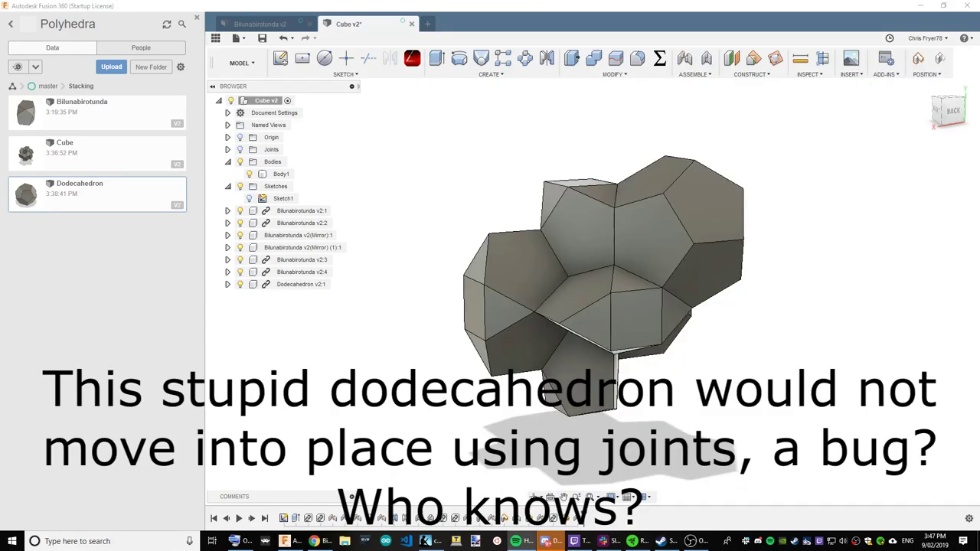
pyautogui.moveTo(653, 234)
pyautogui.mouseDown()
pyautogui.moveTo(756, 202)
pyautogui.moveTo(653, 226)
pyautogui.mouseUp()
# Step: Undo back past the Dodecahedron's insertion and insert it into the Cube design again
pyautogui.click(284, 39)
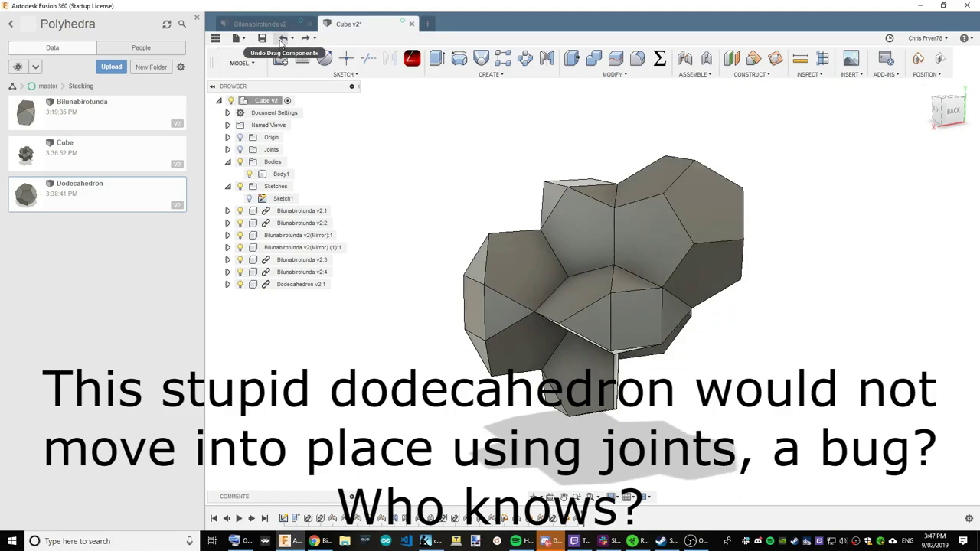
pyautogui.click(282, 38)
pyautogui.click(281, 39)
pyautogui.rightClick(68, 212)
pyautogui.click(106, 228)
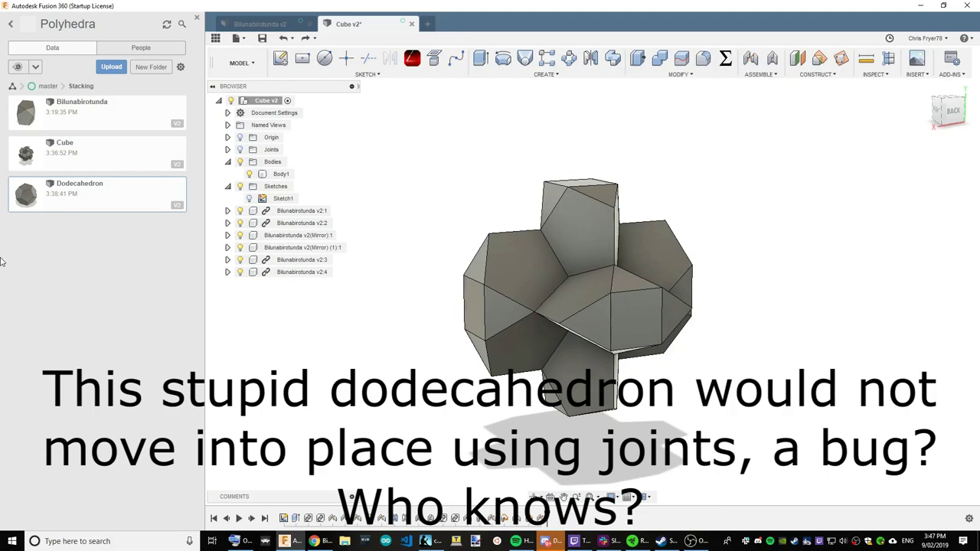
# Step: Move the inserted Dodecahedron -115 mm along X, clear of the stack
pyautogui.moveTo(720, 180); pyautogui.dragTo(609, 183, button='middle')
pyautogui.moveTo(949, 111); pyautogui.dragTo(978, 121)
pyautogui.moveTo(454, 196); pyautogui.dragTo(661, 198)
pyautogui.moveTo(975, 102); pyautogui.dragTo(940, 63)
pyautogui.keyDown('shift'); pyautogui.moveTo(574, 230); pyautogui.dragTo(650, 237, button='middle'); pyautogui.keyUp('shift')
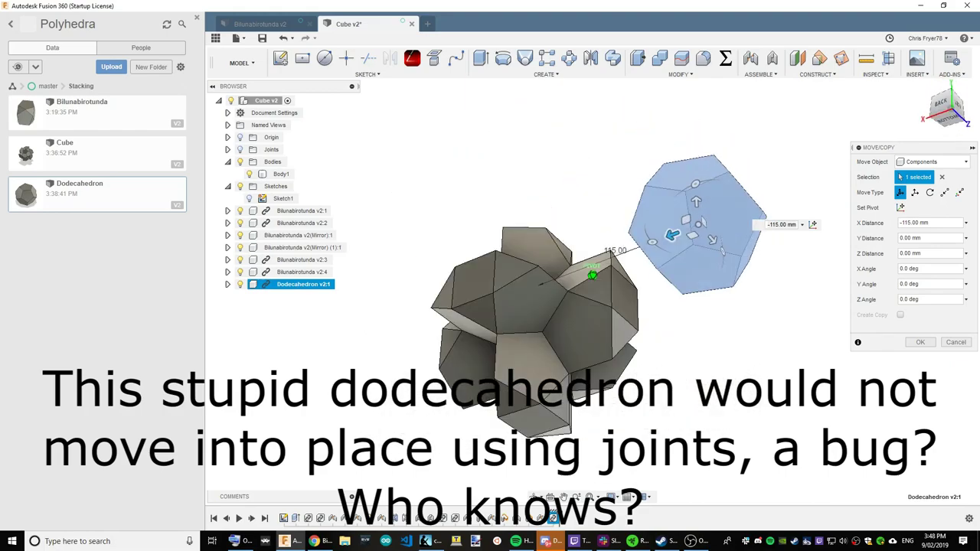
pyautogui.click(915, 342)
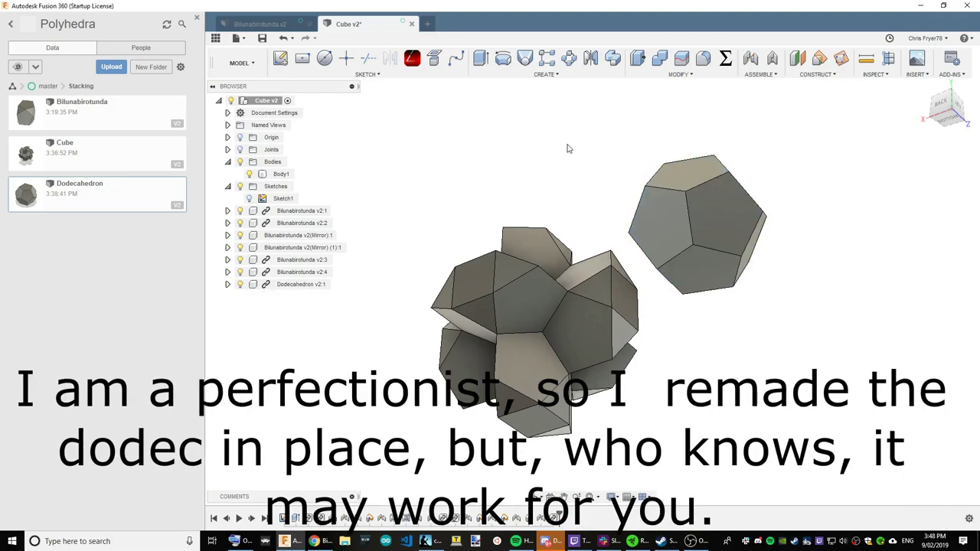
# Step: Join a Dodecahedron edge to a neighbouring Bilunabirotunda edge with a flipped revolute joint and swing it toward the stack
pyautogui.scroll(-3, 807, 245)
pyautogui.scroll(3, 708, 247)
pyautogui.scroll(-2, 743, 260)
pyautogui.scroll(4, 731, 263)
pyautogui.click(749, 59)
pyautogui.click(716, 269)
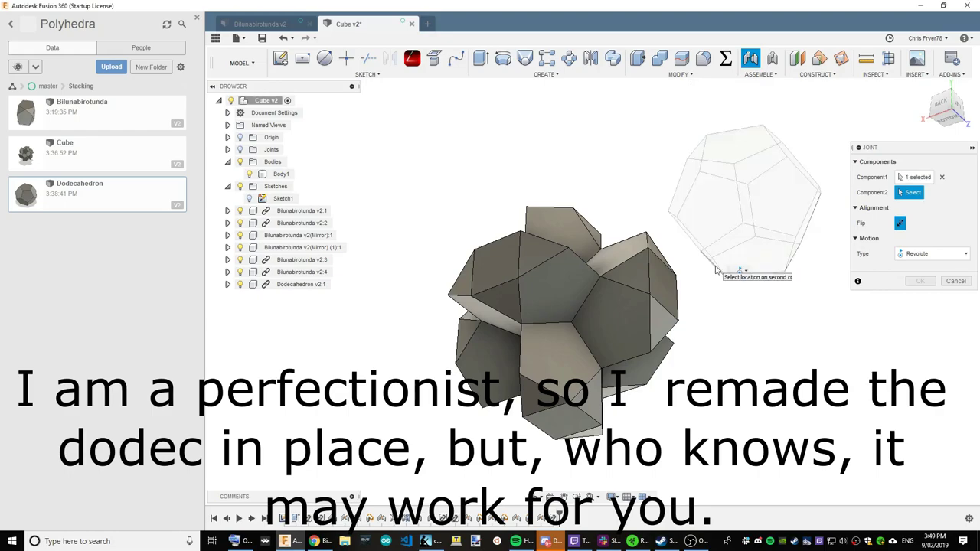
pyautogui.click(587, 266)
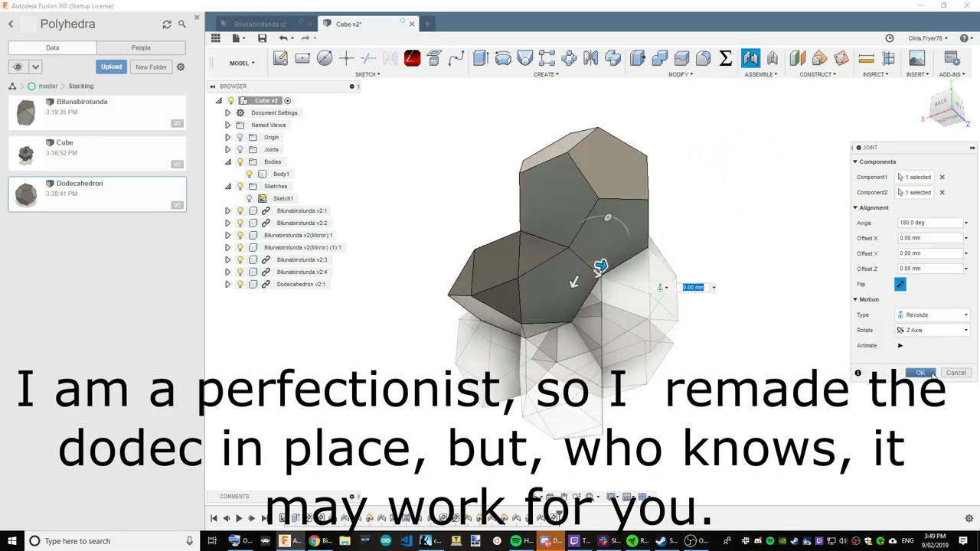
pyautogui.click(921, 373)
pyautogui.click(946, 109)
pyautogui.moveTo(709, 199); pyautogui.dragTo(593, 277)
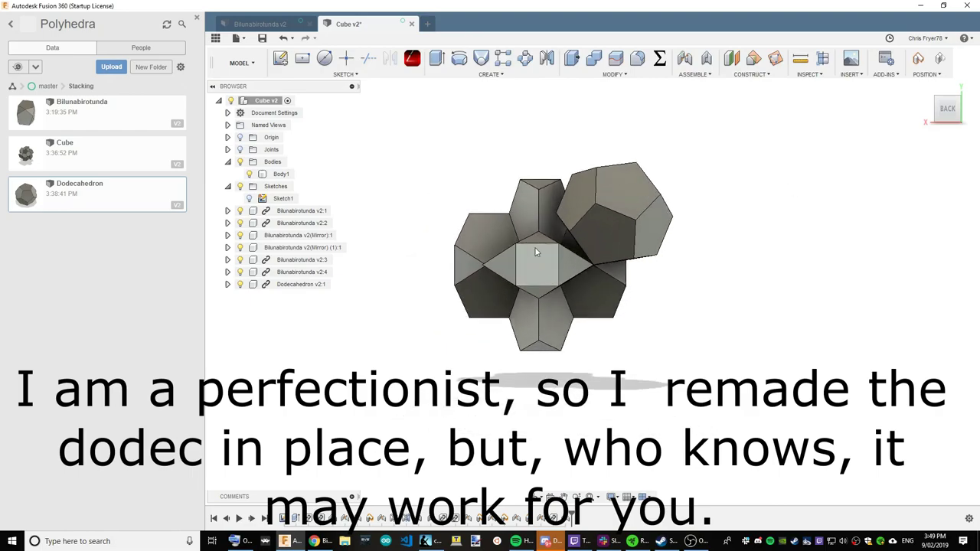
# Step: Capture the Dodecahedron's swung position and try to join another of its edges to the adjoining Bilunabirotunda with a revolute joint
pyautogui.scroll(2, 428, 214)
pyautogui.click(679, 61)
pyautogui.click(540, 284)
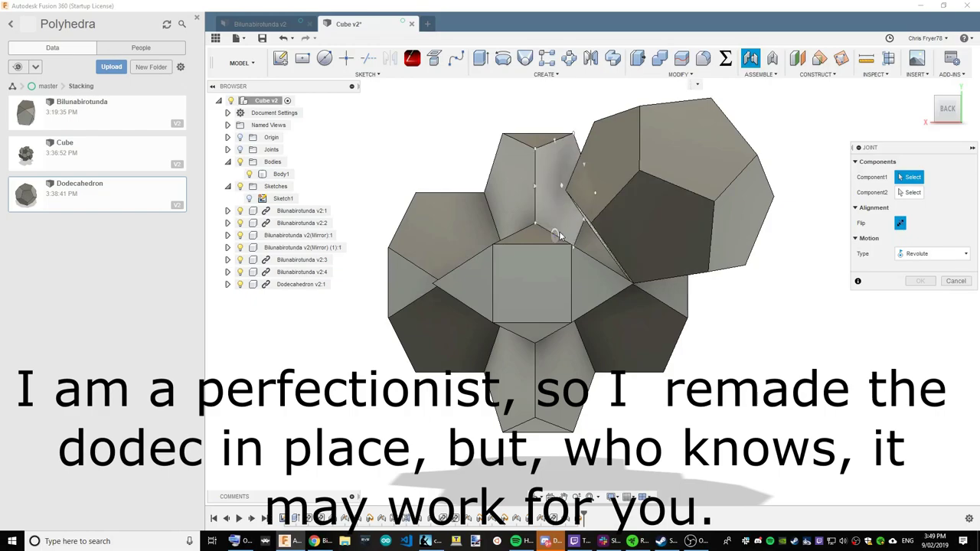
pyautogui.click(582, 212)
pyautogui.click(525, 314)
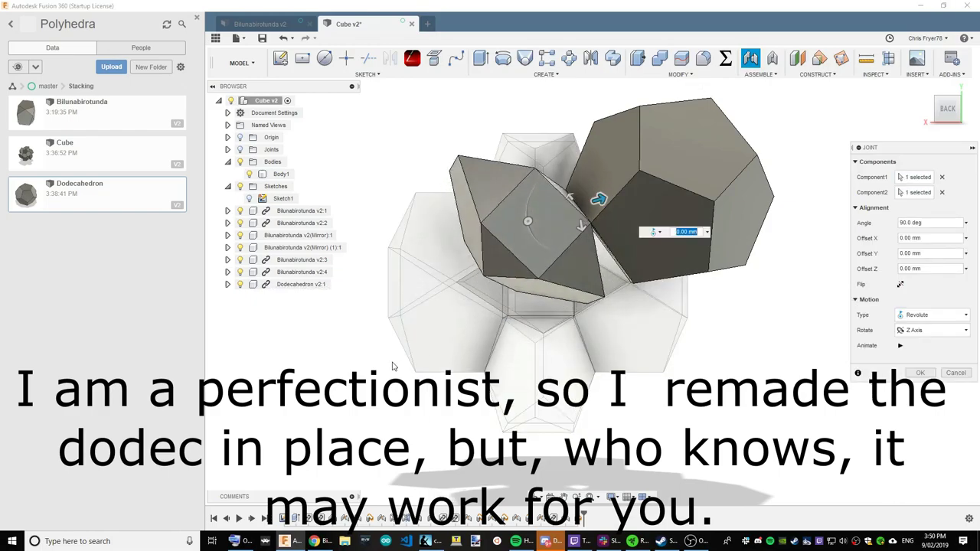
pyautogui.click(925, 372)
pyautogui.scroll(-2, 557, 436)
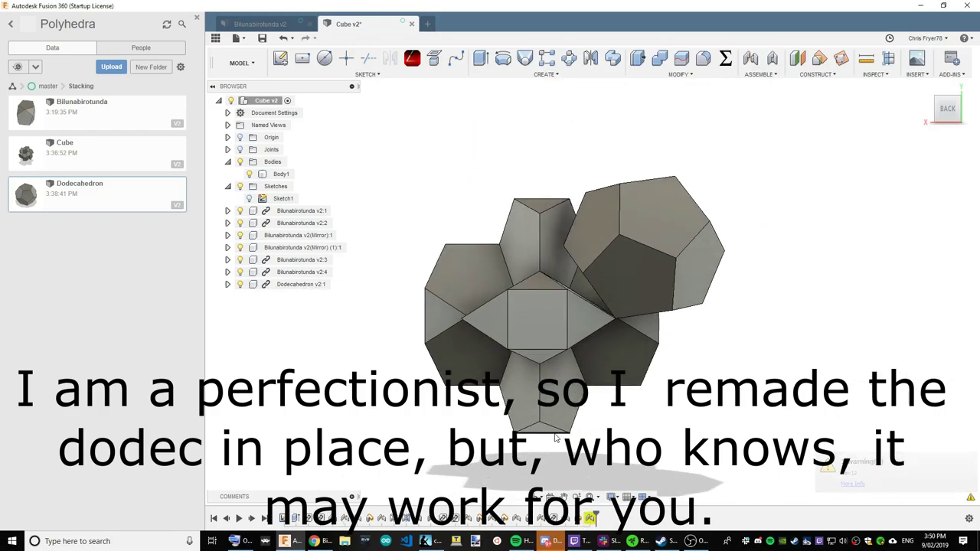
# Step: Edit the failing revolute joint and rotate its alignment angle to 55 degrees
pyautogui.doubleClick(589, 518)
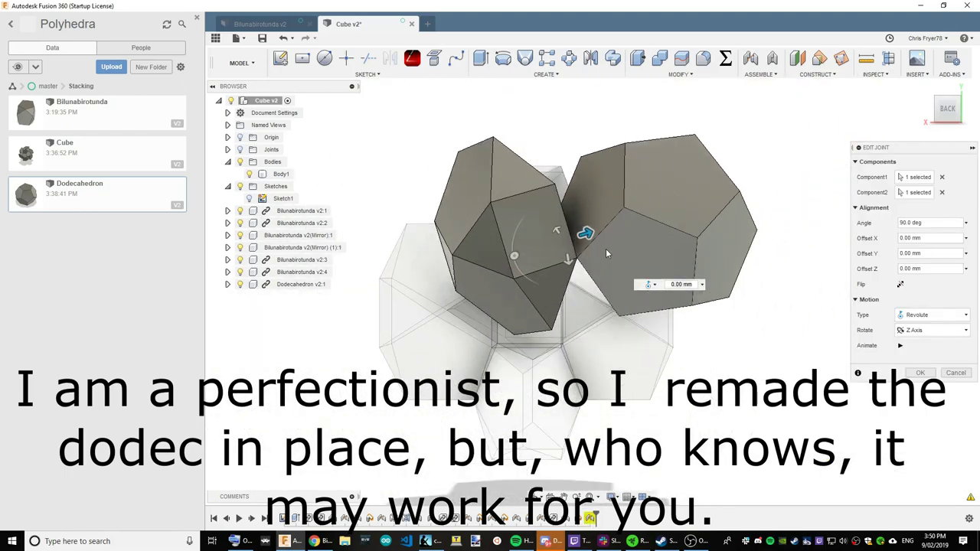
pyautogui.scroll(2, 607, 254)
pyautogui.moveTo(510, 255); pyautogui.dragTo(468, 337)
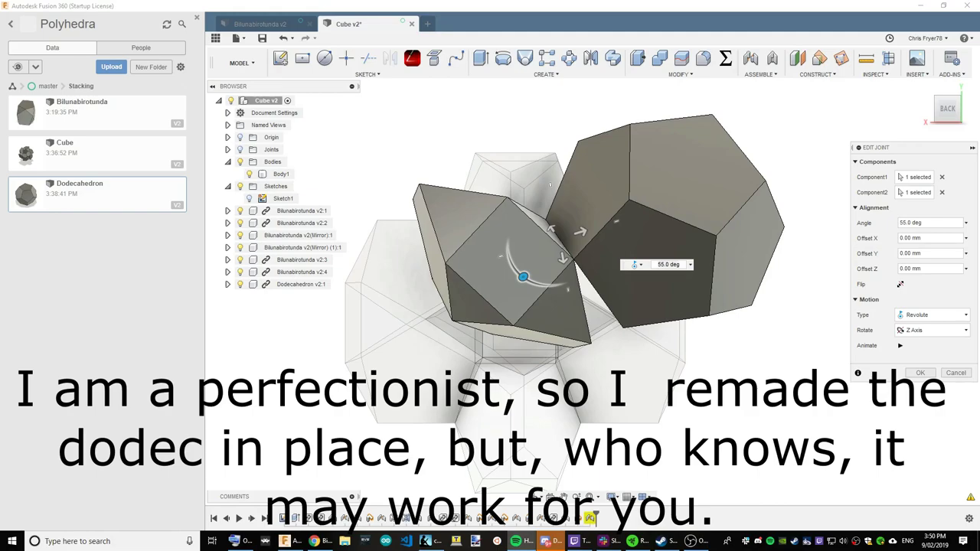
pyautogui.scroll(-3, 513, 306)
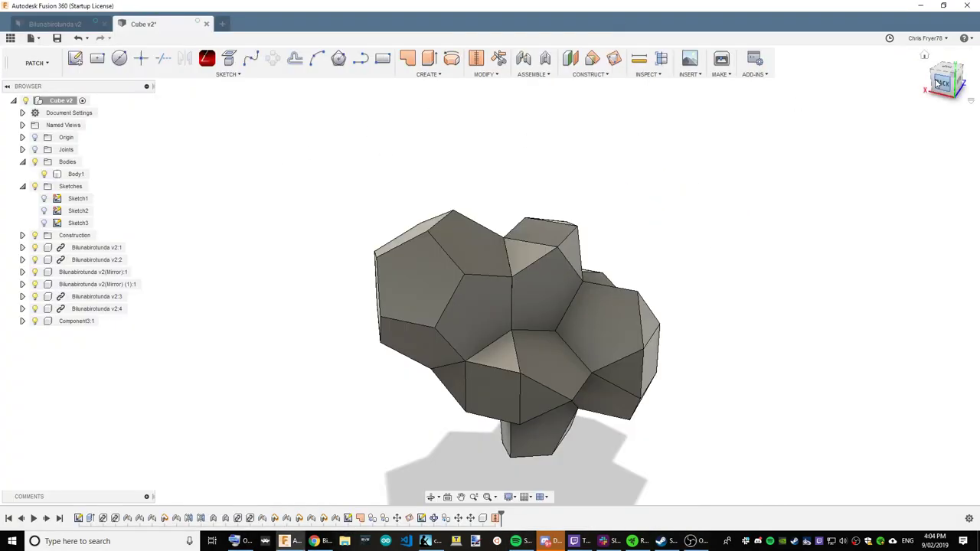
# Step: In the Model workspace, mirror the dodecahedron component across the vertical YZ origin plane
pyautogui.click(938, 82)
pyautogui.click(35, 62)
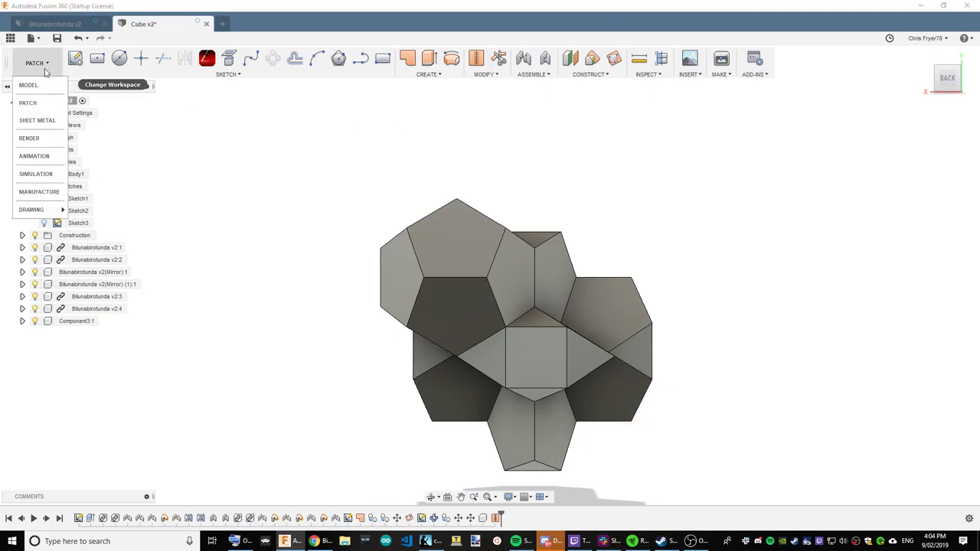
pyautogui.click(33, 86)
pyautogui.click(518, 59)
pyautogui.click(485, 274)
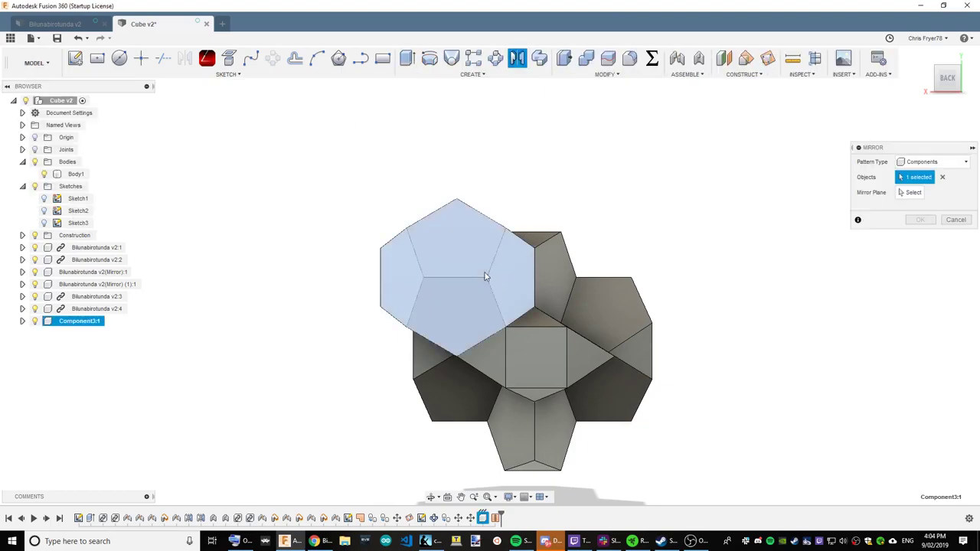
pyautogui.click(938, 85)
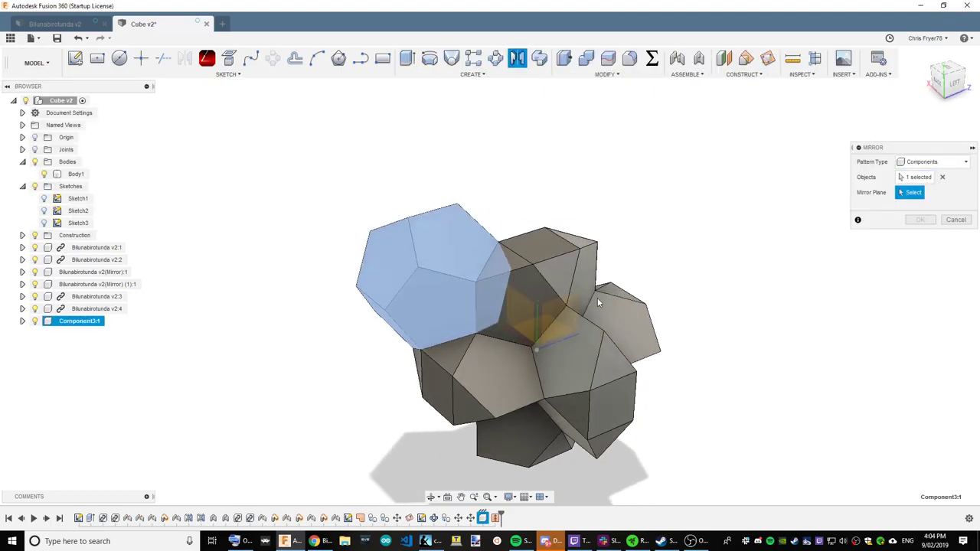
pyautogui.scroll(-3, 571, 306)
pyautogui.click(544, 309)
pyautogui.click(919, 222)
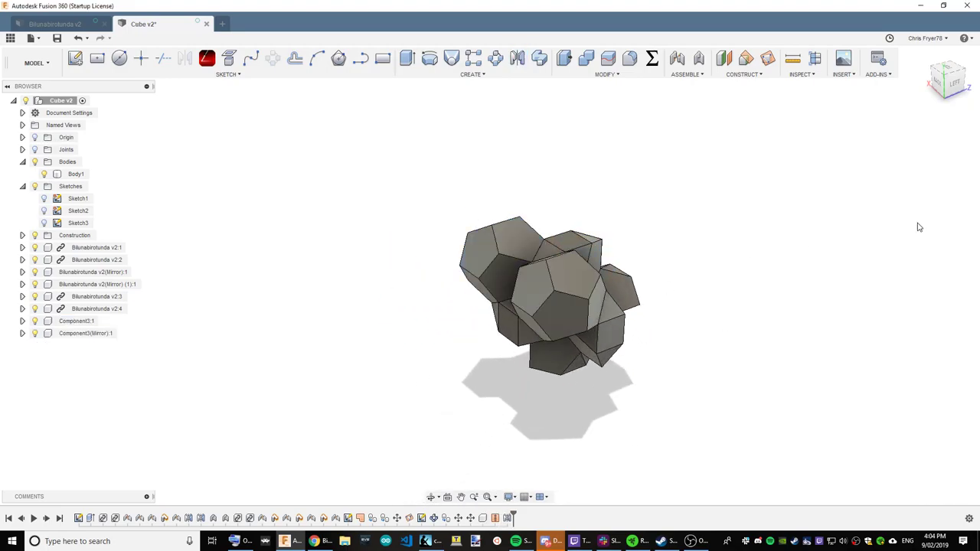
# Step: Mirror both dodecahedron components across the vertical XY origin plane
pyautogui.moveTo(937, 85); pyautogui.dragTo(955, 89)
pyautogui.click(953, 88)
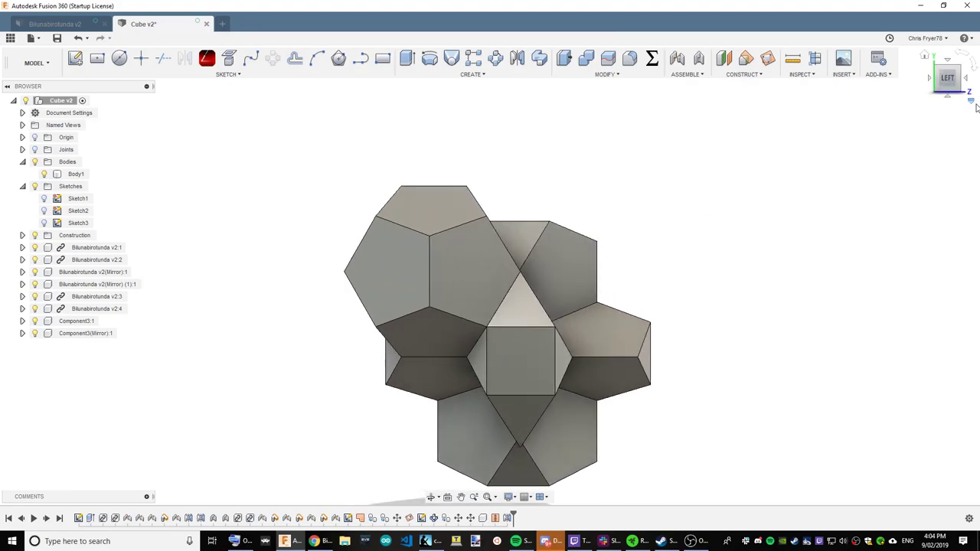
pyautogui.scroll(-3, 520, 275)
pyautogui.scroll(2, 465, 281)
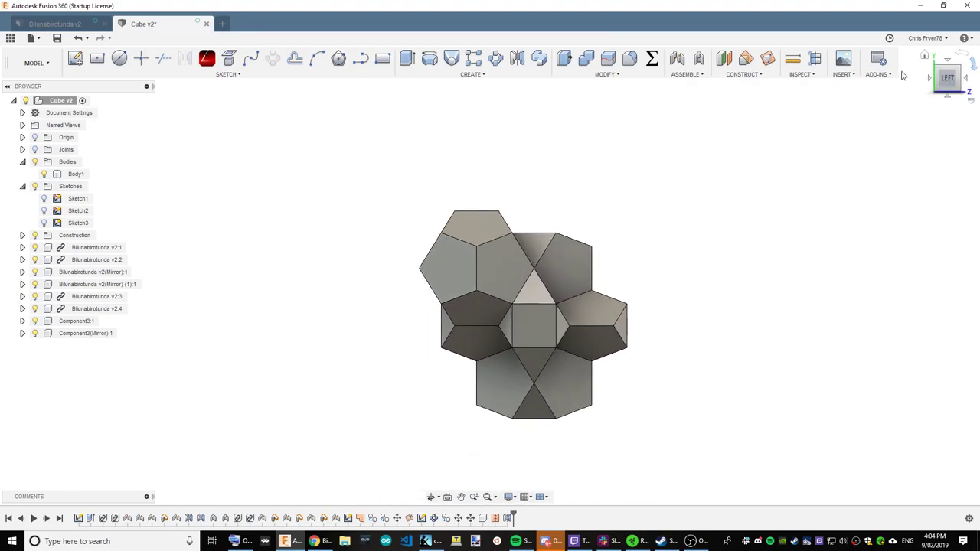
pyautogui.click(517, 60)
pyautogui.moveTo(948, 79); pyautogui.dragTo(936, 92)
pyautogui.click(418, 310)
pyautogui.click(494, 278)
pyautogui.click(911, 197)
pyautogui.click(516, 304)
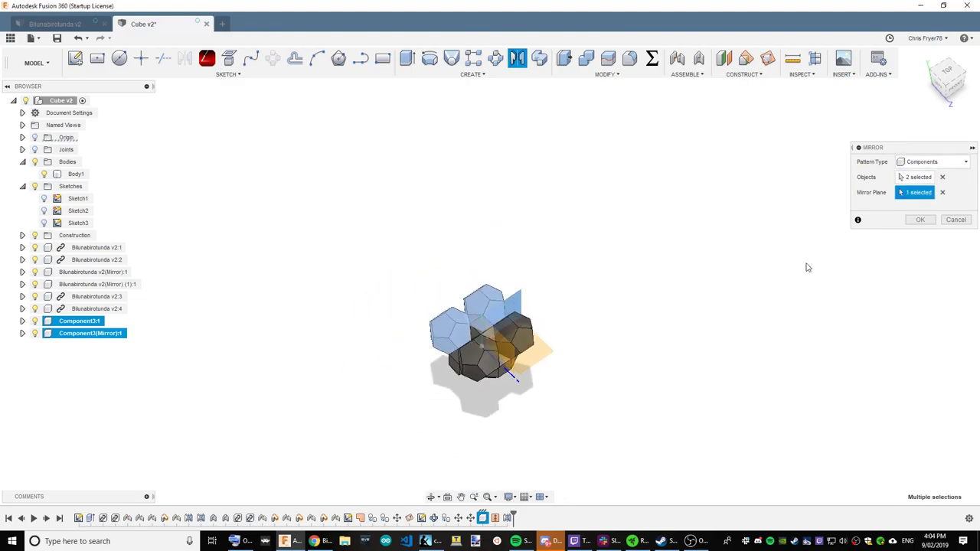
pyautogui.click(920, 220)
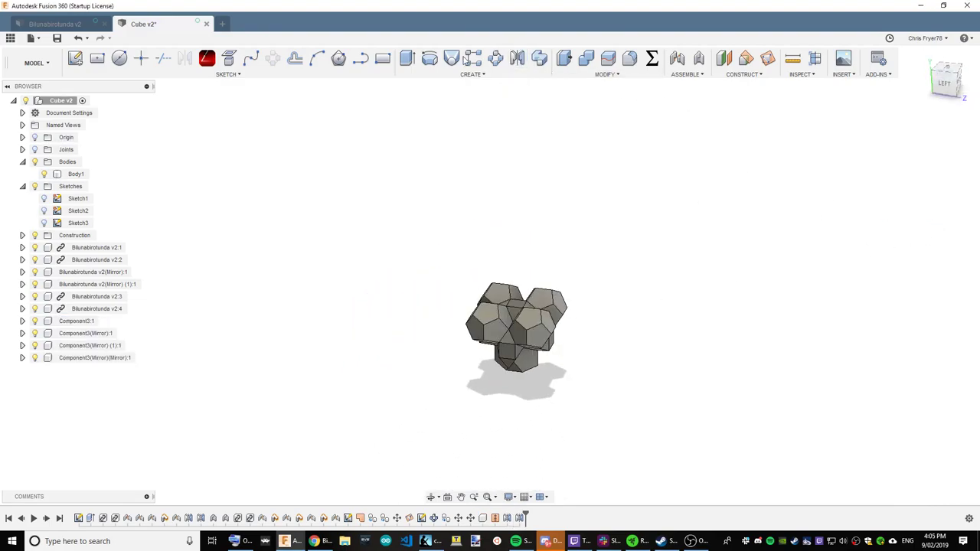
# Step: Mirror all four upper dodecahedron components across the horizontal origin plane to the underside of the stack
pyautogui.click(516, 58)
pyautogui.scroll(3, 544, 262)
pyautogui.click(481, 319)
pyautogui.click(582, 329)
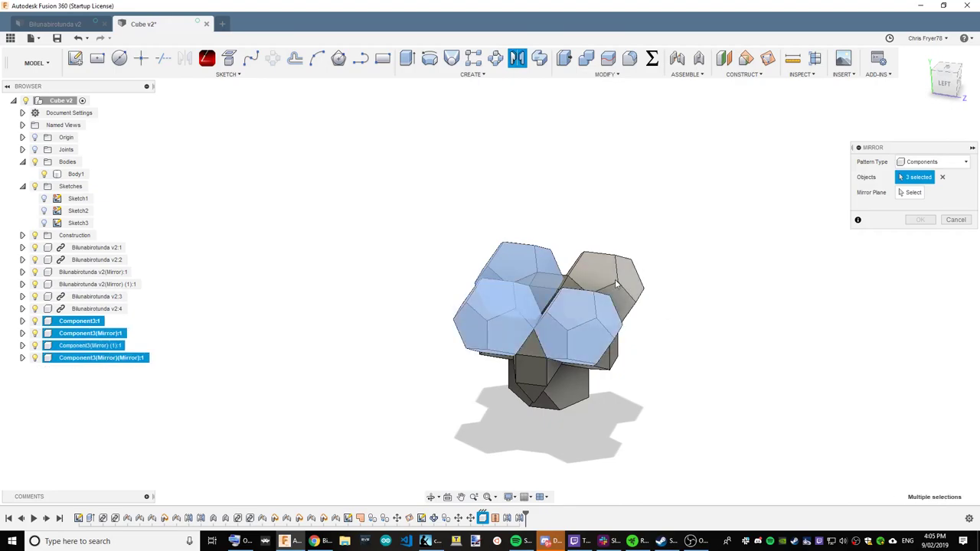
pyautogui.scroll(-4, 520, 344)
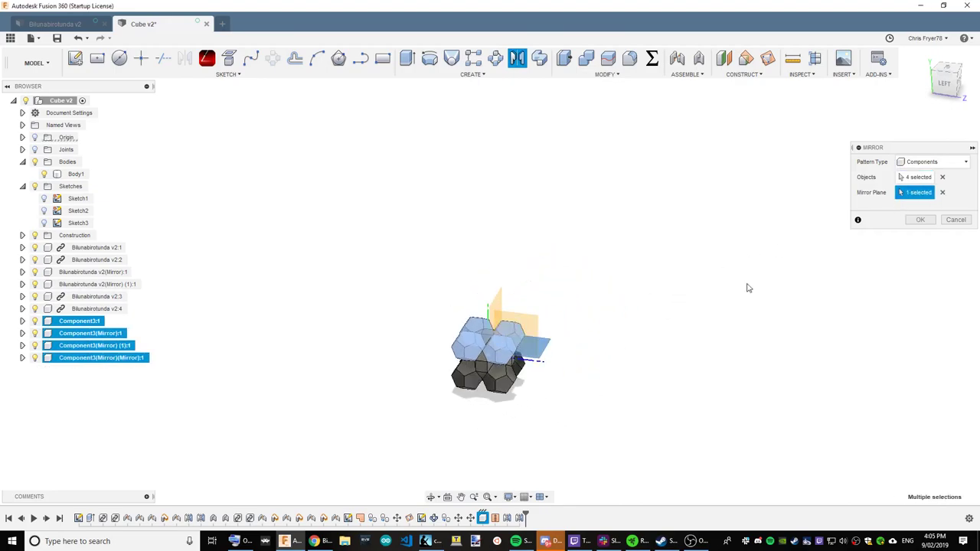
pyautogui.click(932, 222)
# Step: Examine the mirrored dodecahedra around the stack from several sides and distances
pyautogui.scroll(4, 383, 442)
pyautogui.moveTo(945, 92)
pyautogui.mouseDown()
pyautogui.moveTo(919, 86)
pyautogui.moveTo(877, 100)
pyautogui.moveTo(869, 121)
pyautogui.moveTo(921, 80)
pyautogui.moveTo(931, 46)
pyautogui.moveTo(896, 39)
pyautogui.moveTo(907, 88)
pyautogui.moveTo(948, 123)
pyautogui.moveTo(907, 127)
pyautogui.moveTo(905, 96)
pyautogui.moveTo(946, 94)
pyautogui.mouseUp()
pyautogui.keyDown('shift'); pyautogui.moveTo(425, 285); pyautogui.dragTo(528, 272, button='middle'); pyautogui.keyUp('shift')
pyautogui.moveTo(719, 256)
pyautogui.keyDown('shift'); pyautogui.mouseDown(button='middle')
pyautogui.moveTo(712, 268)
pyautogui.moveTo(731, 252)
pyautogui.mouseUp(button='middle'); pyautogui.keyUp('shift')
pyautogui.scroll(-3, 730, 252)
pyautogui.scroll(7, 462, 229)
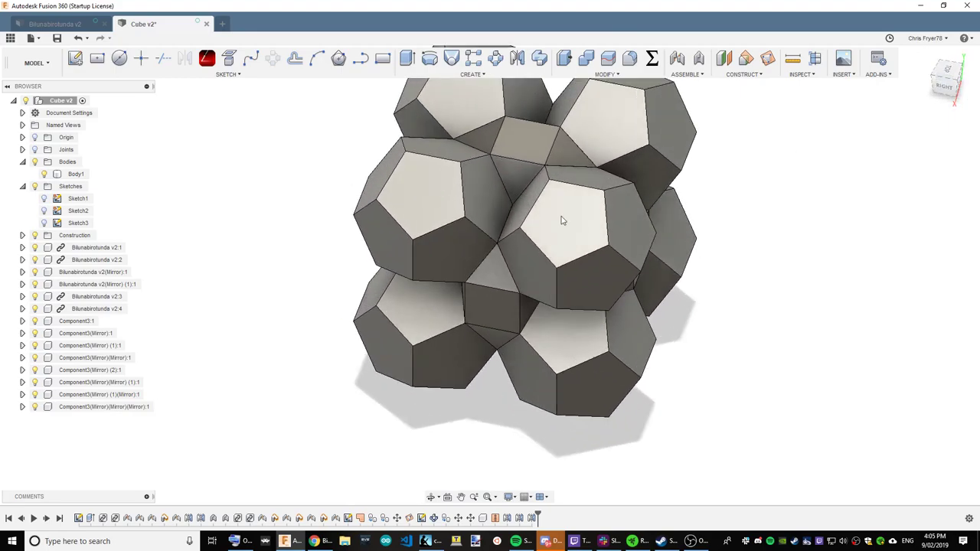
pyautogui.scroll(-3, 561, 221)
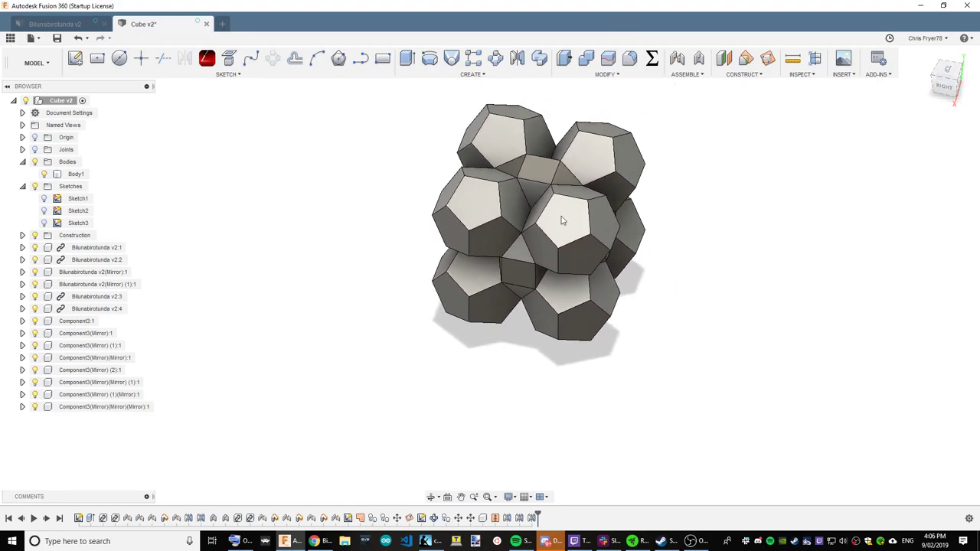
# Step: Try pulling an upper dodecahedron away from the stack and undo the movement
pyautogui.moveTo(626, 171); pyautogui.dragTo(742, 172)
pyautogui.click(87, 39)
pyautogui.click(79, 39)
# Step: Fix the two front upper dodecahedra to the top Bilunabirotunda with rigid as-built joints
pyautogui.click(705, 63)
pyautogui.click(568, 245)
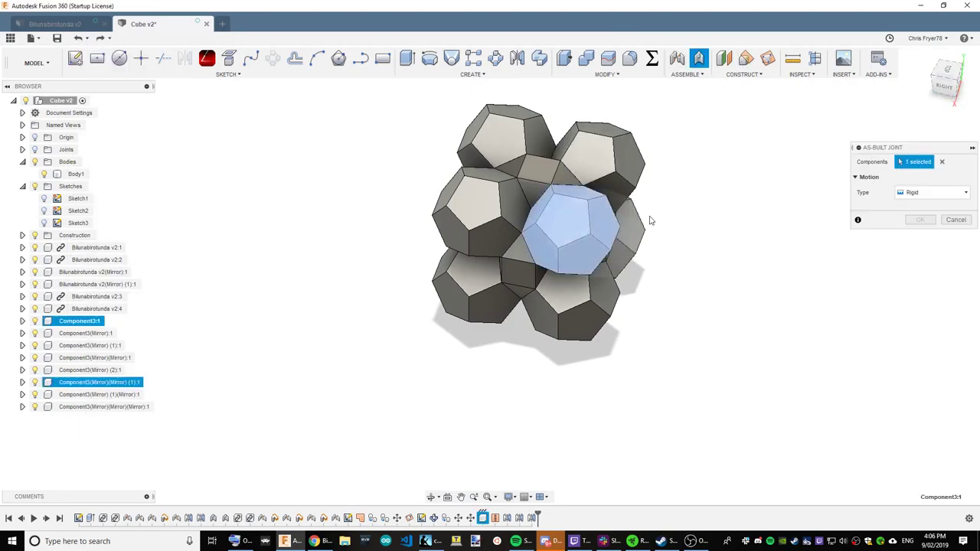
pyautogui.click(550, 171)
pyautogui.click(919, 236)
pyautogui.click(699, 61)
pyautogui.click(490, 197)
pyautogui.click(546, 172)
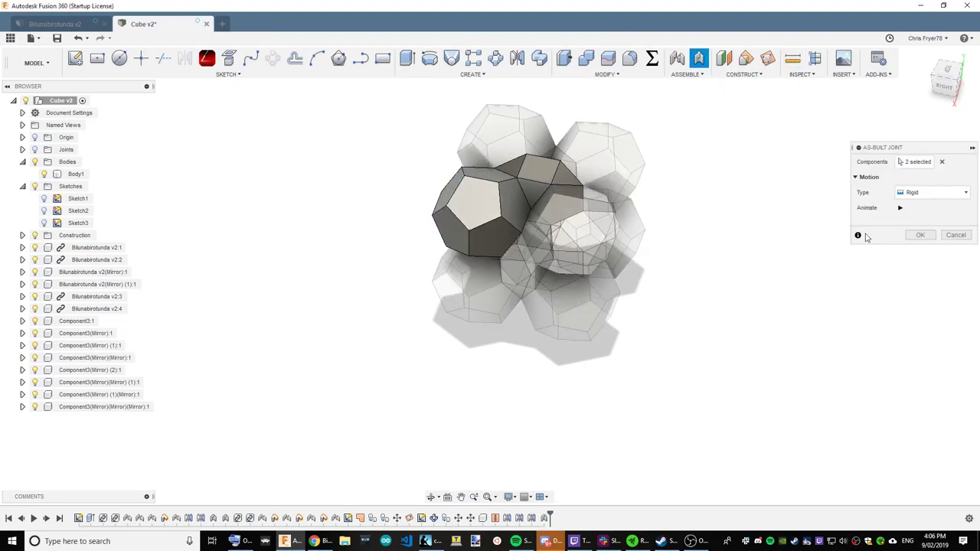
pyautogui.click(917, 236)
# Step: Fix the two rear upper dodecahedra to the top Bilunabirotunda with rigid as-built joints
pyautogui.click(694, 62)
pyautogui.click(609, 150)
pyautogui.click(547, 172)
pyautogui.click(927, 236)
pyautogui.click(701, 63)
pyautogui.click(485, 155)
pyautogui.click(921, 236)
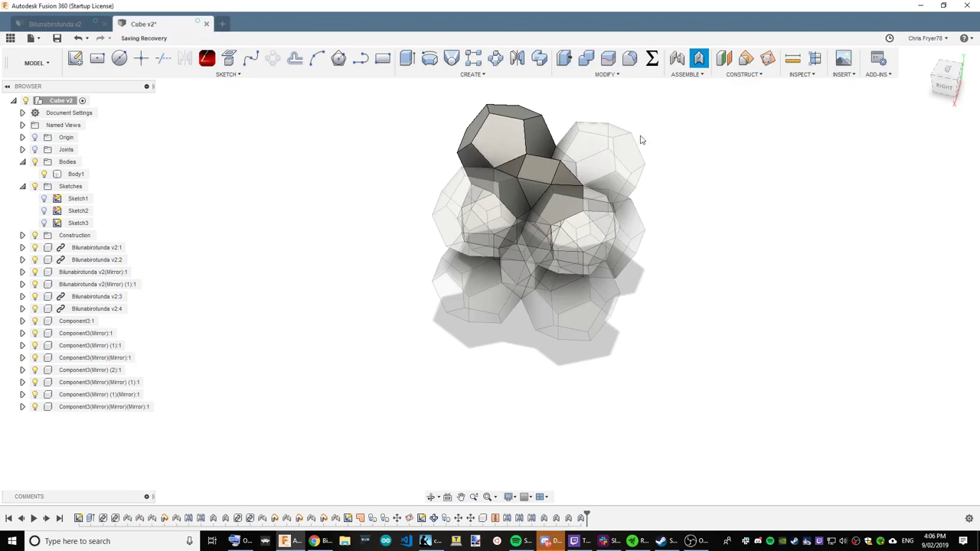
# Step: From below, fix two of the lower dodecahedra to the bottom Bilunabirotunda with rigid as-built joints
pyautogui.moveTo(946, 84); pyautogui.dragTo(932, 57)
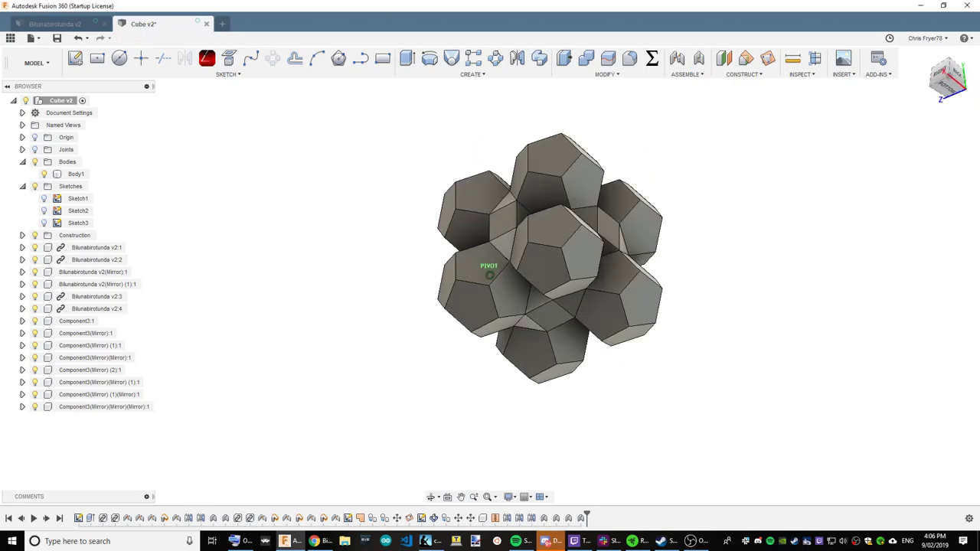
pyautogui.click(698, 59)
pyautogui.click(543, 231)
pyautogui.click(558, 316)
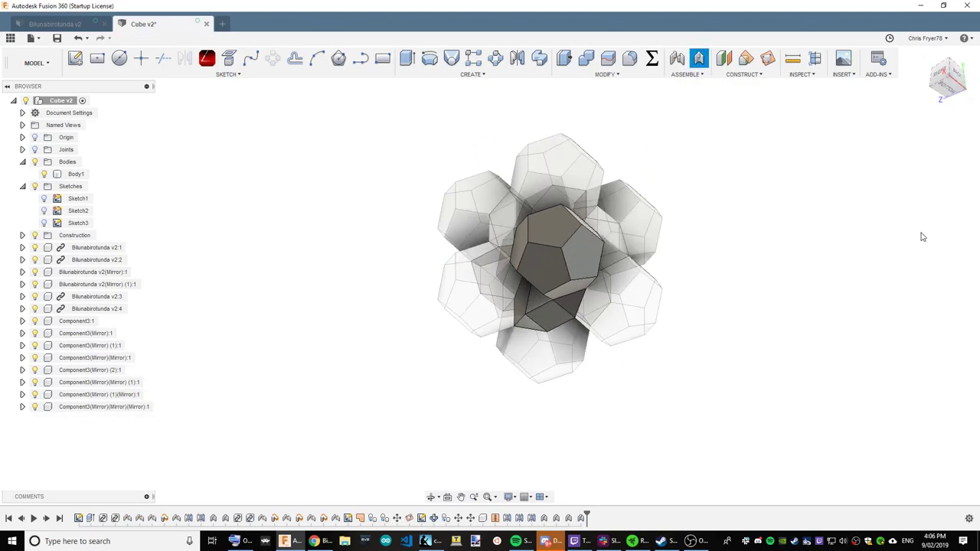
pyautogui.click(922, 237)
pyautogui.click(698, 59)
pyautogui.click(612, 290)
pyautogui.click(554, 317)
pyautogui.click(920, 235)
# Step: Fix the remaining two lower dodecahedra to the bottom Bilunabirotunda with rigid as-built joints
pyautogui.click(699, 59)
pyautogui.click(476, 293)
pyautogui.click(543, 317)
pyautogui.click(921, 235)
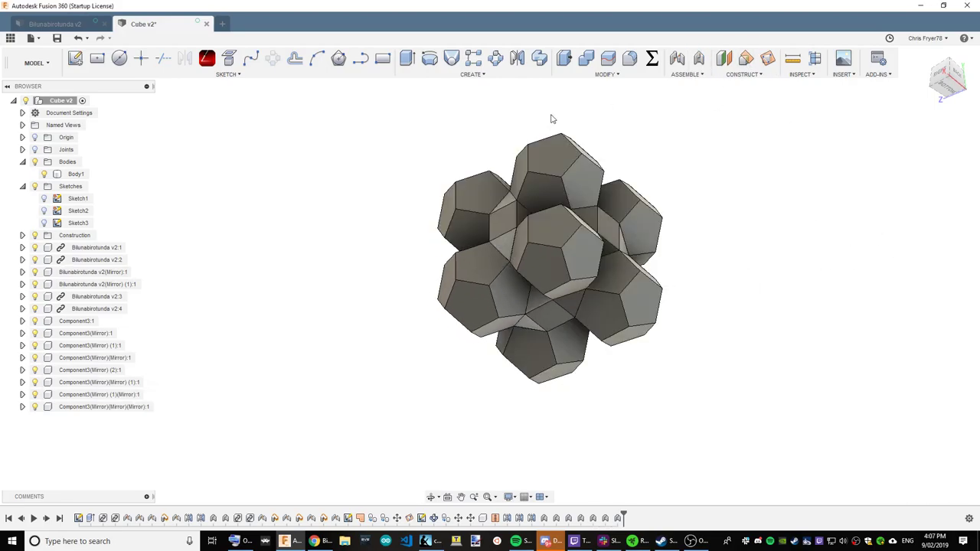
pyautogui.click(698, 59)
pyautogui.click(529, 359)
pyautogui.click(544, 309)
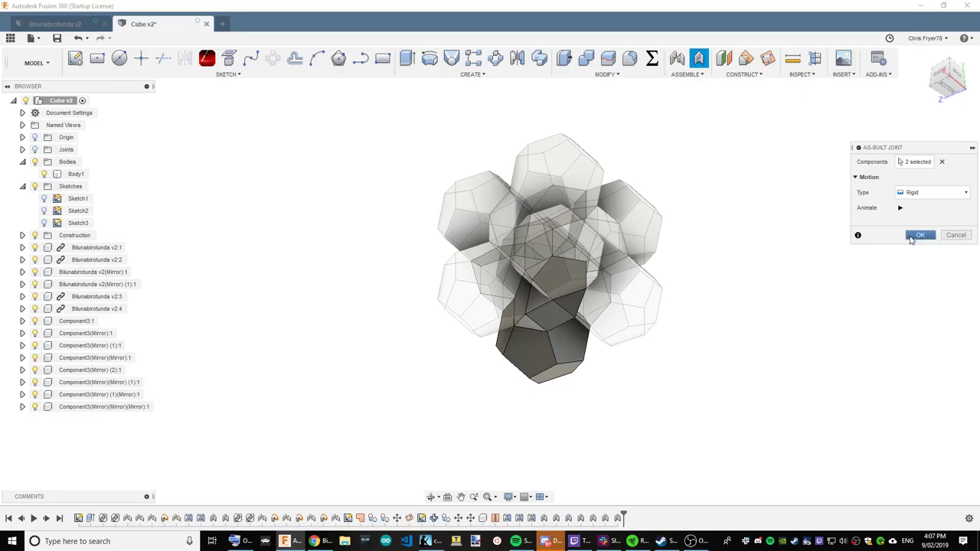